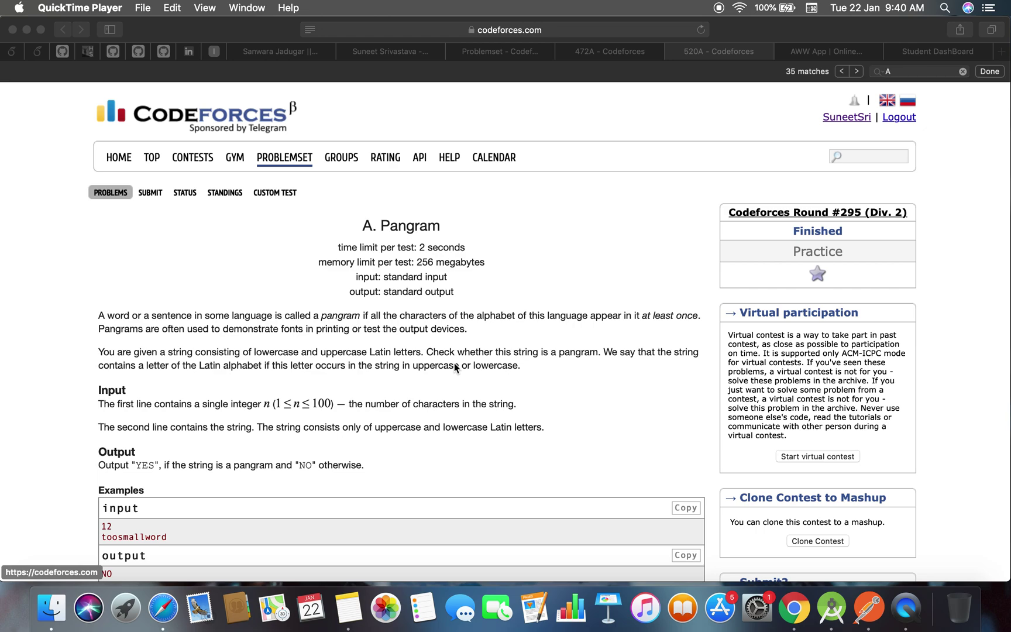
# Launch IntelliJ IDEA CE from Launchpad after bringing the Codeforces page forward
pyautogui.click(454, 363)
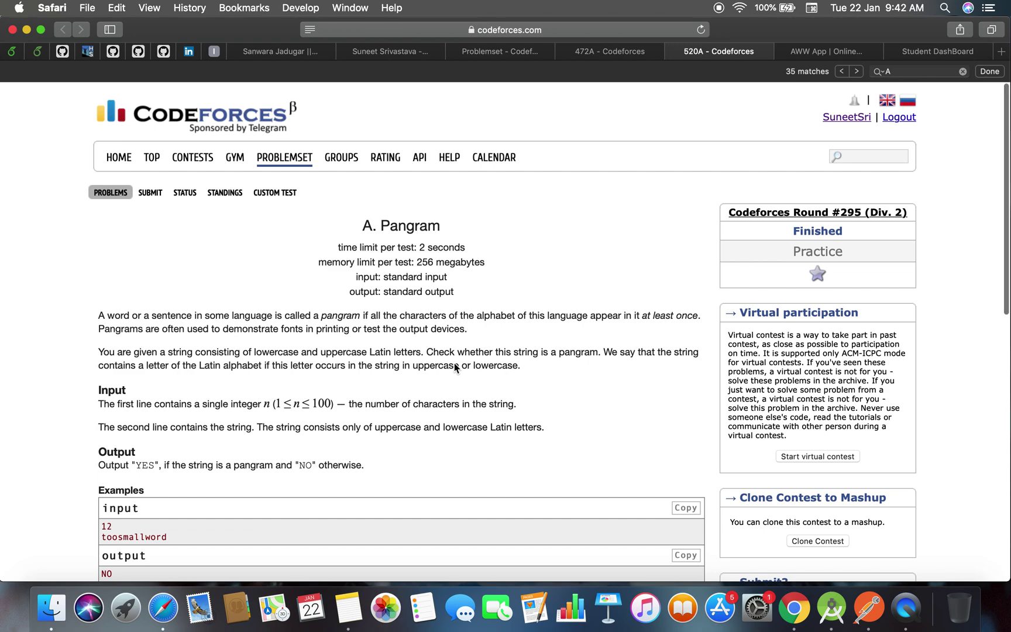
pyautogui.scroll(-3, 454, 367)
pyautogui.hotkey('ctrl', 'Right')
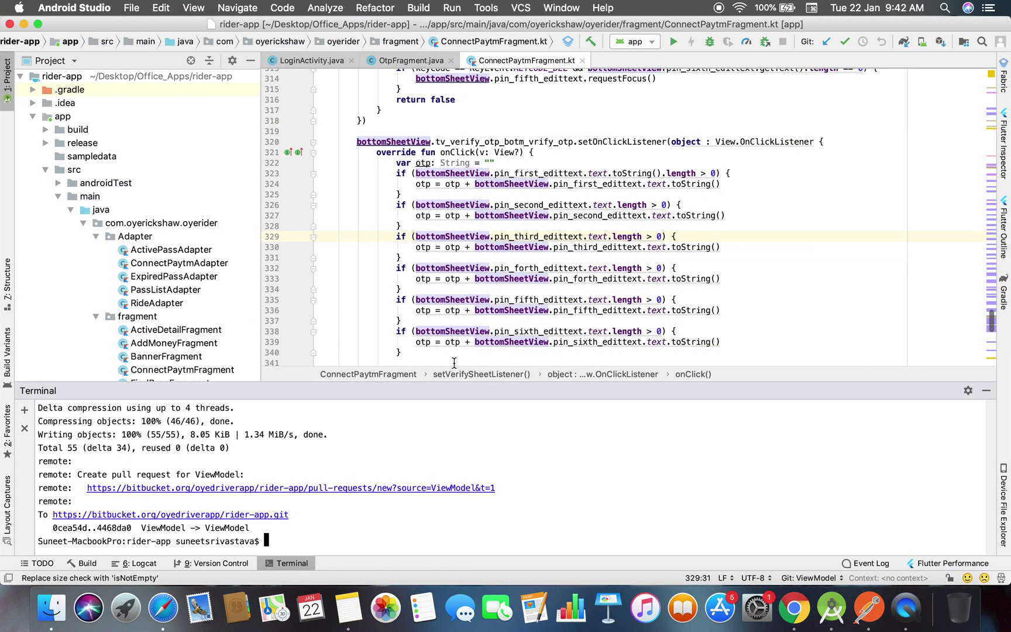
pyautogui.press('F4')
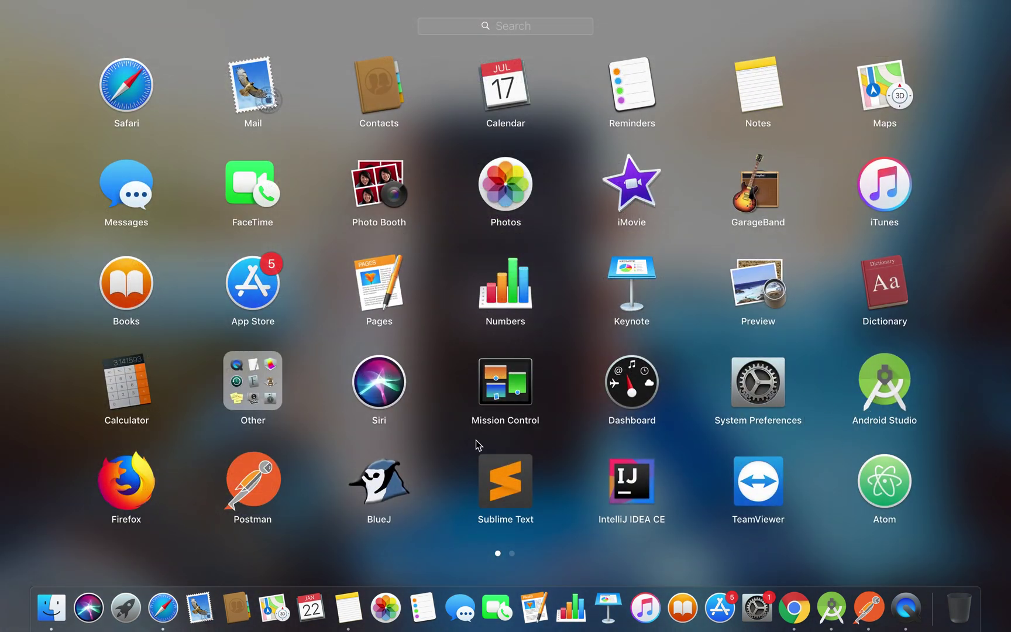
pyautogui.click(663, 504)
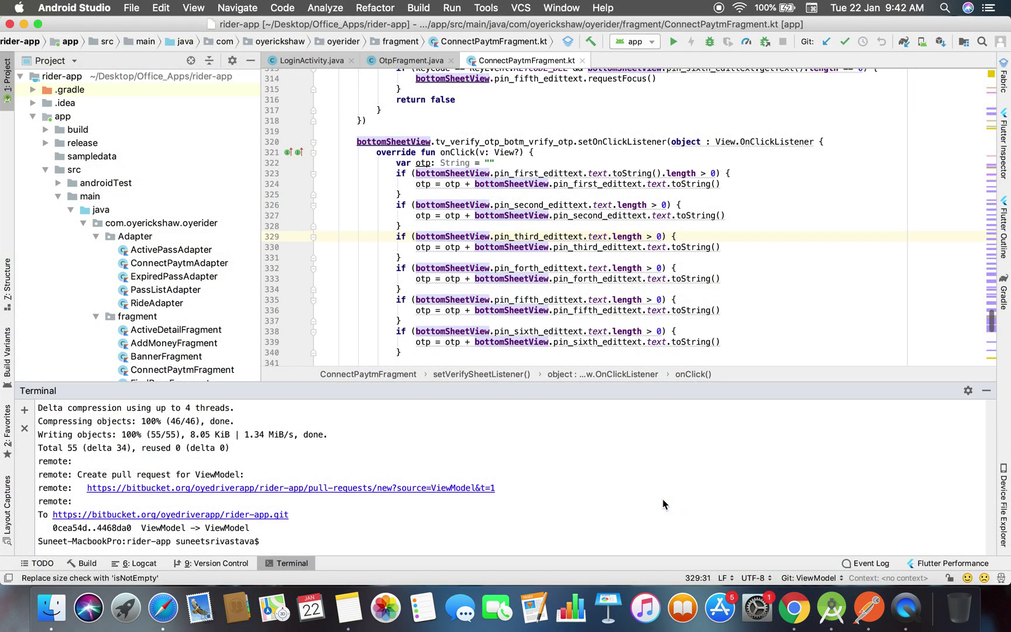
# Check the Codeforces problem page via Mission Control, then bring the IntelliJ project window forward
pyautogui.hotkey('ctrl', 'Up')
pyautogui.hotkey('ctrl', 'Left')
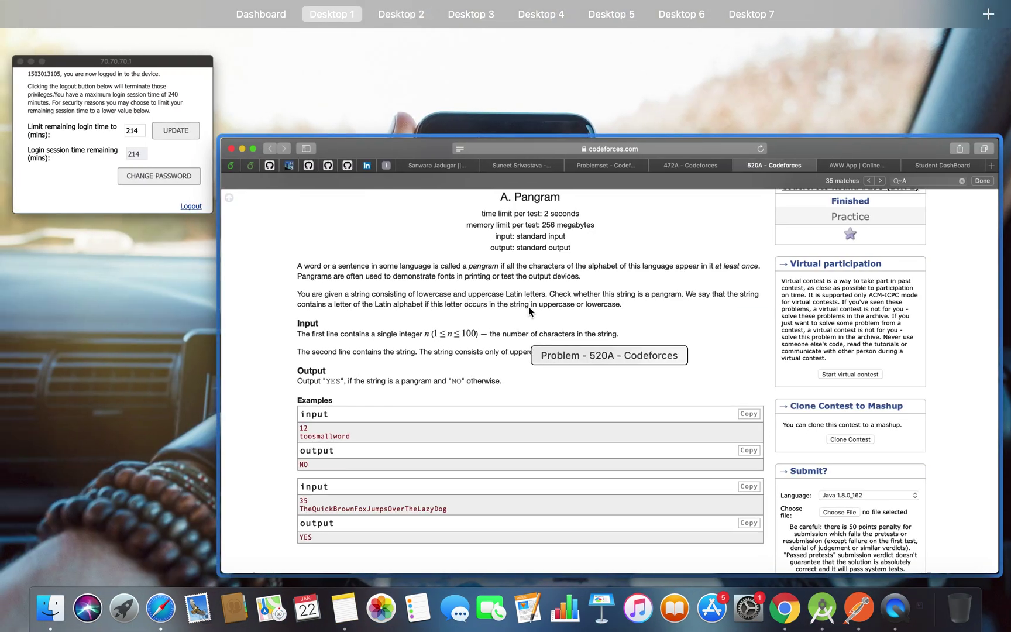
pyautogui.click(528, 306)
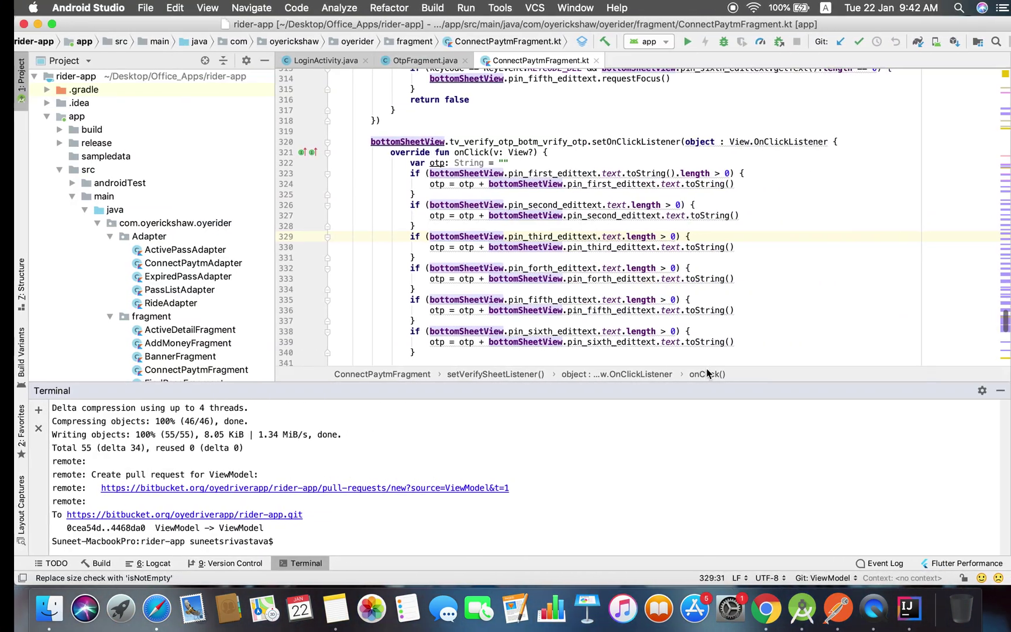
pyautogui.hotkey('ctrl', 'Left')
pyautogui.hotkey('ctrl', 'Up')
pyautogui.click(463, 248)
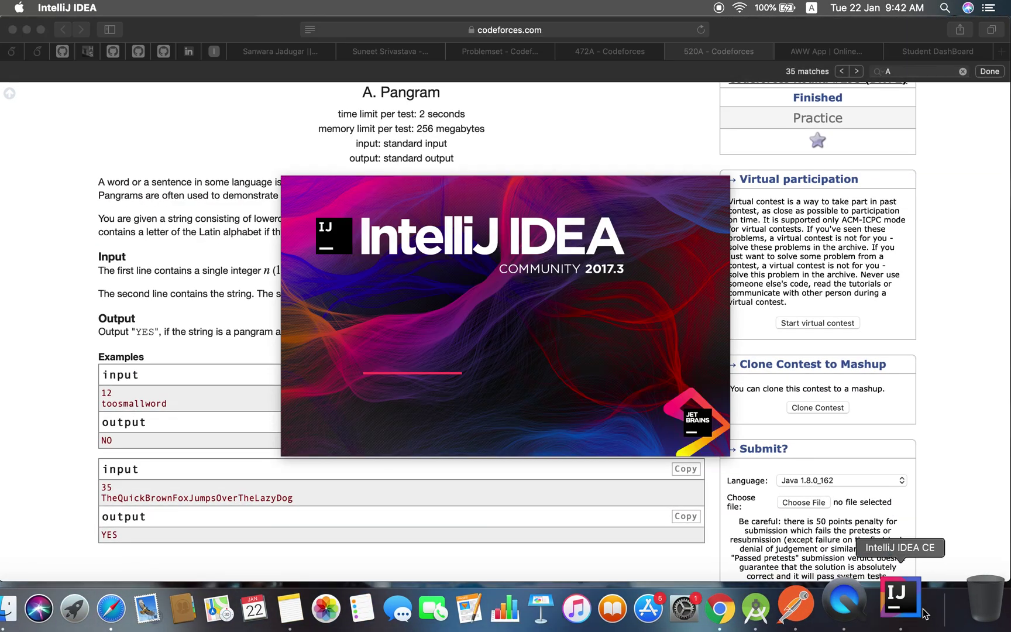
pyautogui.click(909, 608)
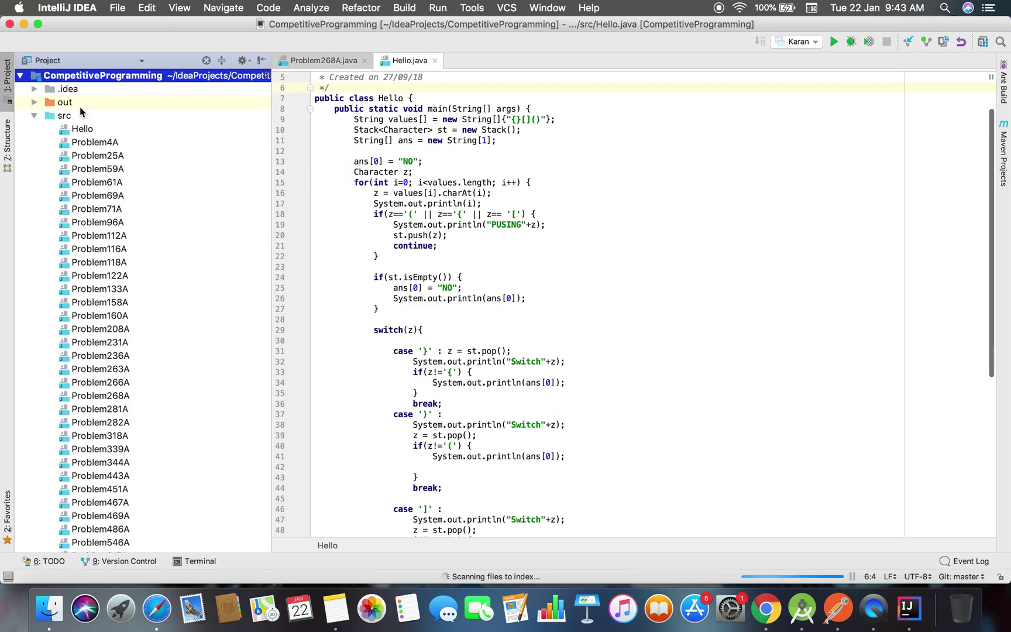
# Close the Problem268A and Hello tabs, glancing at the Codeforces page in between
pyautogui.click(364, 61)
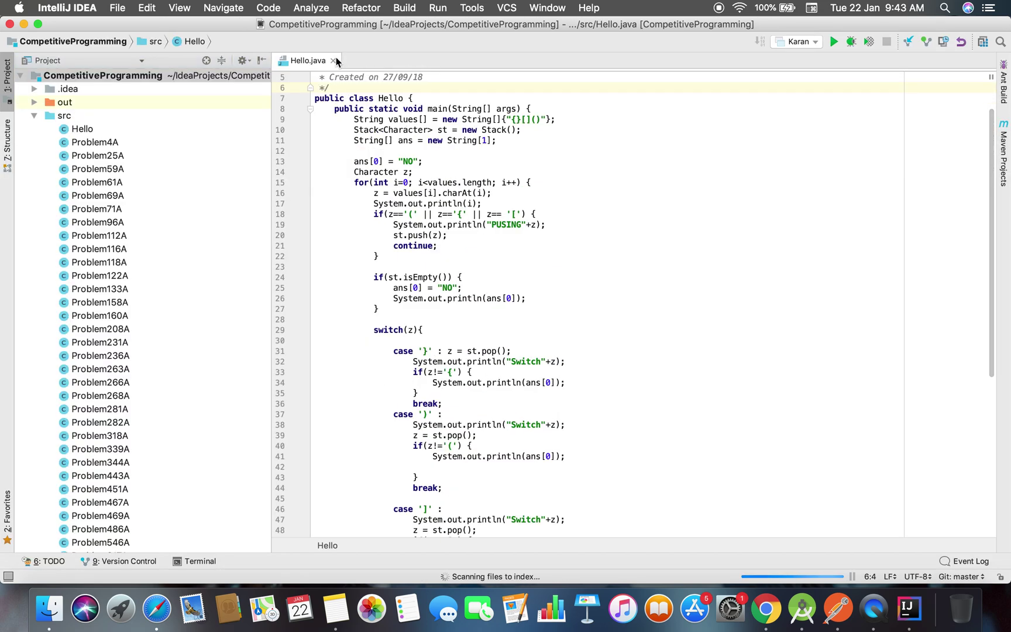
pyautogui.press('super+w')
pyautogui.hotkey('ctrl', 'Left')
pyautogui.hotkey('ctrl', 'Right')
pyautogui.hotkey('ctrl', 'Up')
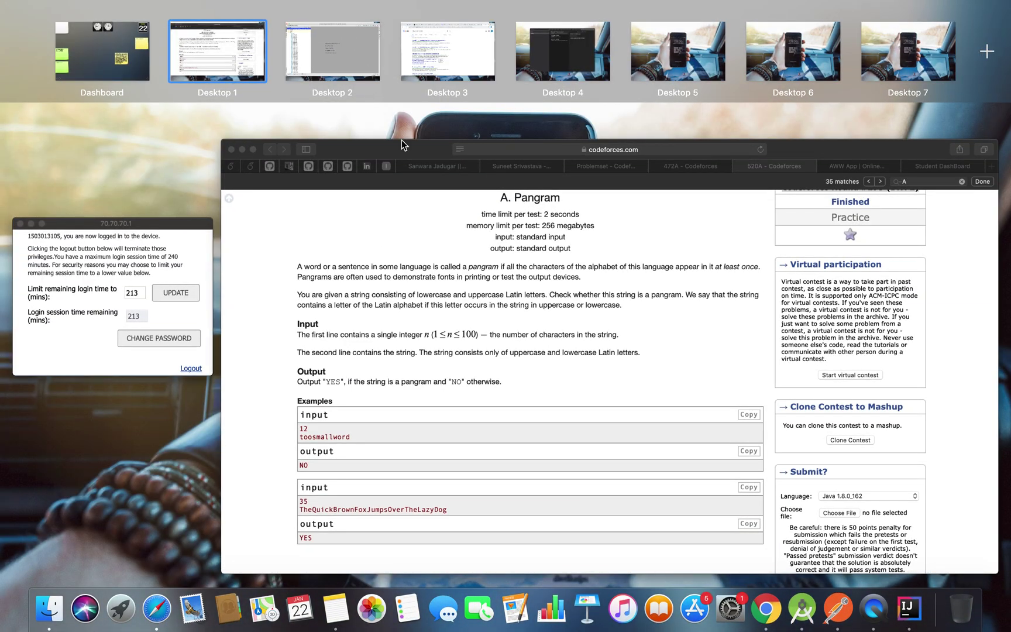
pyautogui.click(489, 355)
pyautogui.hotkey('ctrl', 'Right')
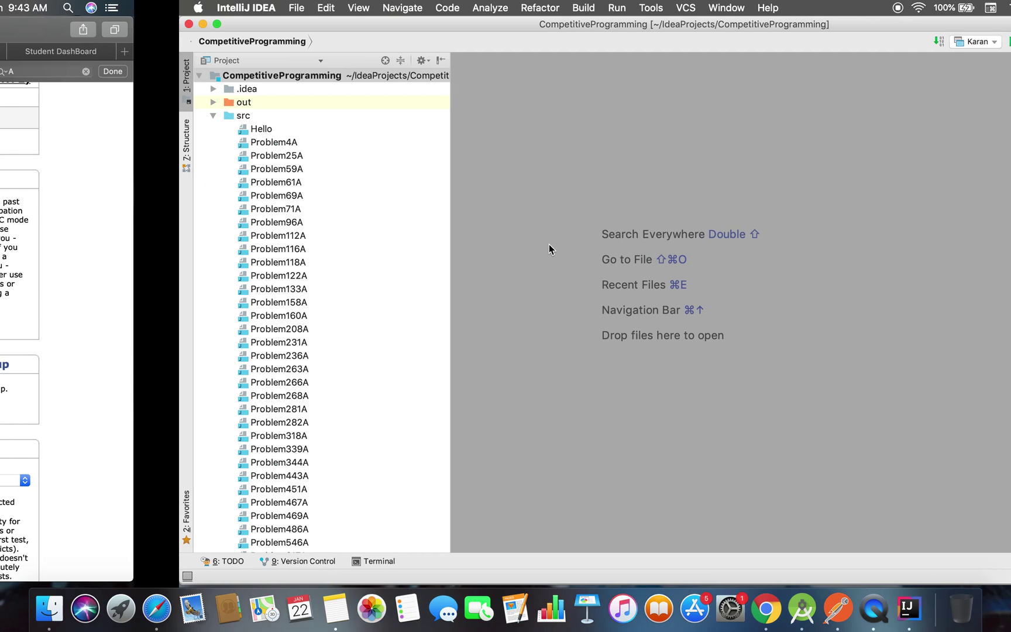
# Create a new Java class Problem520A in src and dismiss the add-to-Git prompt
pyautogui.click(94, 115)
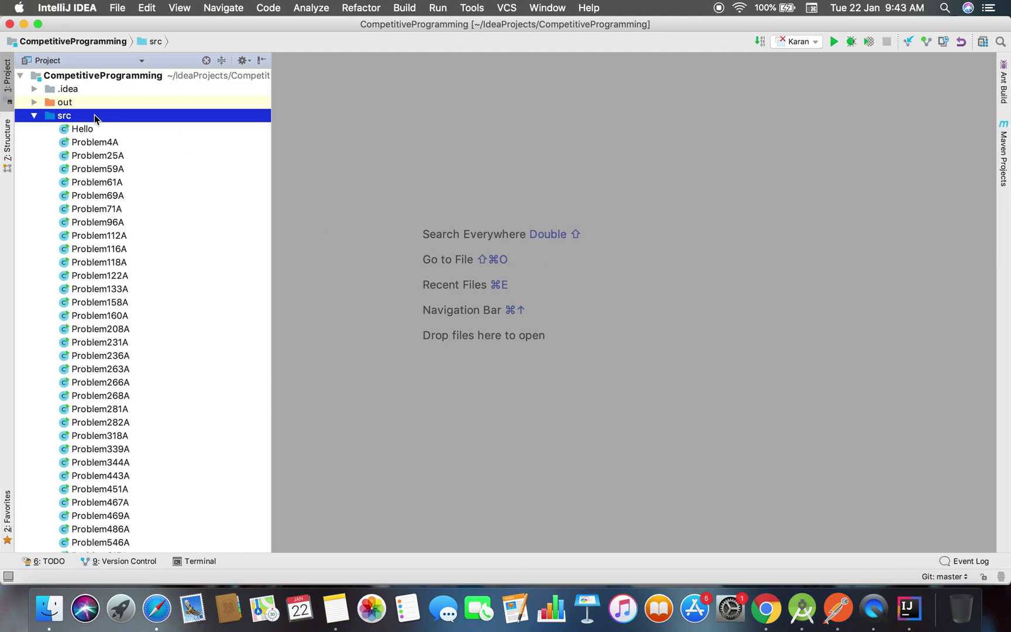
pyautogui.rightClick(94, 116)
pyautogui.moveTo(122, 78)
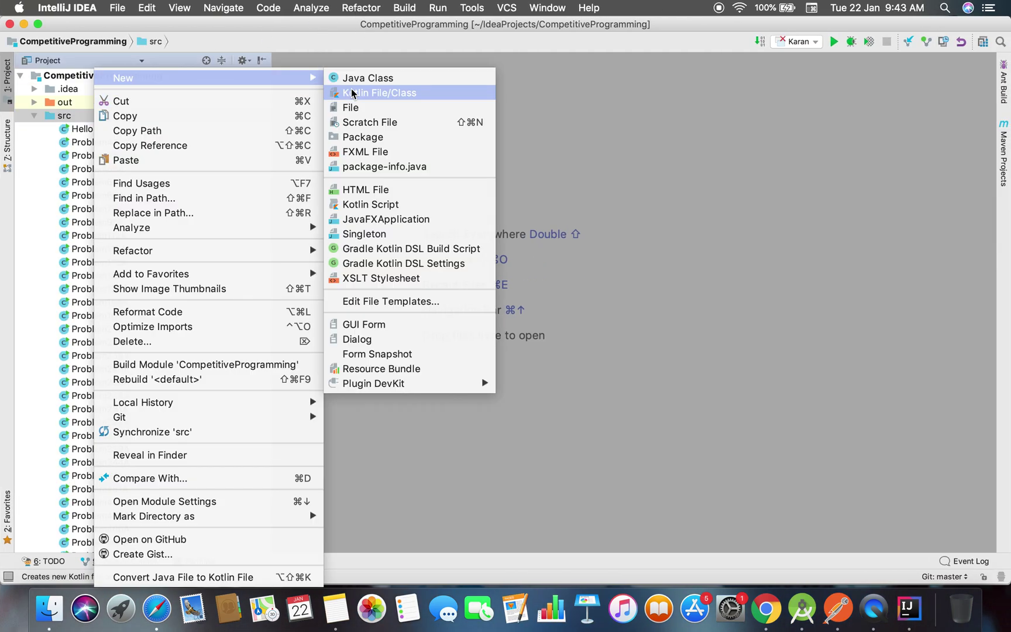
pyautogui.click(370, 82)
pyautogui.write('Pr')
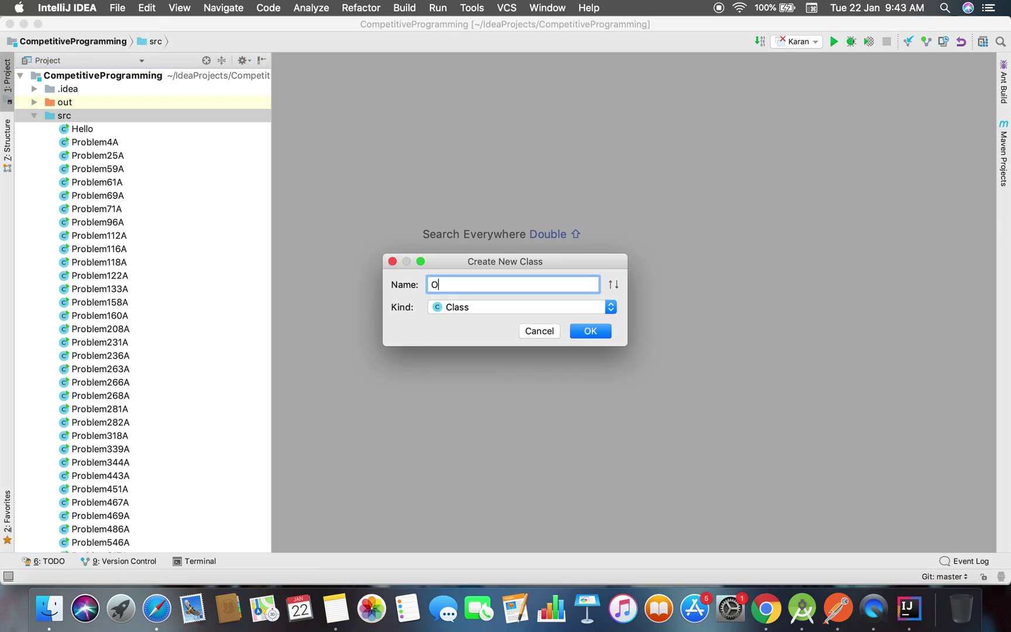
pyautogui.write('oblem')
pyautogui.press('super+Tab')
pyautogui.scroll(2, 434, 234)
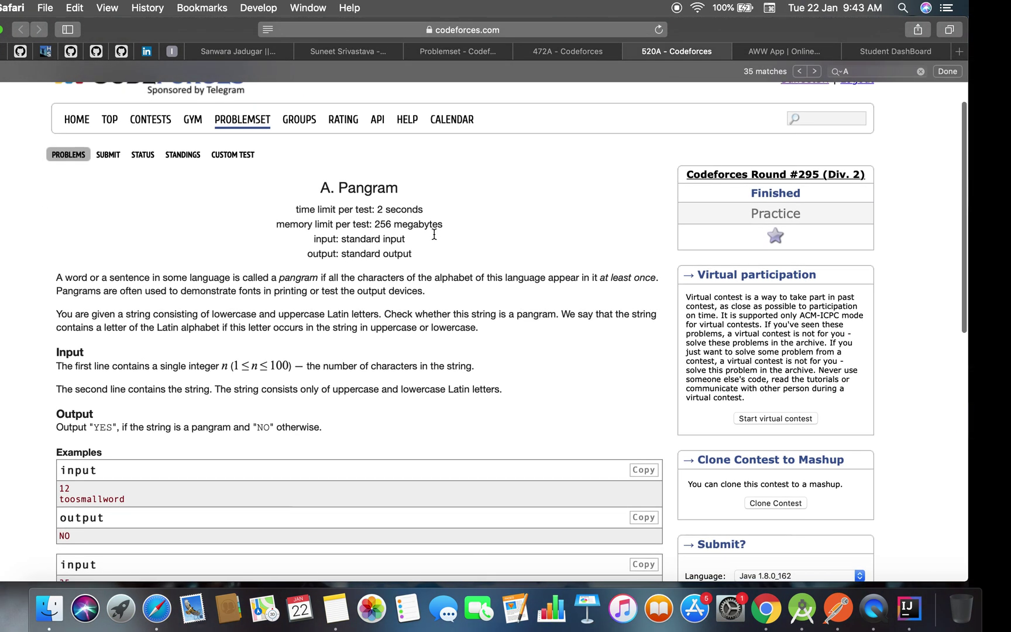
pyautogui.press('super+Tab')
pyautogui.write('Problem520A')
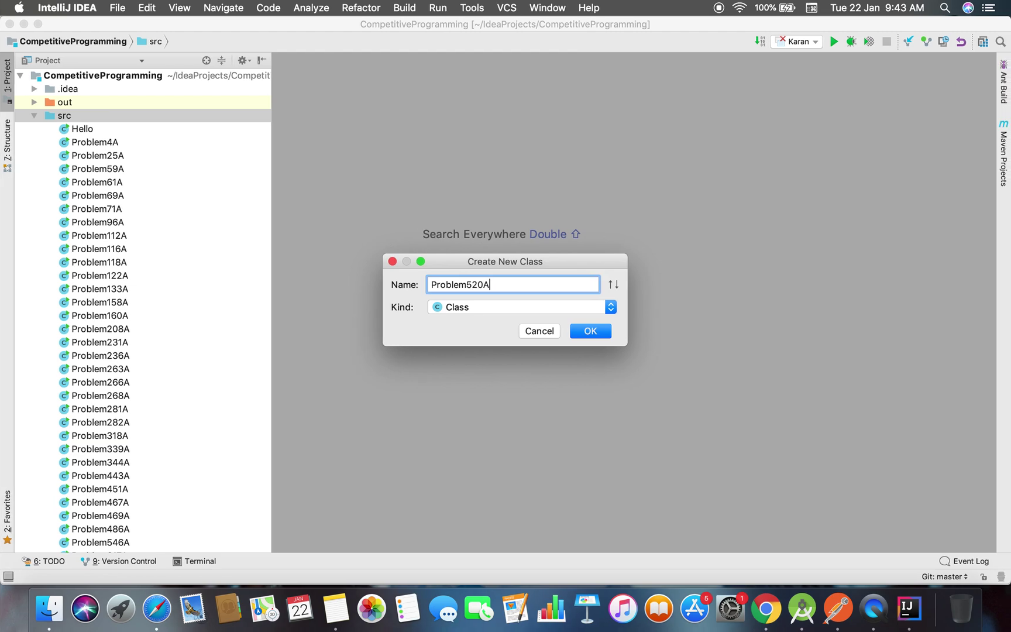
pyautogui.press('Return')
pyautogui.press('Return')
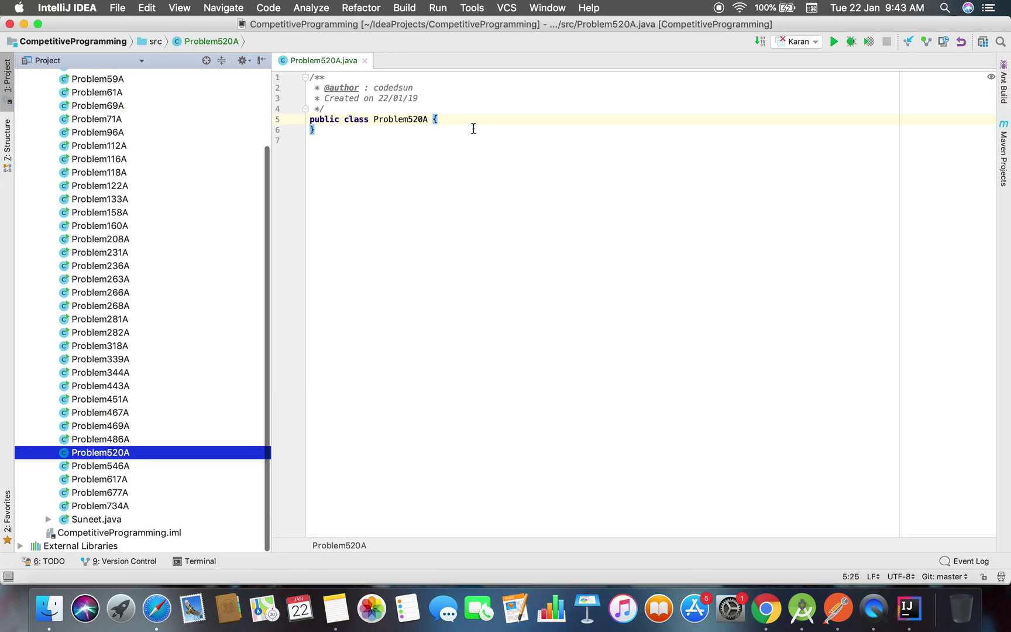
# Add a main method declaring Scanner sc = new Scanner(System.in) with its import
pyautogui.click(473, 128)
pyautogui.press('Return')
pyautogui.write('psvm')
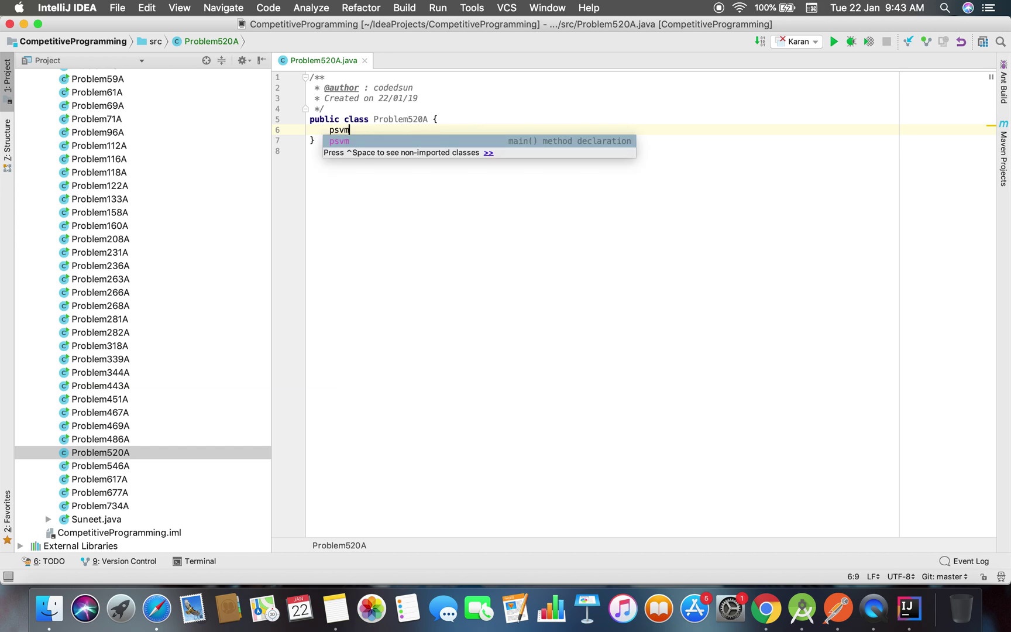
pyautogui.press('Return')
pyautogui.write('Scann')
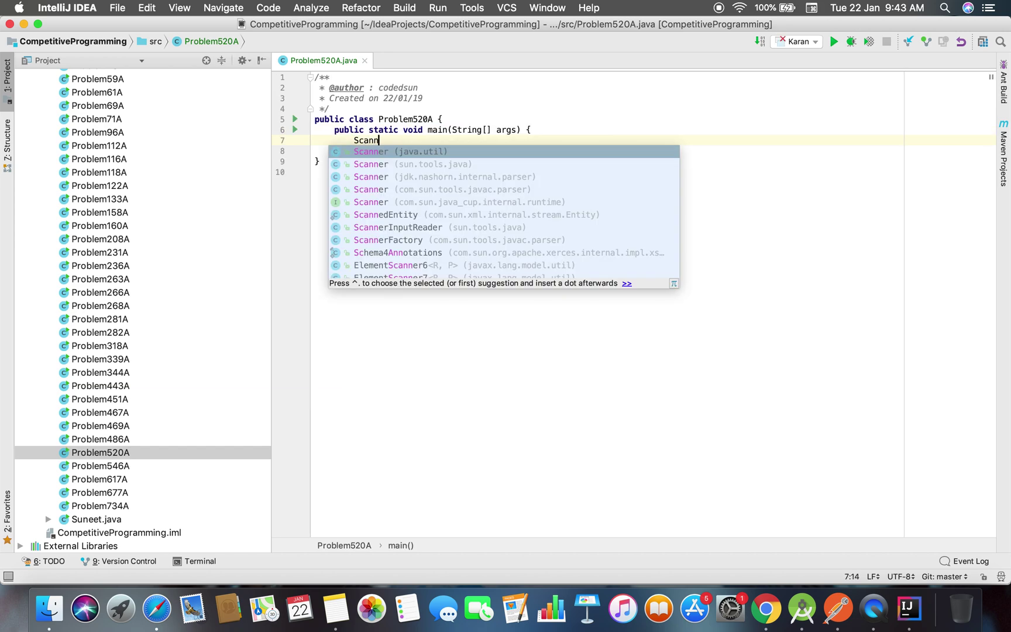
pyautogui.press('Return')
pyautogui.write('sc = new S')
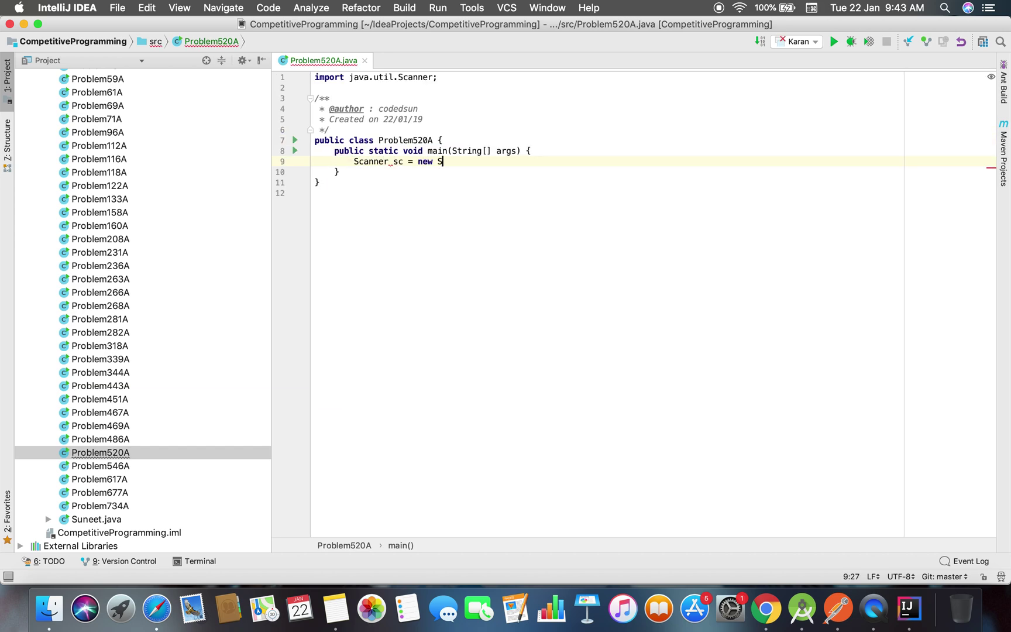
pyautogui.write('cann')
pyautogui.press('Return')
pyautogui.write('System')
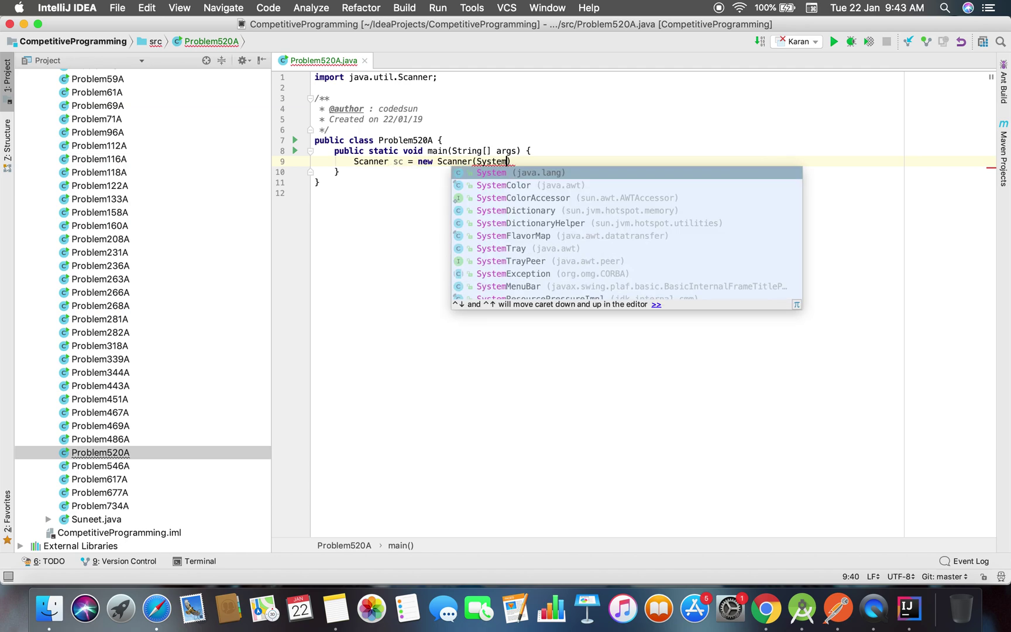
pyautogui.write('.in')
pyautogui.press('Return')
pyautogui.press('super+Tab')
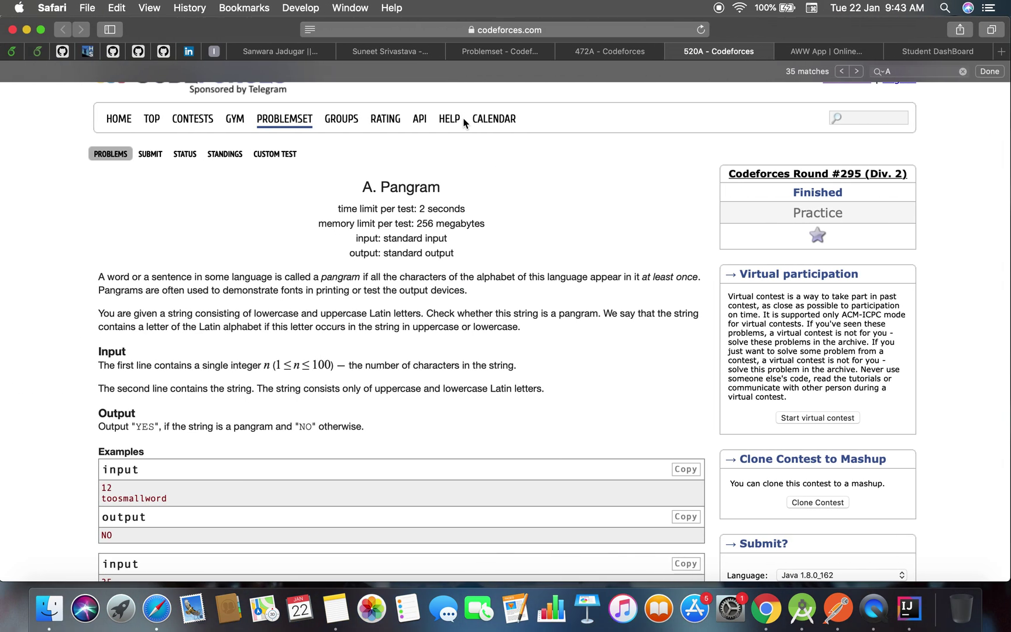
# Add a Javadoc block above the class with an <a href> link to the copied Codeforces 520/A address
pyautogui.click(583, 29)
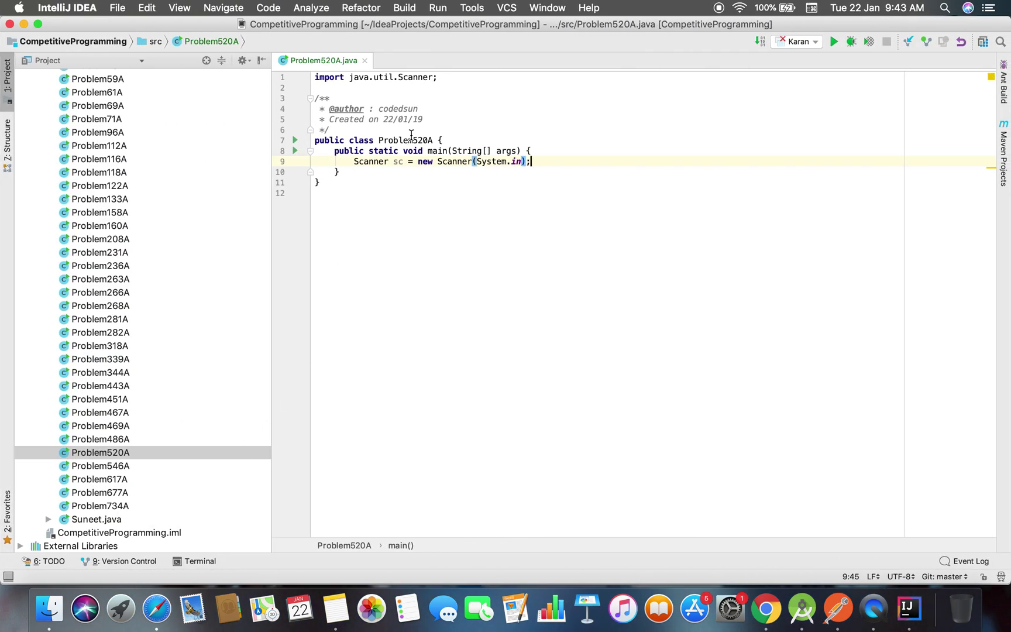
pyautogui.click(407, 138)
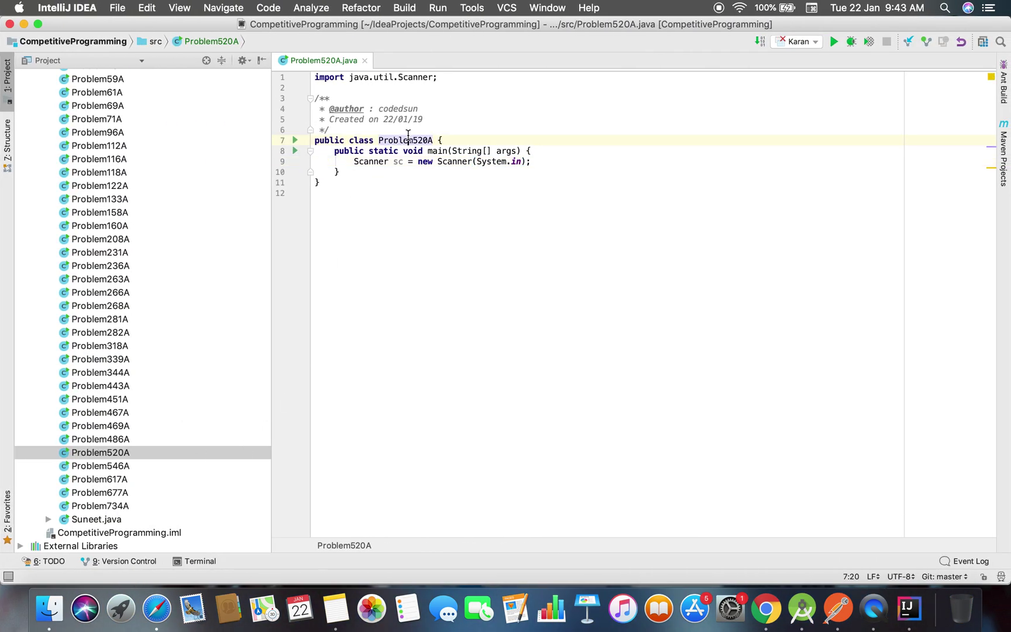
pyautogui.press('Return')
pyautogui.write('/**')
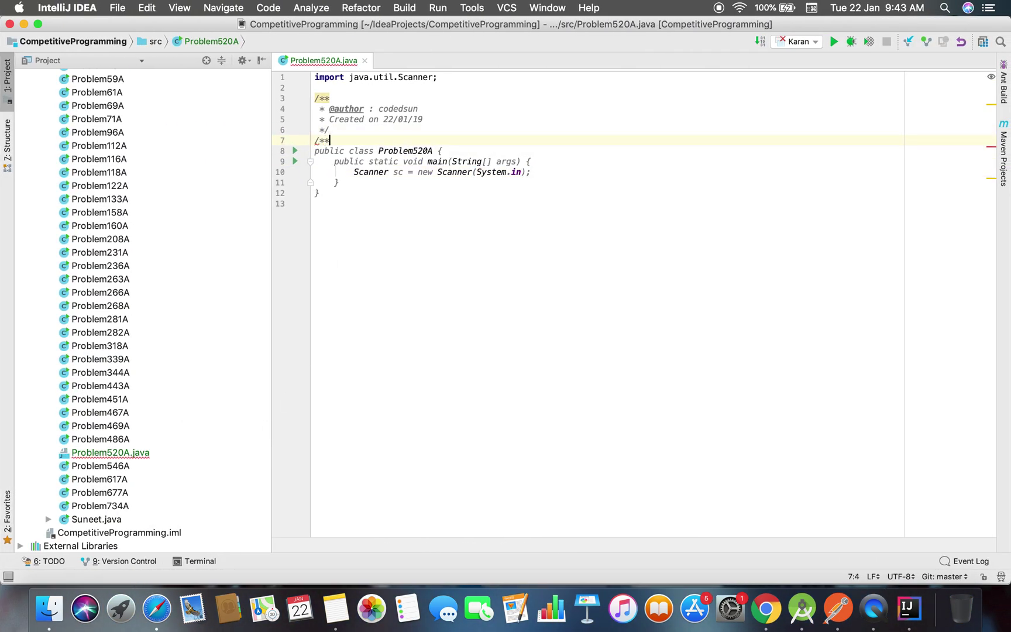
pyautogui.press('Return')
pyautogui.write('< a')
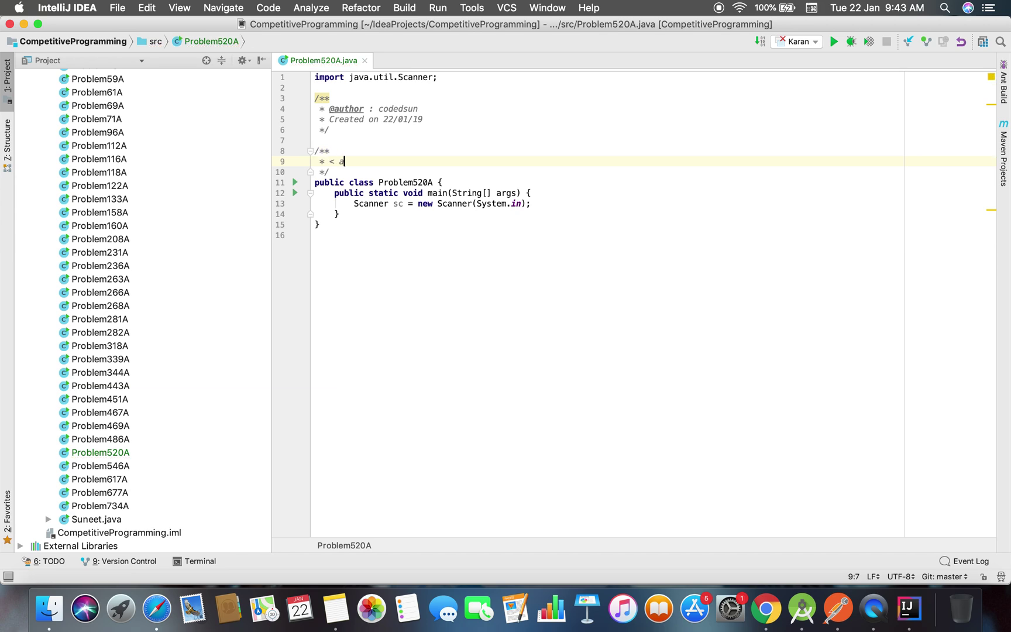
pyautogui.press('BackSpace')
pyautogui.press('BackSpace')
pyautogui.write('a href="')
pyautogui.write('https://codeforces.com/problemset/problem/520/A')
pyautogui.write('"/.')
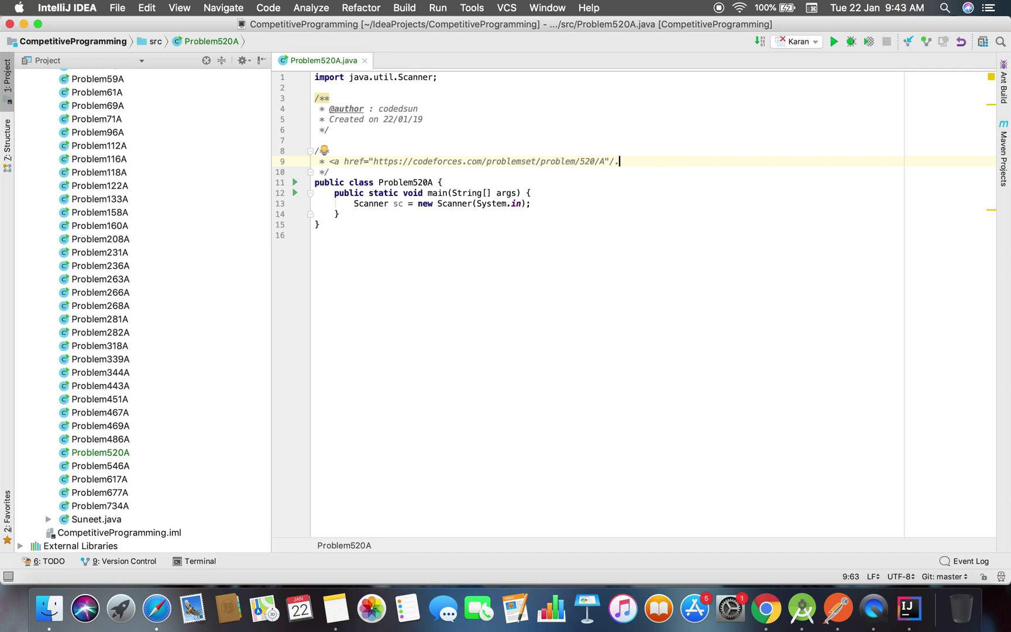
pyautogui.press('BackSpace')
pyautogui.write('>')
# Read the input with int n = sc.nextInt(); and String s = sc.nextLine(); after checking the statement
pyautogui.click(555, 205)
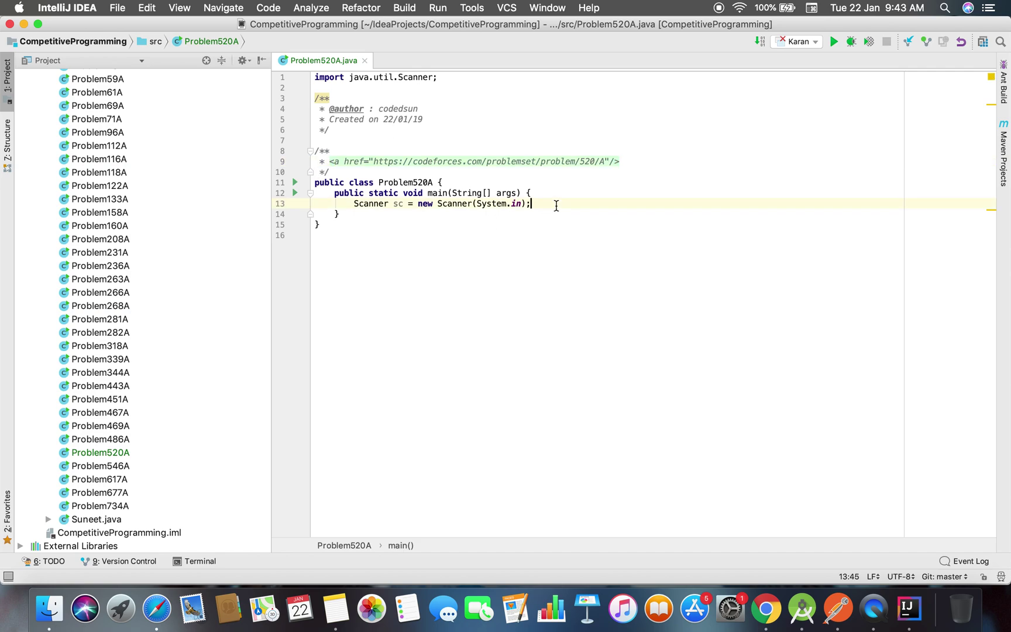
pyautogui.press('super+Tab')
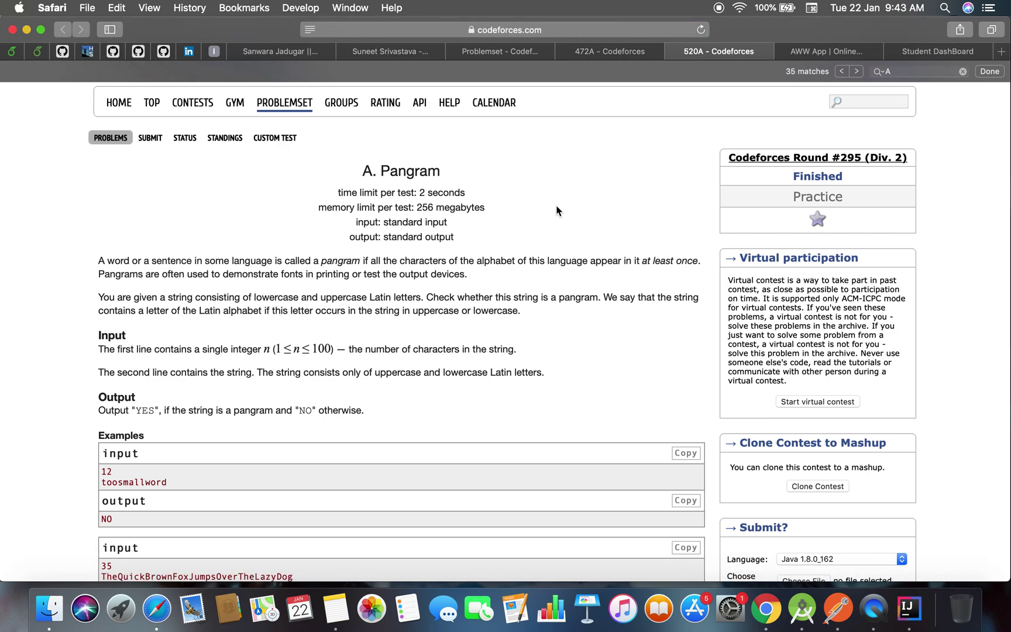
pyautogui.scroll(-2, 556, 209)
pyautogui.press('super+Tab')
pyautogui.press('Return')
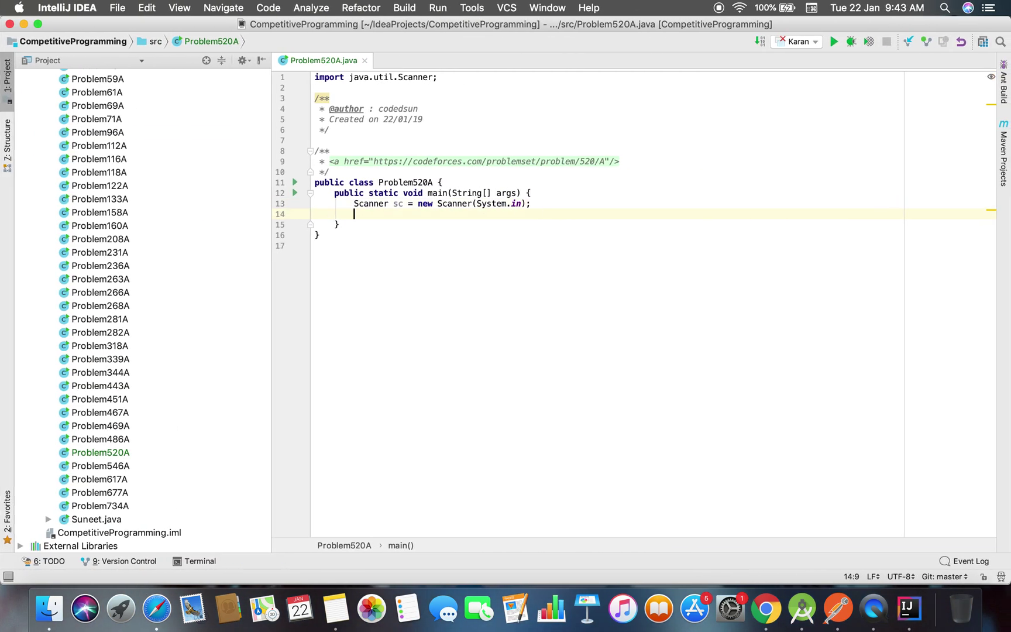
pyautogui.write('int n = sc.nextInt(')
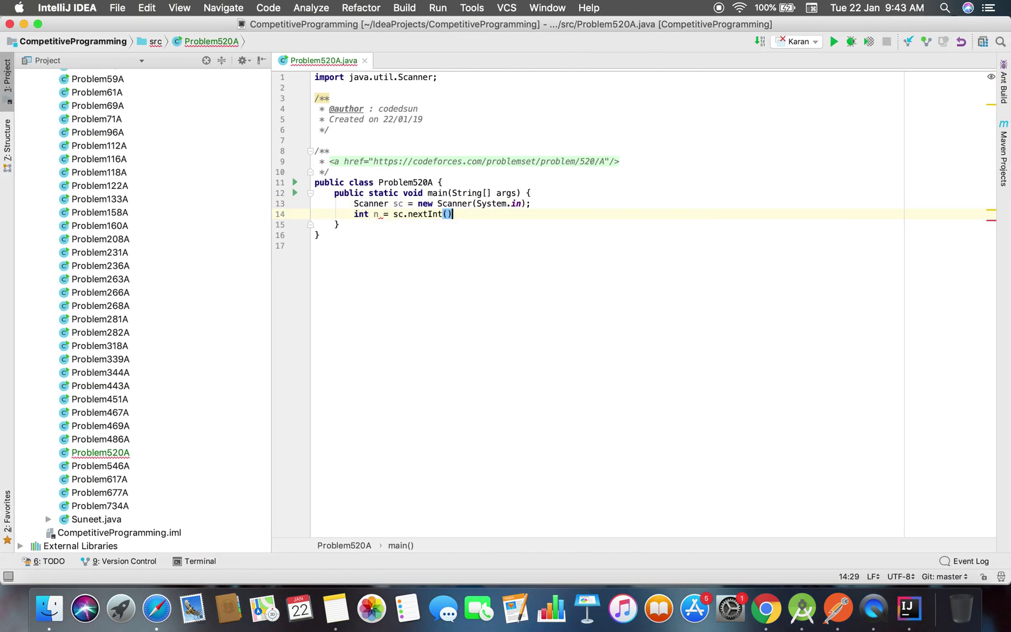
pyautogui.write(';')
pyautogui.press('Return')
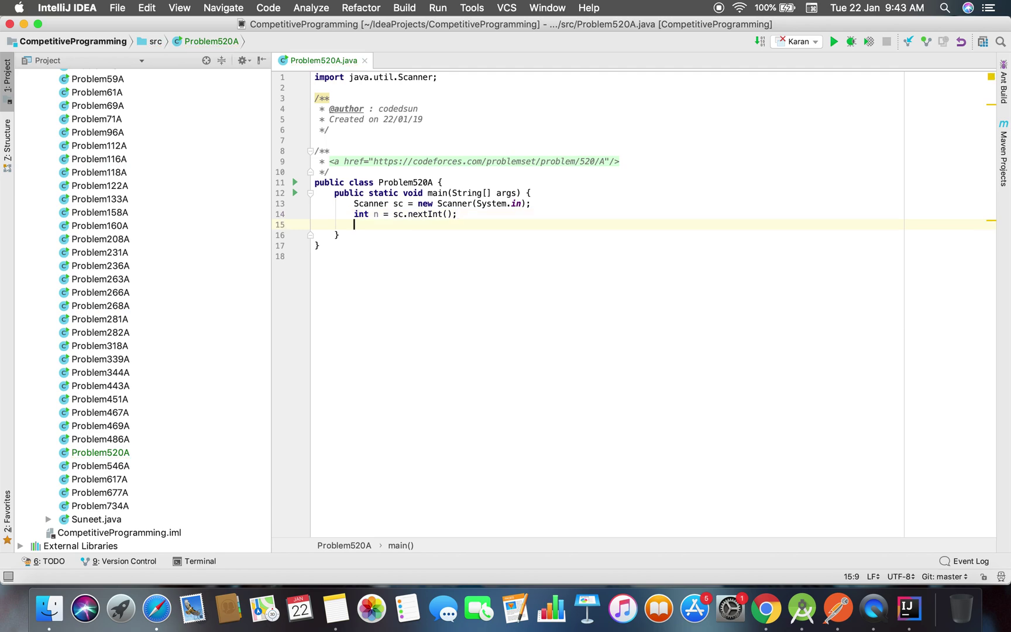
pyautogui.write('String s =')
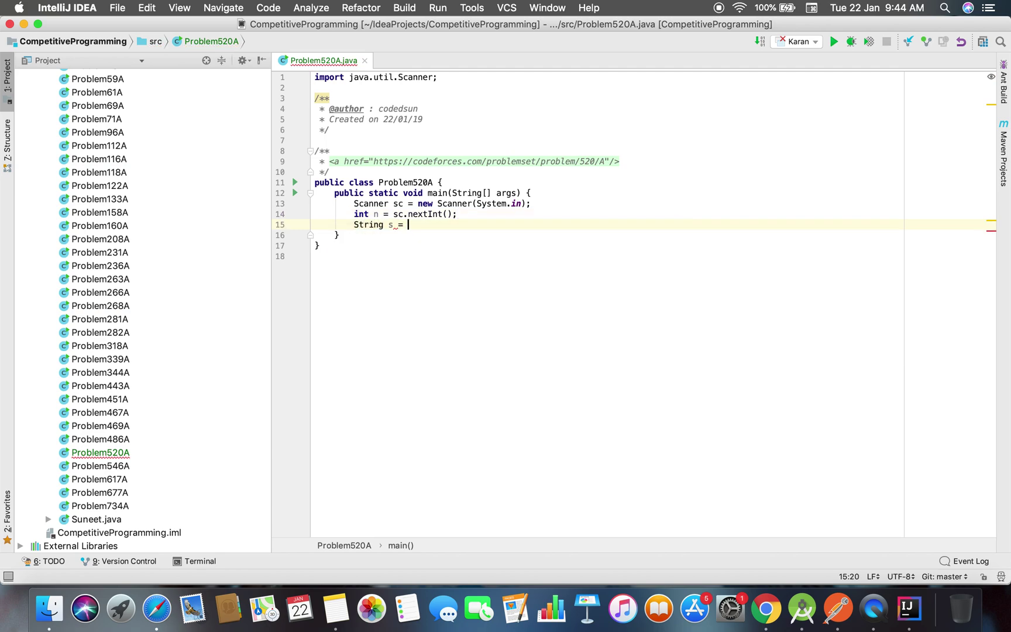
pyautogui.write(' sc.nextIn')
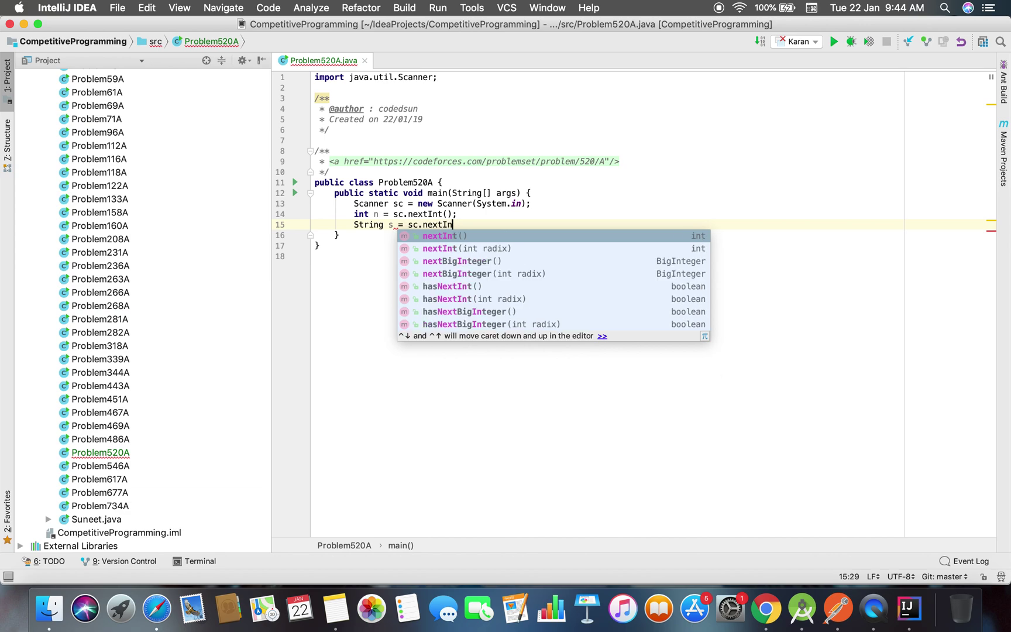
pyautogui.press('BackSpace')
pyautogui.write('Li')
pyautogui.press('Return')
pyautogui.write(';')
# Add an empty for (int i = 0; i < n; i++) loop and reformat the code
pyautogui.press('Return')
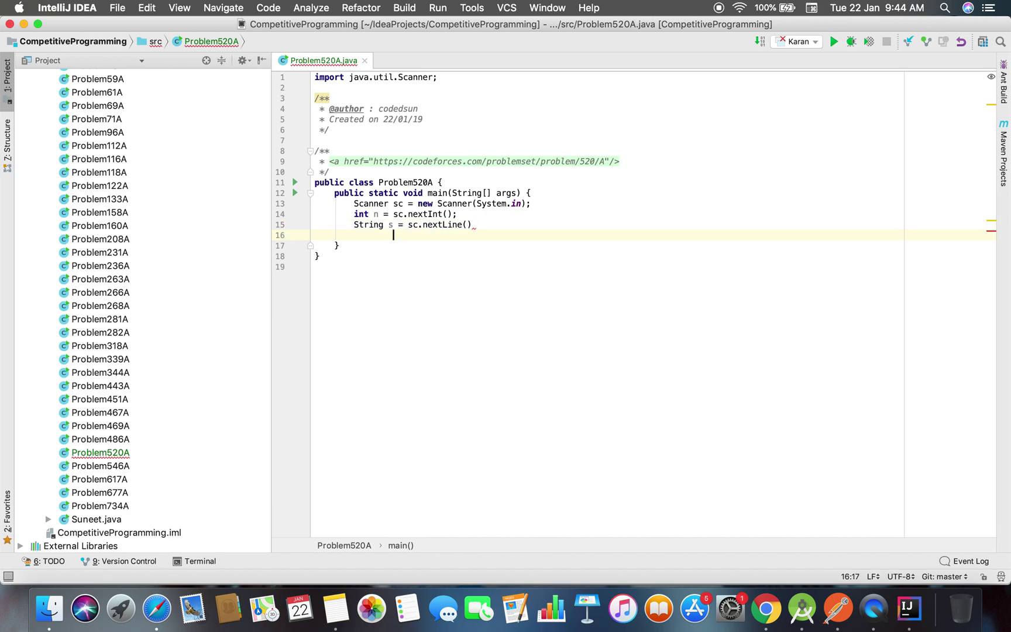
pyautogui.write('for(')
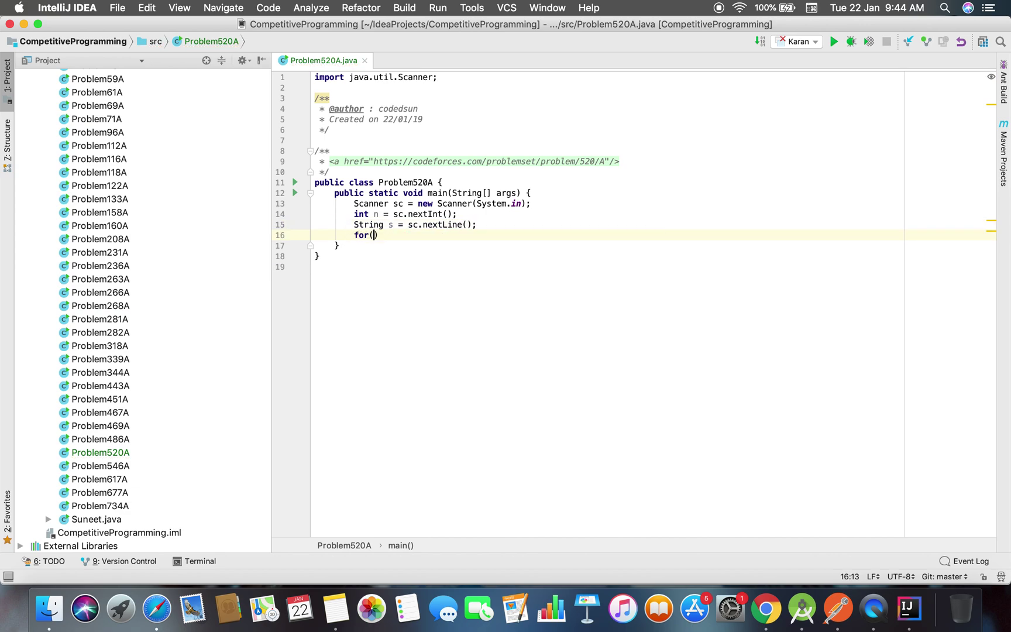
pyautogui.write('int iu =')
pyautogui.press('BackSpace')
pyautogui.press('BackSpace')
pyautogui.press('BackSpace')
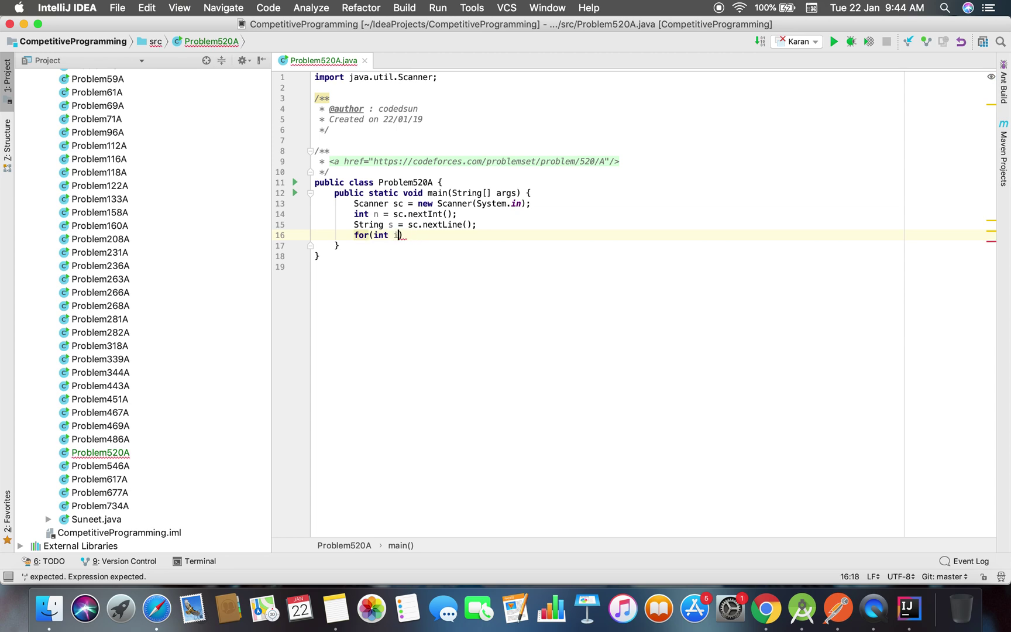
pyautogui.write('=1')
pyautogui.write(';i<n')
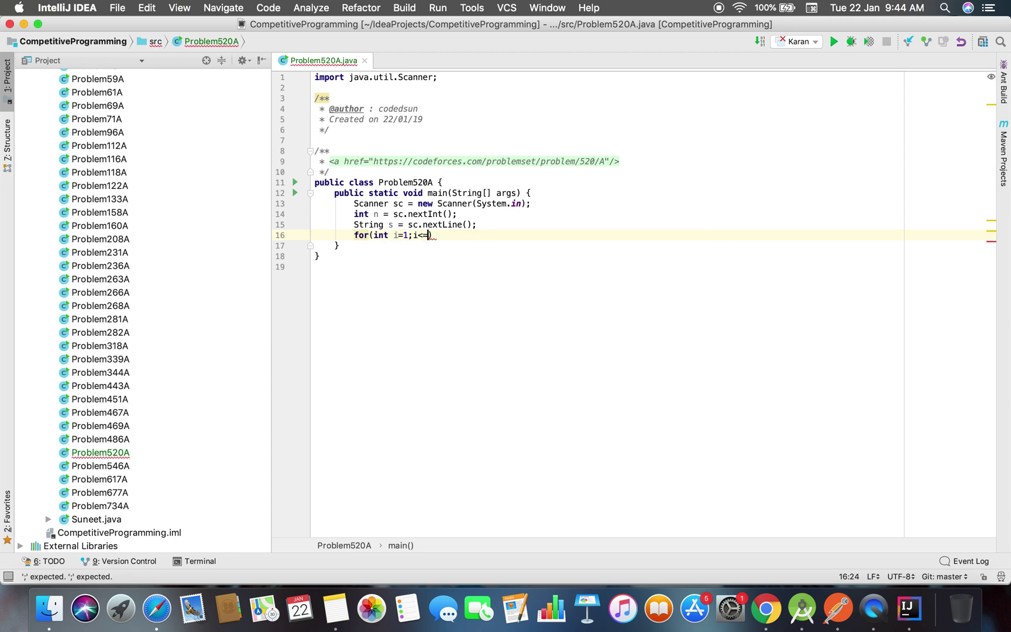
pyautogui.write(';i')
pyautogui.press('BackSpace')
pyautogui.press('BackSpace')
pyautogui.press('BackSpace')
pyautogui.press('BackSpace')
pyautogui.press('BackSpace')
pyautogui.press('BackSpace')
pyautogui.write('0;i < ')
pyautogui.write('n;i+')
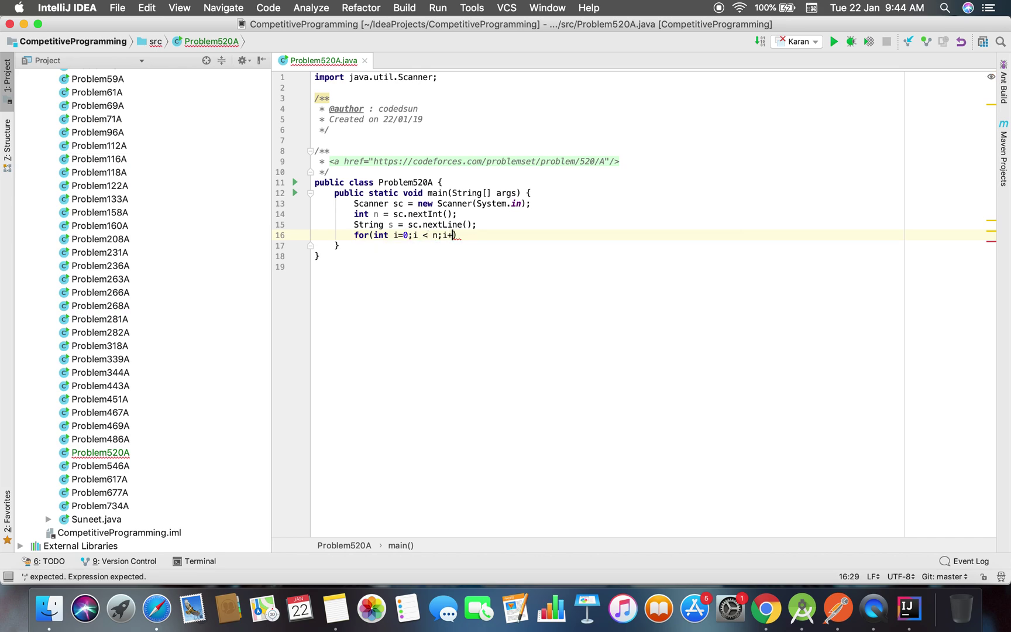
pyautogui.write('+){')
pyautogui.press('Return')
pyautogui.press('super+alt+l')
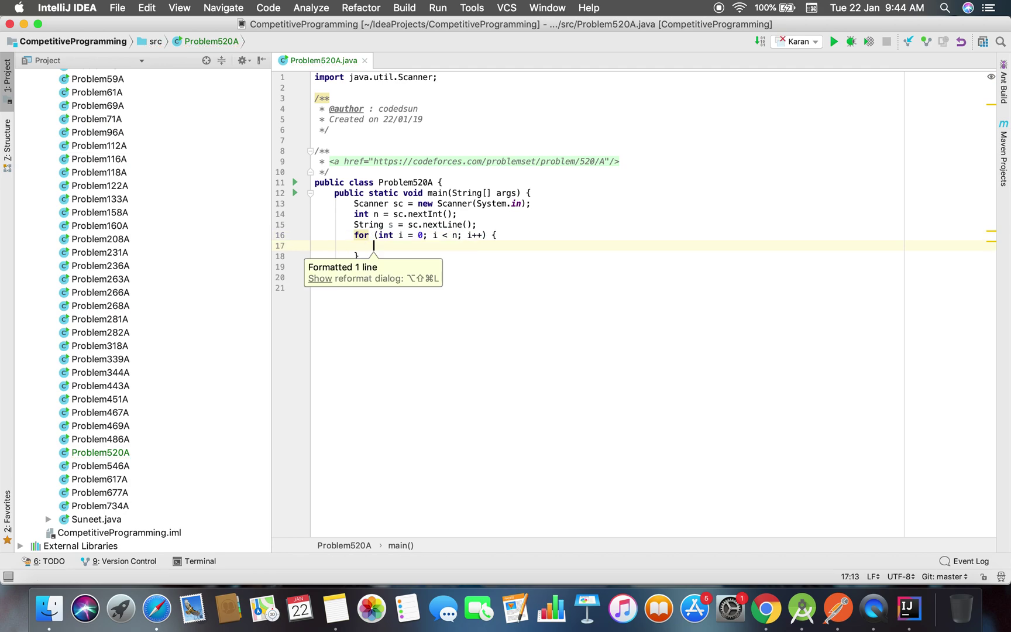
pyautogui.click(581, 215)
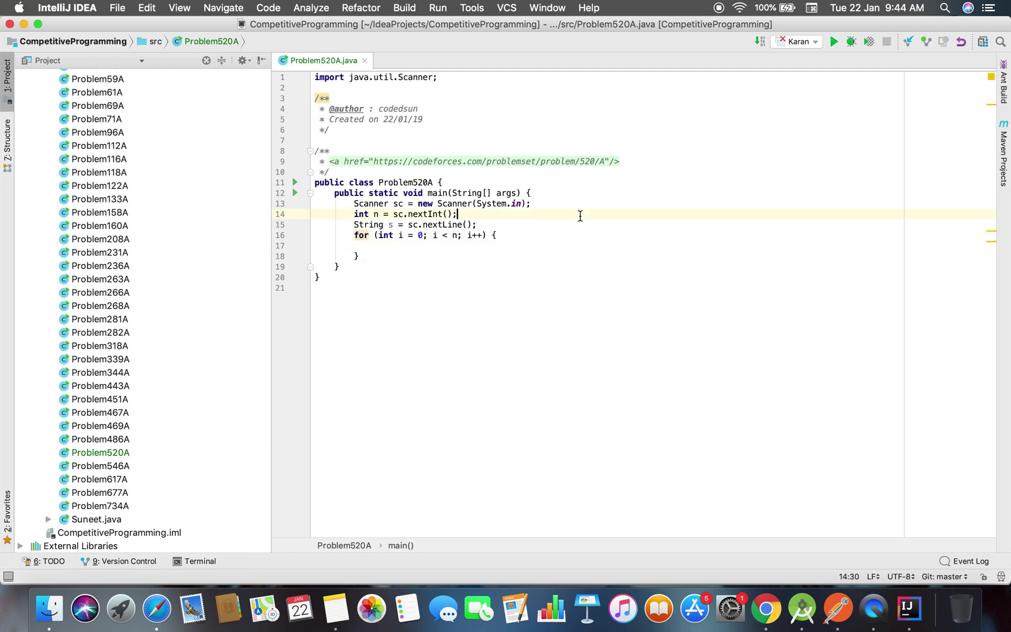
# Declare Set<Character> alphabets = new LinkedHashSet<>(); above the loop with imports
pyautogui.press('Down')
pyautogui.press('Return')
pyautogui.write('SetM')
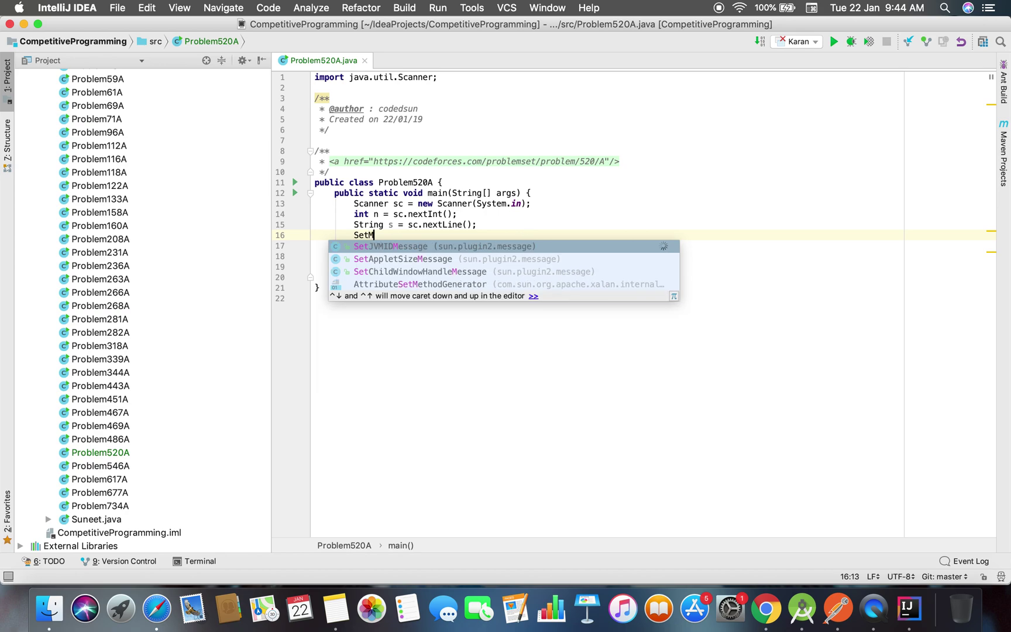
pyautogui.write('Ch')
pyautogui.press('BackSpace')
pyautogui.press('BackSpace')
pyautogui.press('BackSpace')
pyautogui.write('<Char>')
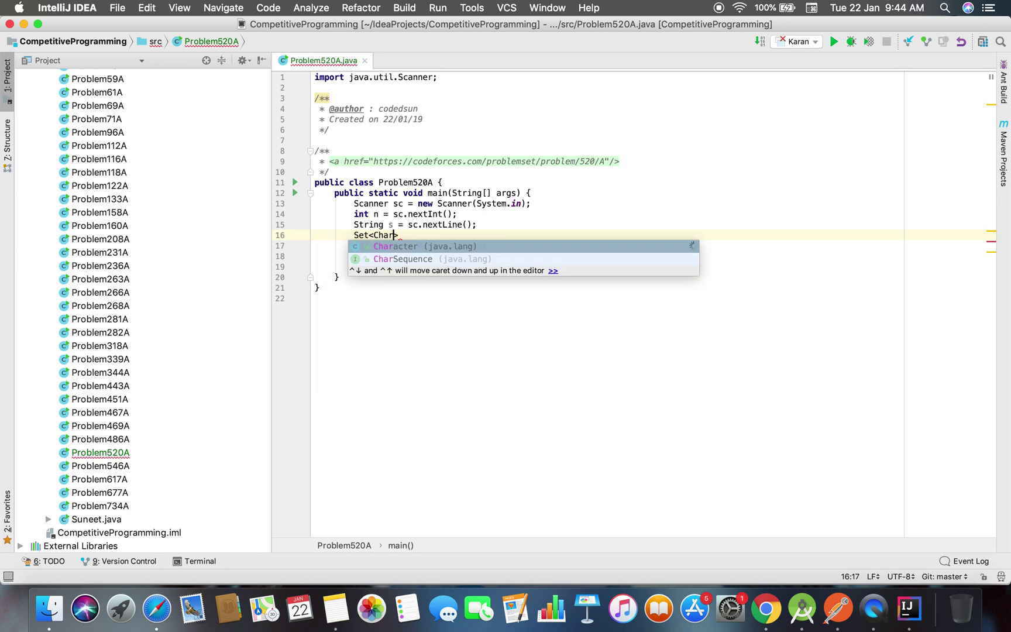
pyautogui.press('Return')
pyautogui.hotkey('alt', 'Return')
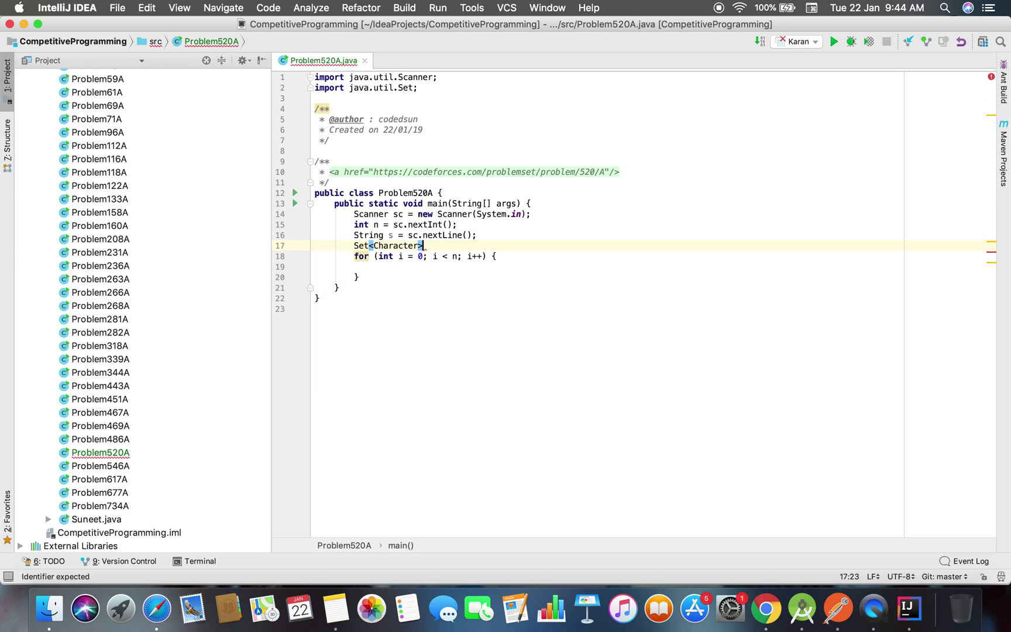
pyautogui.write('> set')
pyautogui.press('BackSpace')
pyautogui.press('BackSpace')
pyautogui.press('BackSpace')
pyautogui.write('alap')
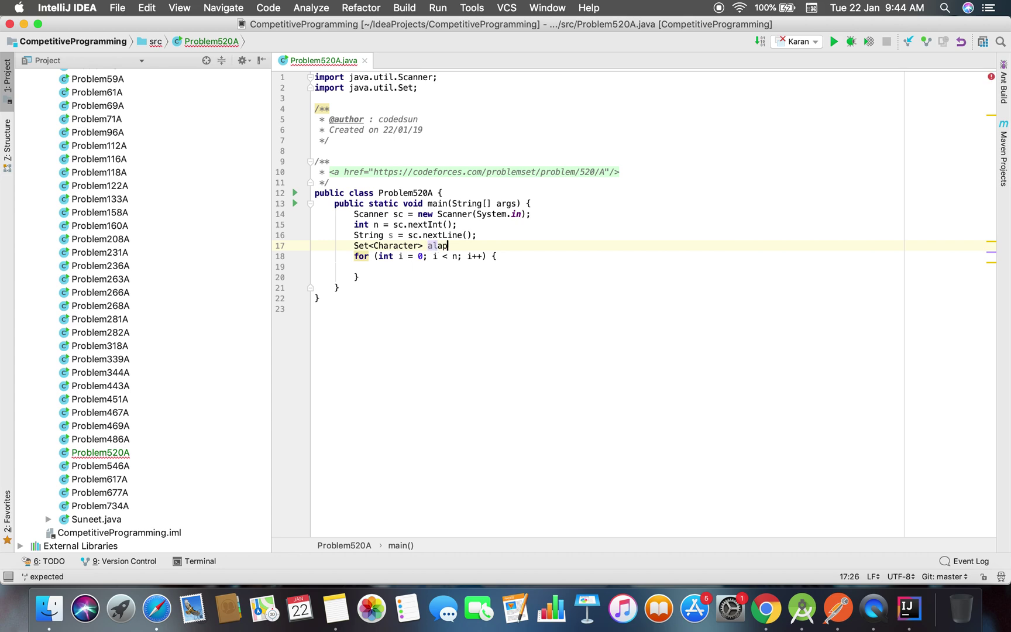
pyautogui.write('p')
pyautogui.press('BackSpace')
pyautogui.write('hab')
pyautogui.write('ets')
pyautogui.click(444, 246)
pyautogui.press('BackSpace')
pyautogui.press('End')
pyautogui.write('= new ')
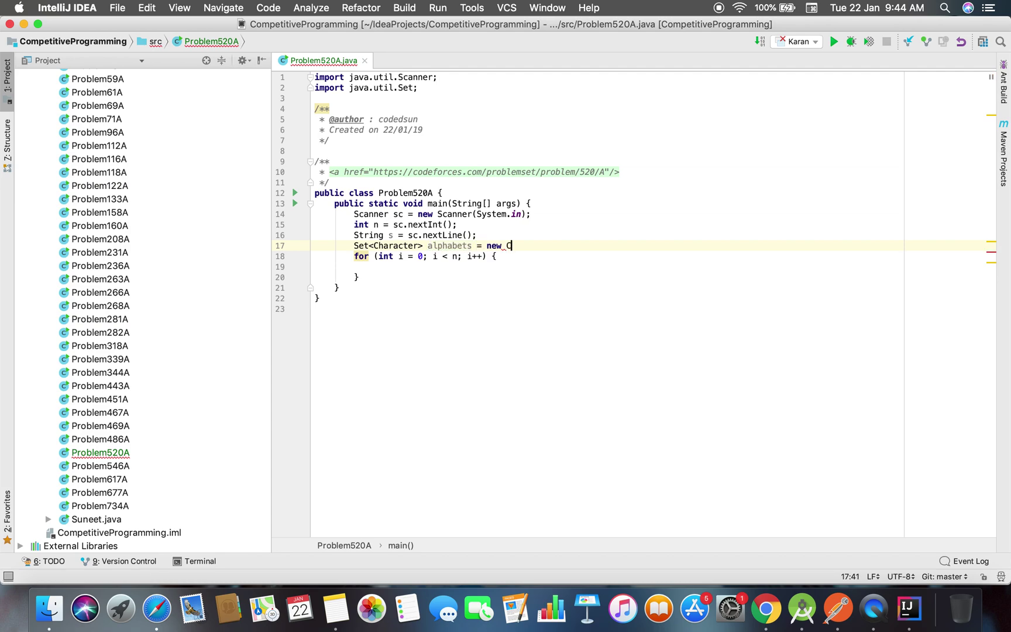
pyautogui.write('C')
pyautogui.press('BackSpace')
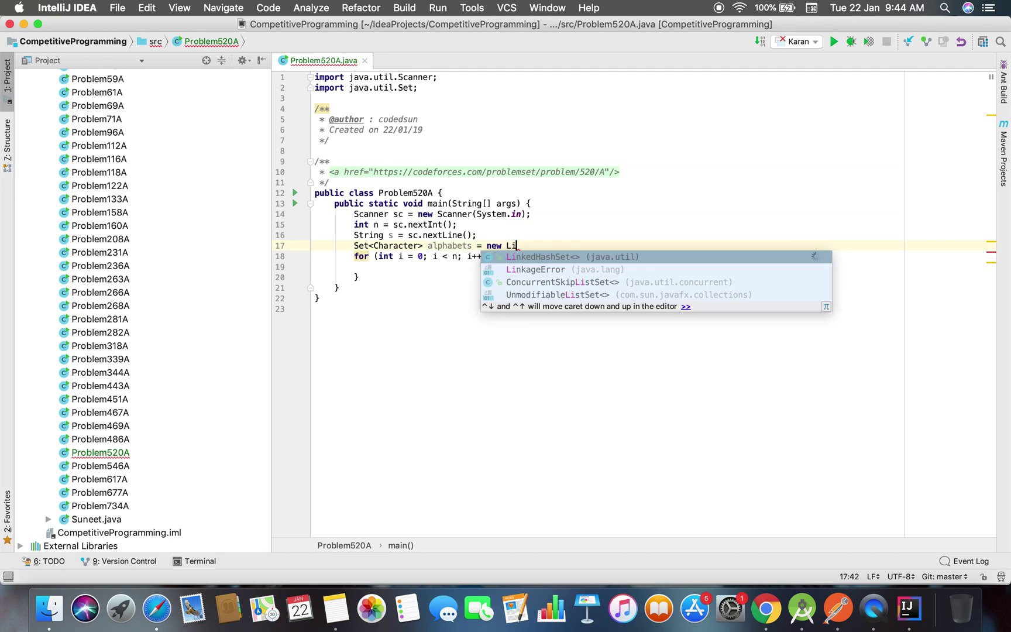
pyautogui.press('Return')
pyautogui.write(';')
pyautogui.press('Down')
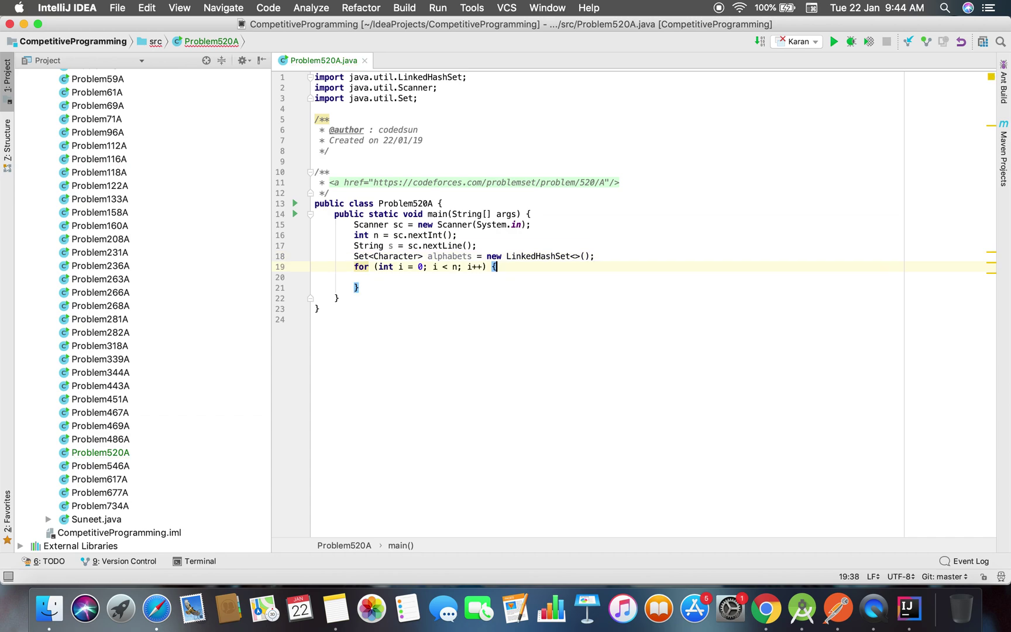
# Add alphabets.add(s.charAt(i)); in the loop body and begin an if after the loop
pyautogui.press('Down')
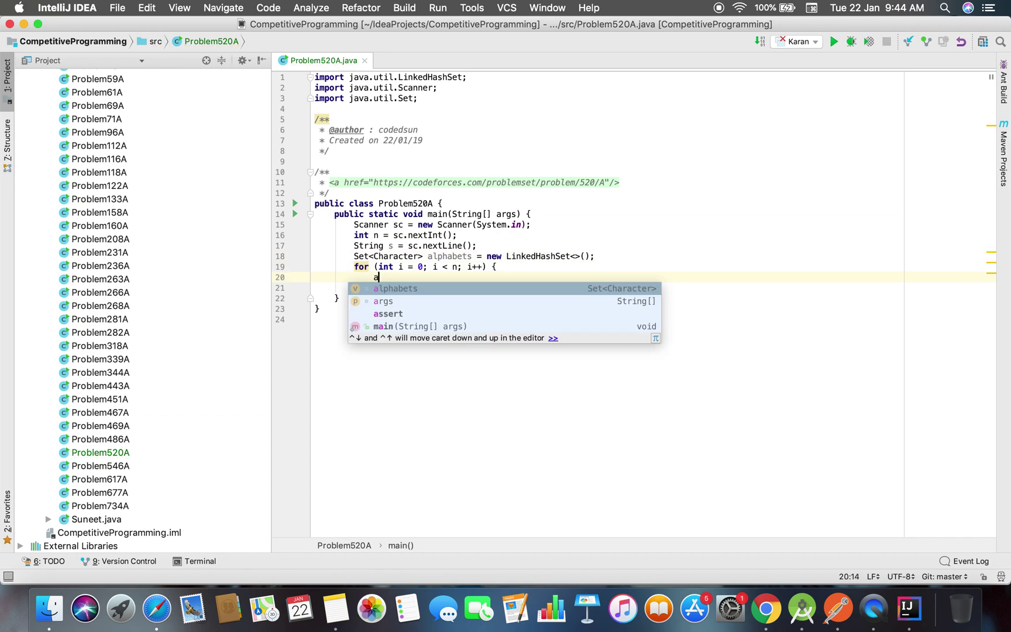
pyautogui.press('Return')
pyautogui.write('.ad')
pyautogui.press('Return')
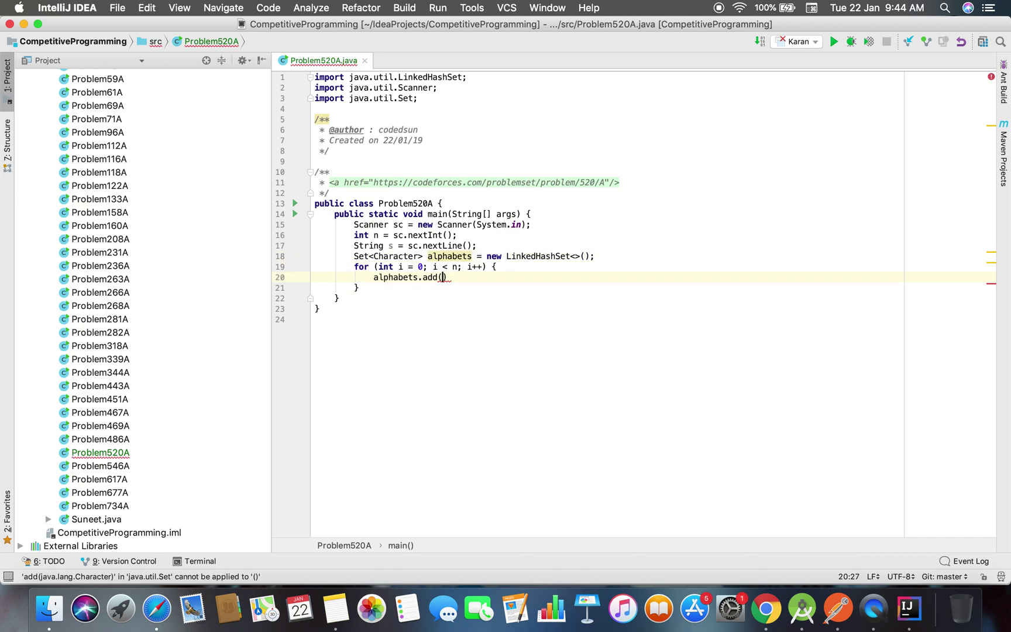
pyautogui.write('s.cha')
pyautogui.press('Return')
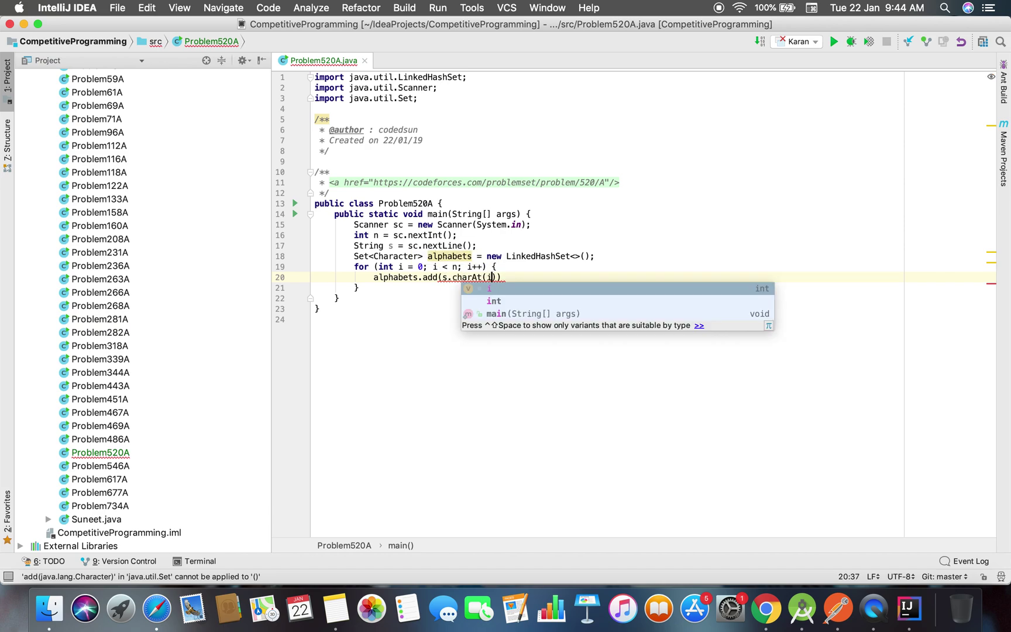
pyautogui.write('i));')
pyautogui.press('Down')
pyautogui.press('Return')
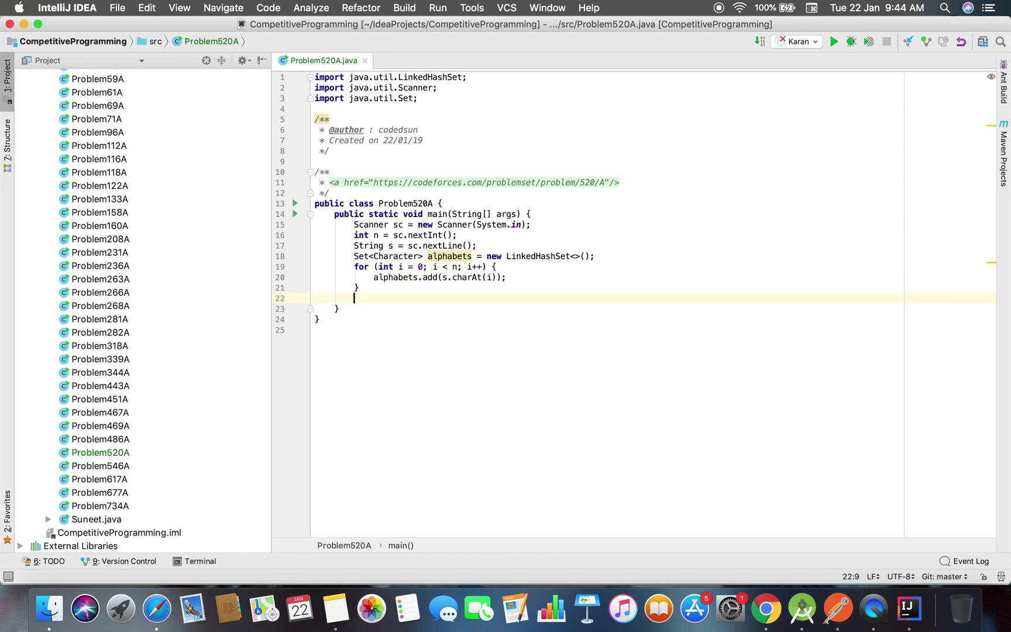
pyautogui.write('iuf')
# Write if (alphabets.size() == 26) printing YES via the sout template
pyautogui.press('BackSpace')
pyautogui.press('BackSpace')
pyautogui.write('f(al')
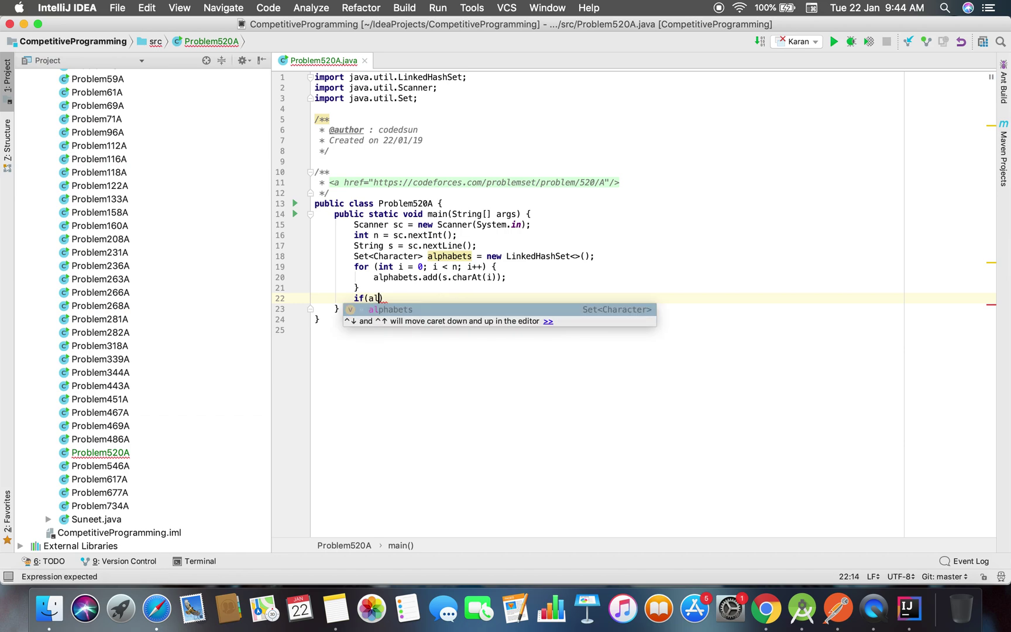
pyautogui.press('Return')
pyautogui.write('.si')
pyautogui.press('Return')
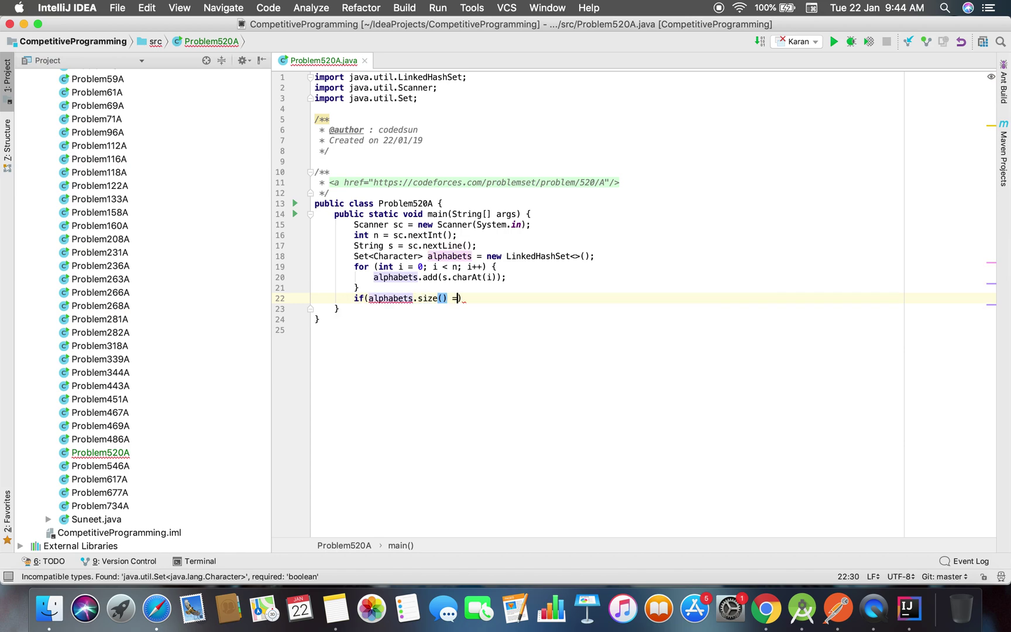
pyautogui.write('== 26){')
pyautogui.press('Return')
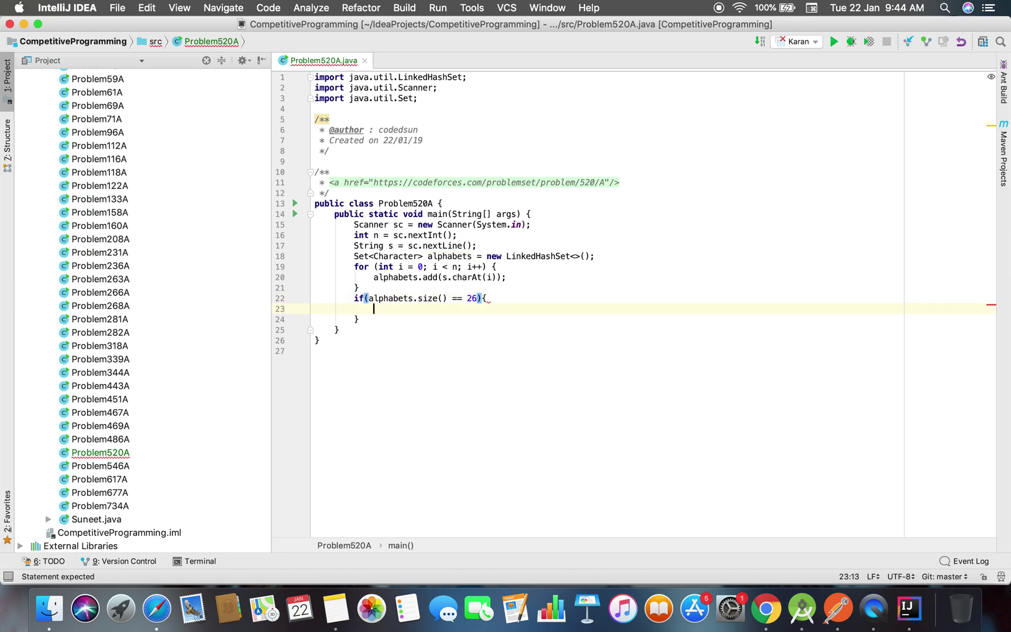
pyautogui.press('super+alt+l')
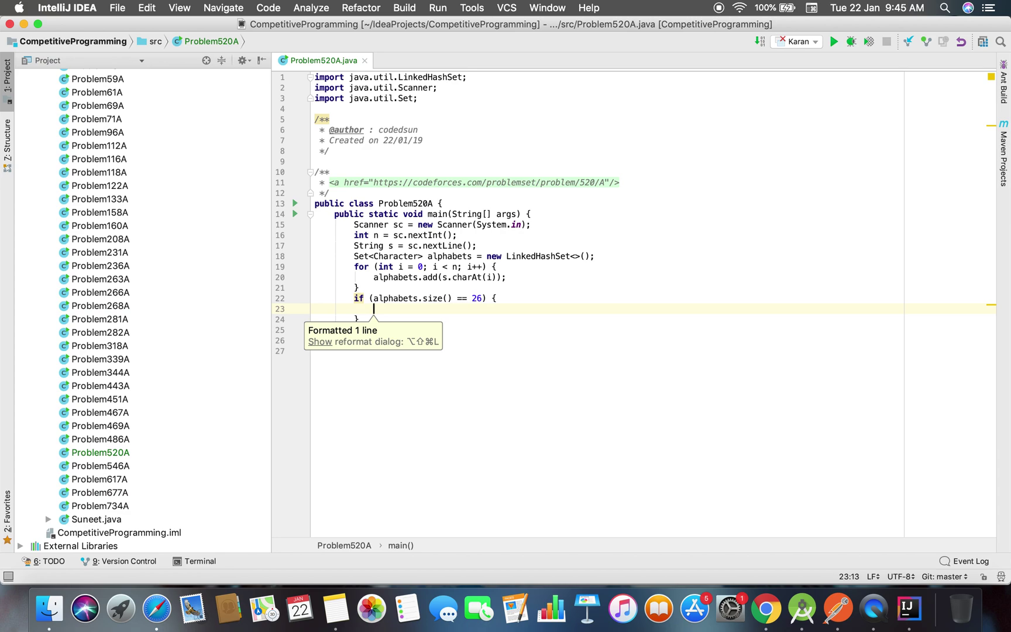
pyautogui.write('sout')
pyautogui.press('Tab')
pyautogui.write('"')
pyautogui.hotkey('shift', 'Return')
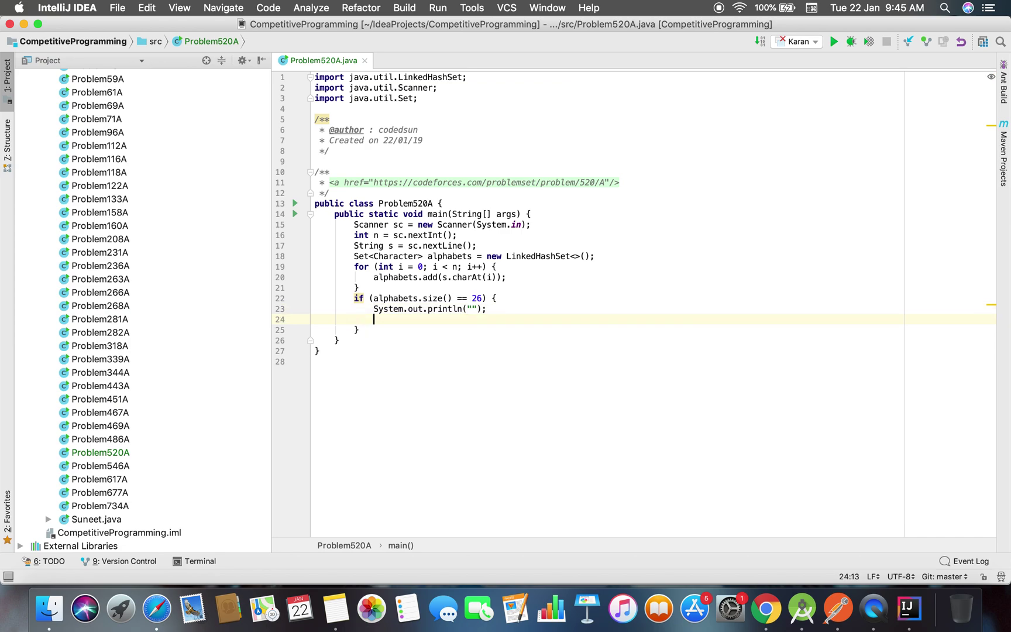
pyautogui.press('BackSpace')
pyautogui.press('Left')
pyautogui.press('Left')
pyautogui.press('Left')
pyautogui.write('Y')
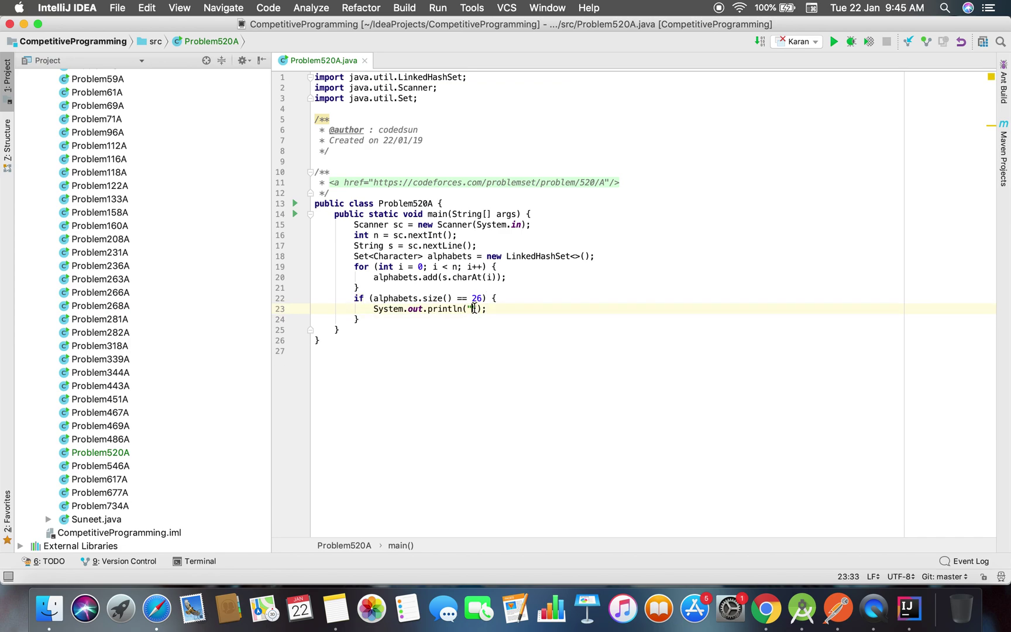
pyautogui.write('ES')
# Add the else branch printing NO and run Problem520A
pyautogui.press('Down')
pyautogui.write('else')
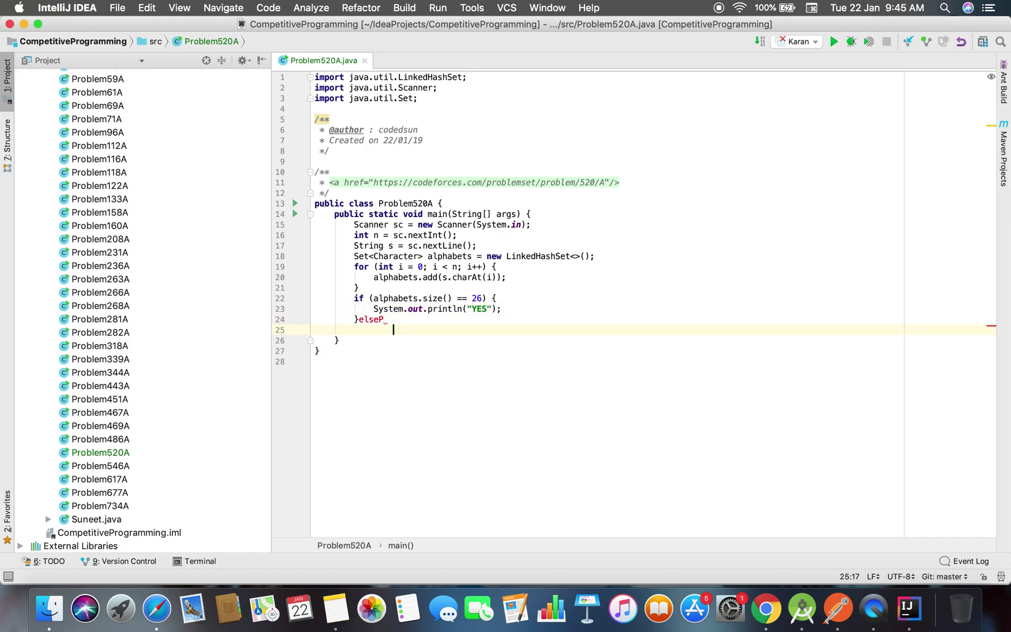
pyautogui.write('{')
pyautogui.press('Return')
pyautogui.write('sout')
pyautogui.press('Tab')
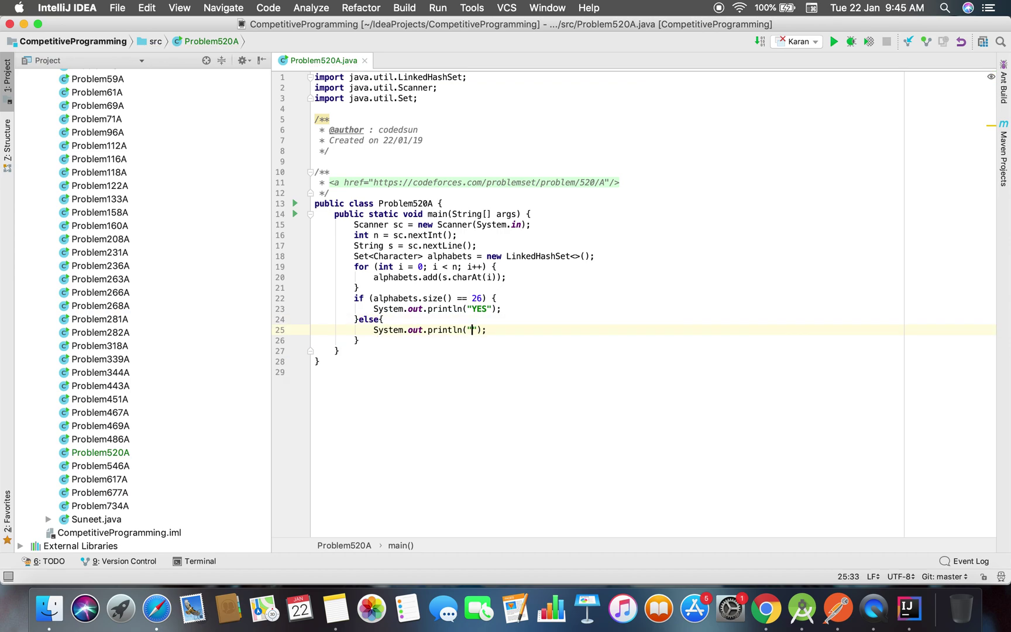
pyautogui.write('NO')
pyautogui.press('super+a')
pyautogui.click(585, 270)
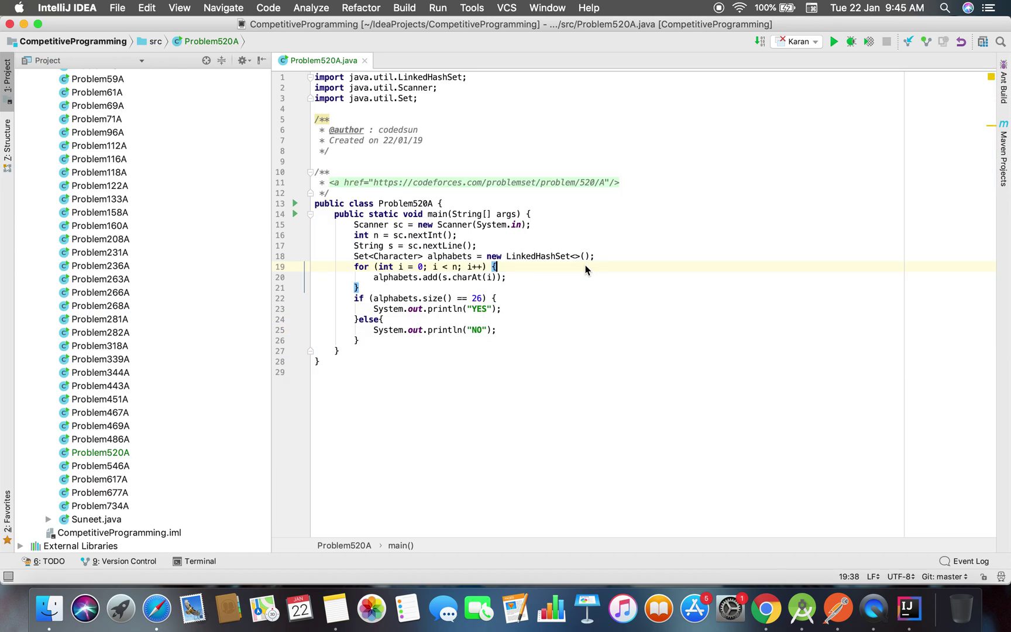
pyautogui.rightClick(585, 269)
pyautogui.click(659, 410)
# Copy the first example input from the Codeforces page and return to the IDE
pyautogui.press('super+Tab')
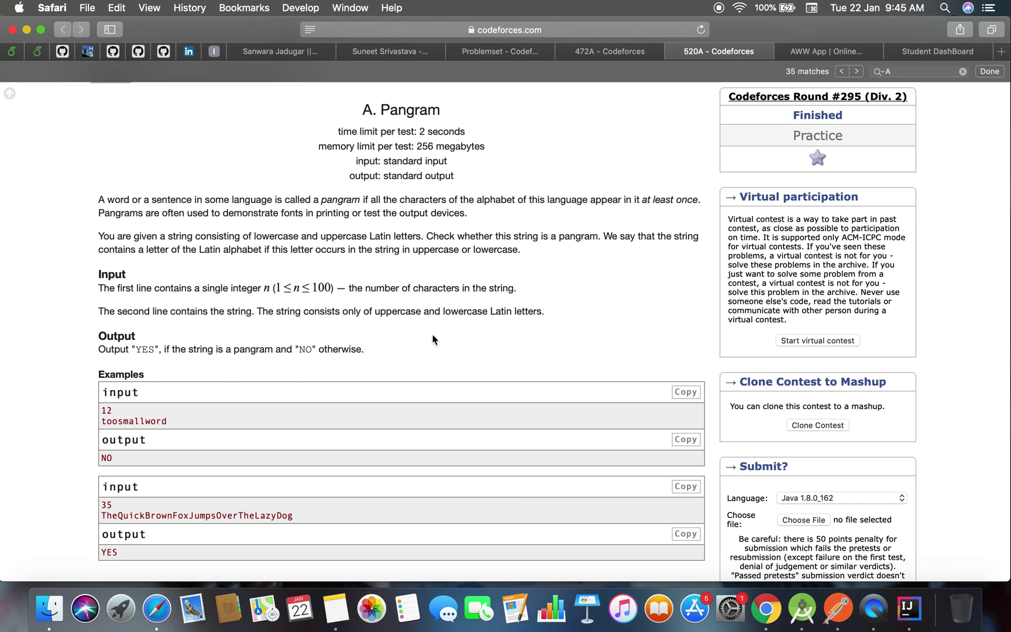
pyautogui.click(679, 392)
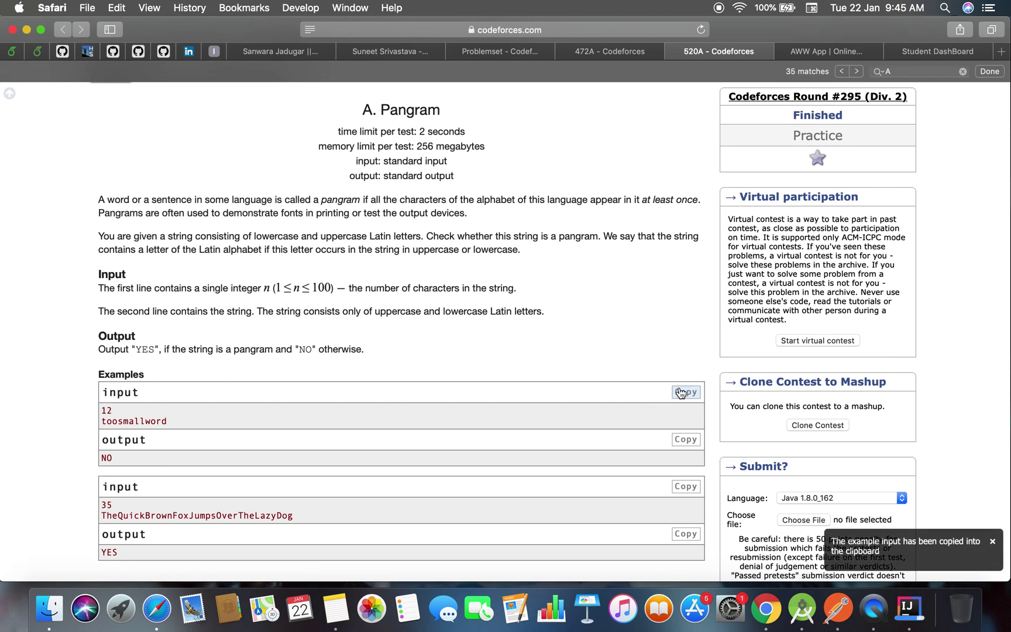
pyautogui.press('super+Tab')
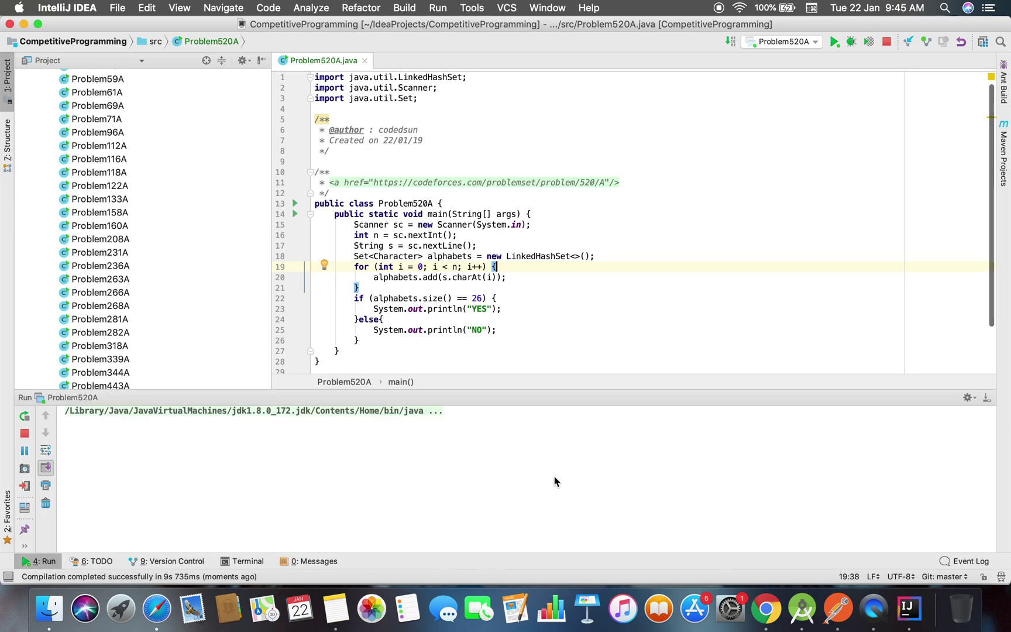
pyautogui.write('12 toosmallword')
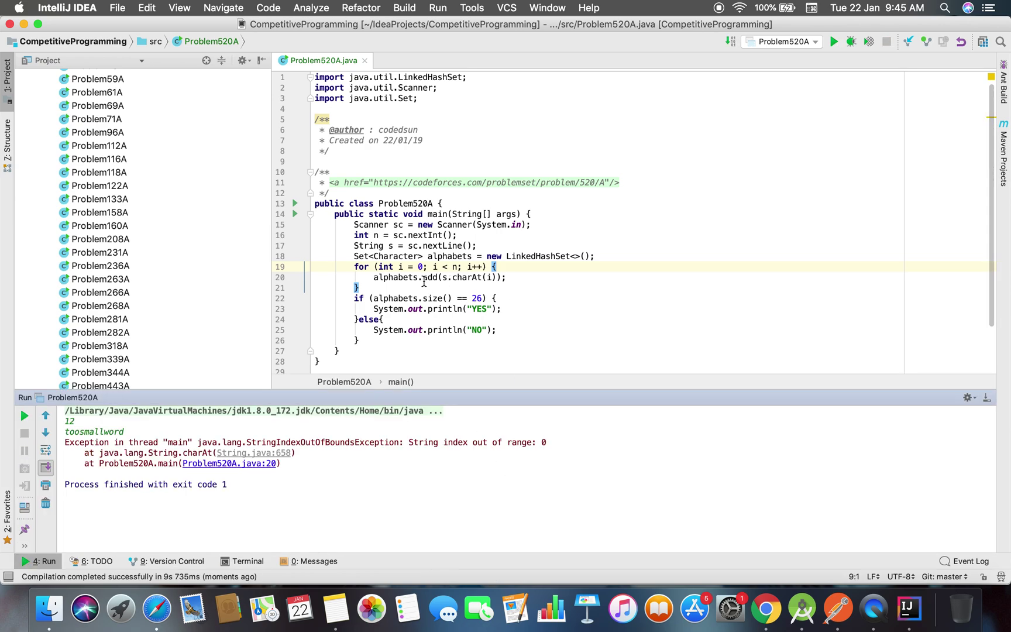
pyautogui.scroll(-2, 432, 253)
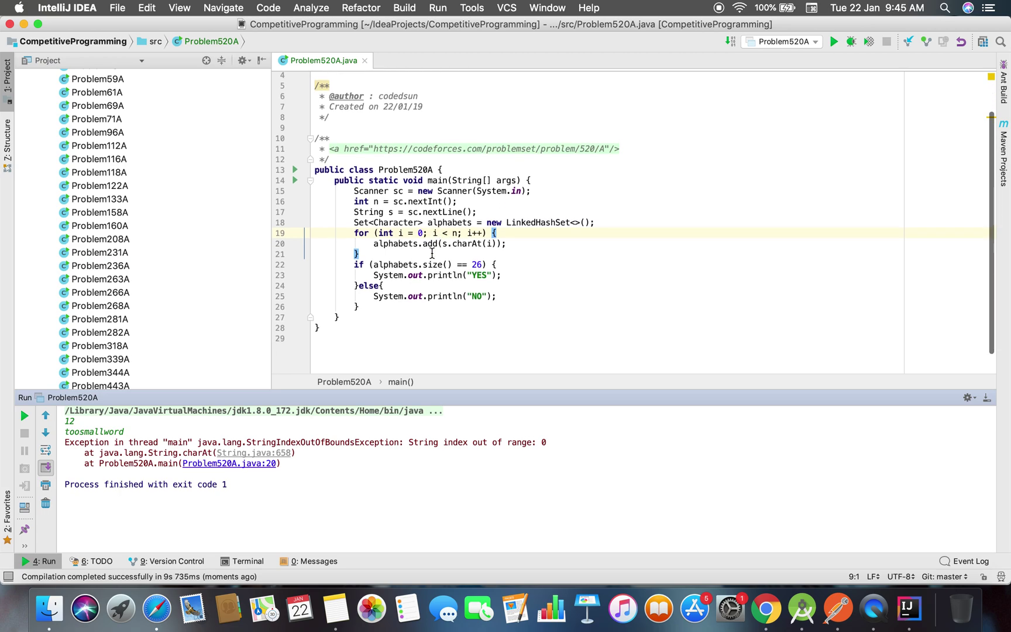
# Place the cursor at the end of the string-reading line after the StringIndexOutOfBoundsException
pyautogui.click(491, 211)
# Add System.out.println(s); after nextLine and rerun with 12 and toosmallword
pyautogui.press('Return')
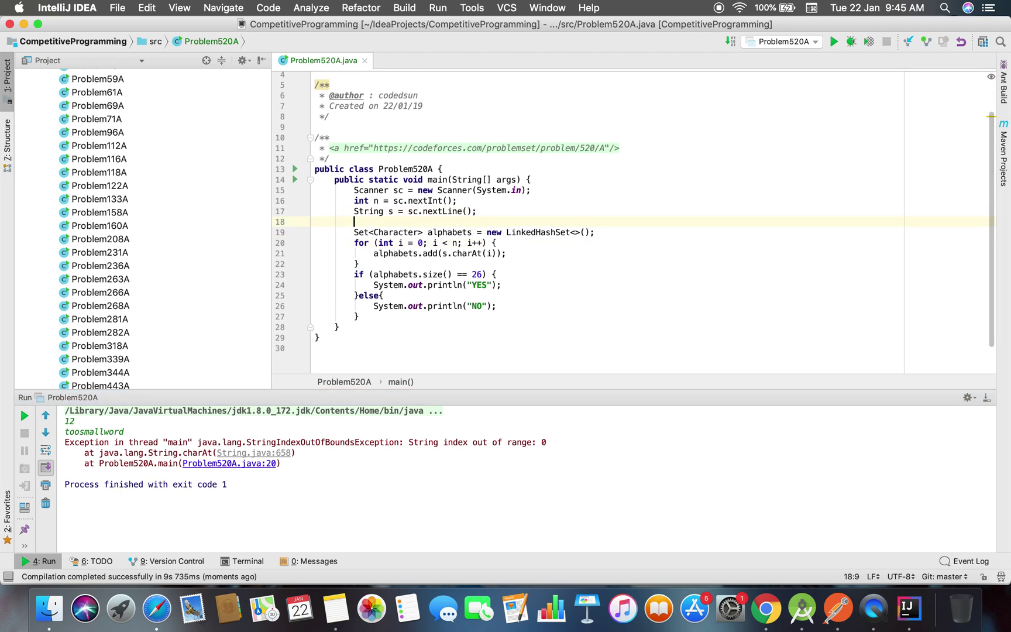
pyautogui.write('sout')
pyautogui.press('Return')
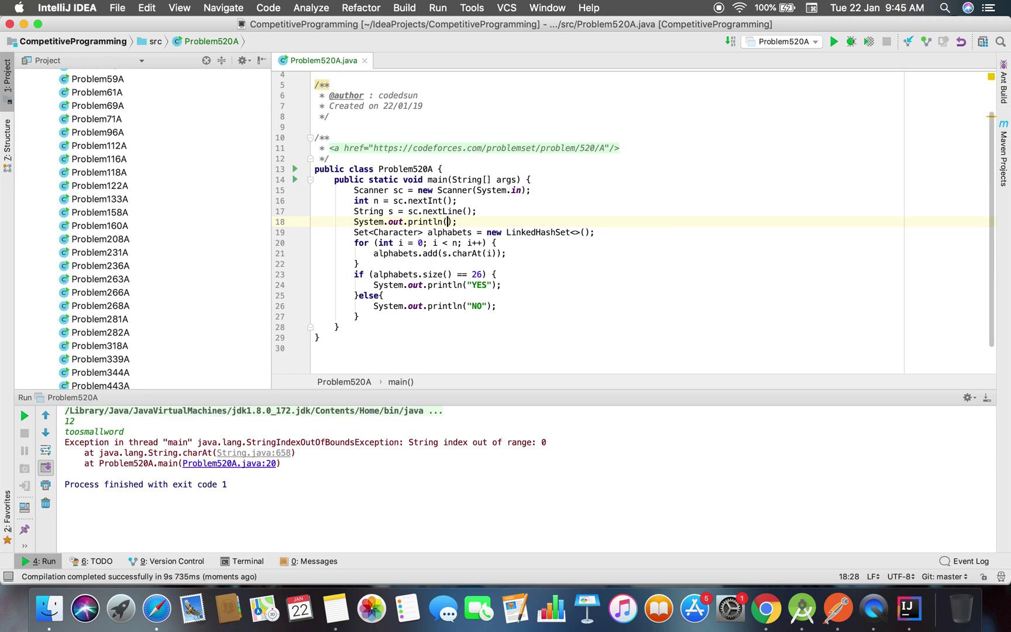
pyautogui.write('s')
pyautogui.click(605, 158)
pyautogui.rightClick(604, 158)
pyautogui.click(642, 360)
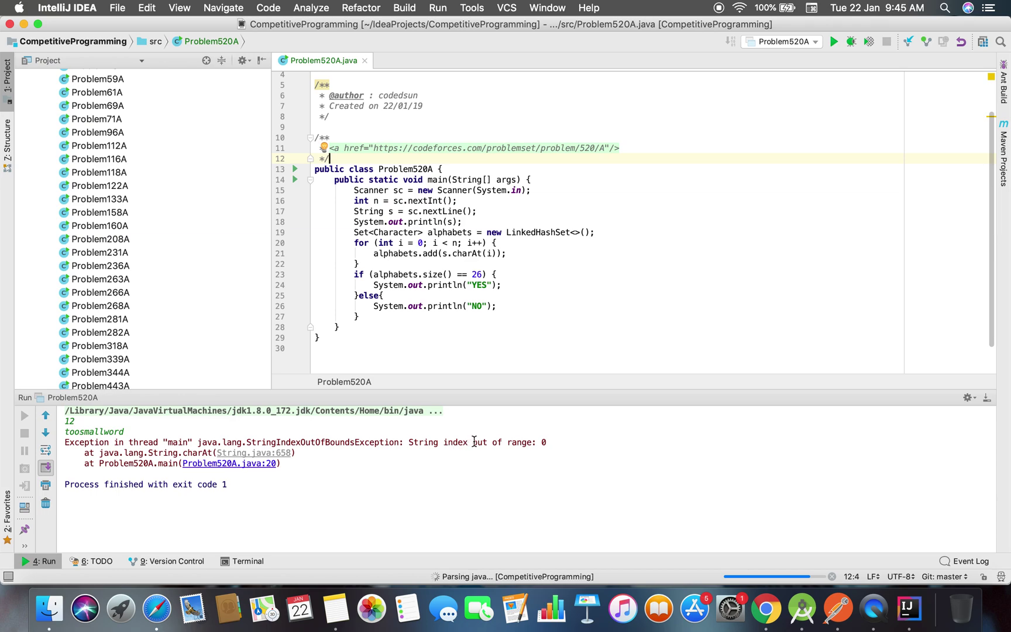
pyautogui.write('12')
pyautogui.press('Return')
pyautogui.write('toosmallword')
pyautogui.press('Return')
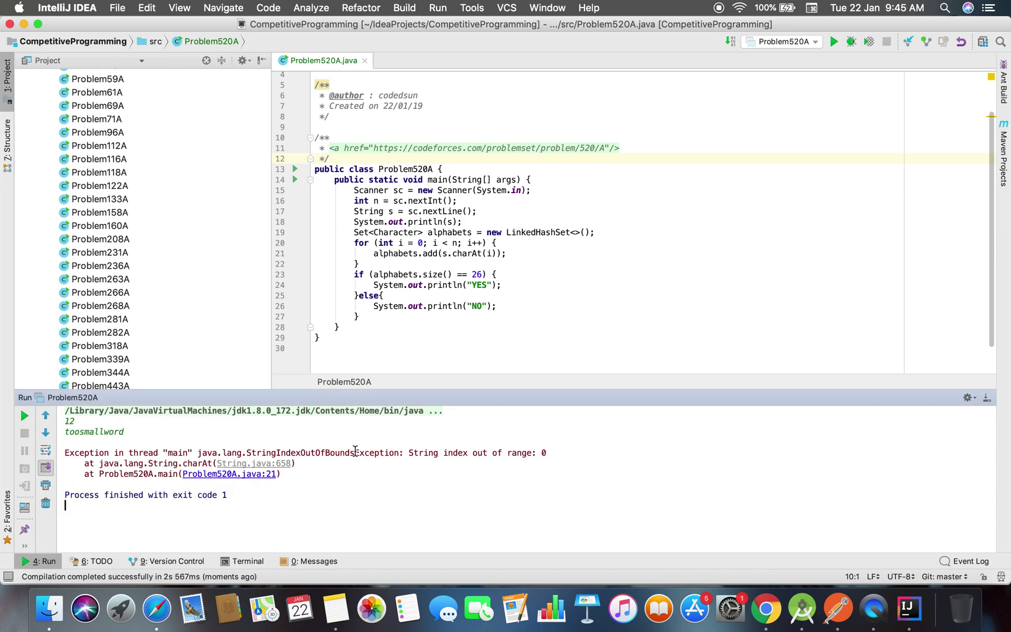
# Comment out the character-adding loop with Cmd+/, rerun with the example input printing NO
pyautogui.moveTo(350, 243); pyautogui.dragTo(376, 253)
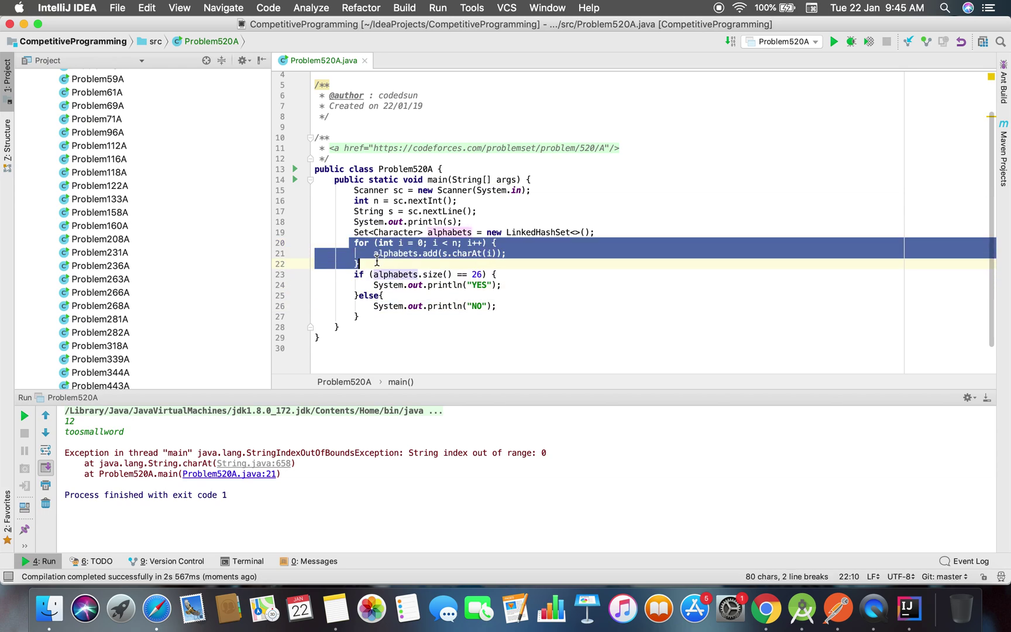
pyautogui.press('super+slash')
pyautogui.click(663, 124)
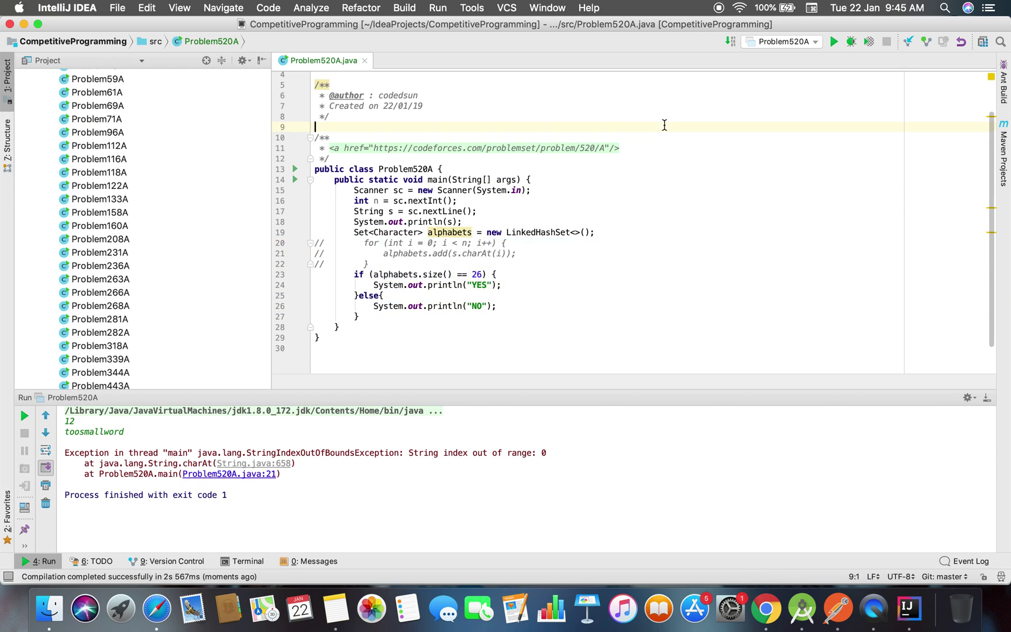
pyautogui.rightClick(580, 180)
pyautogui.click(624, 388)
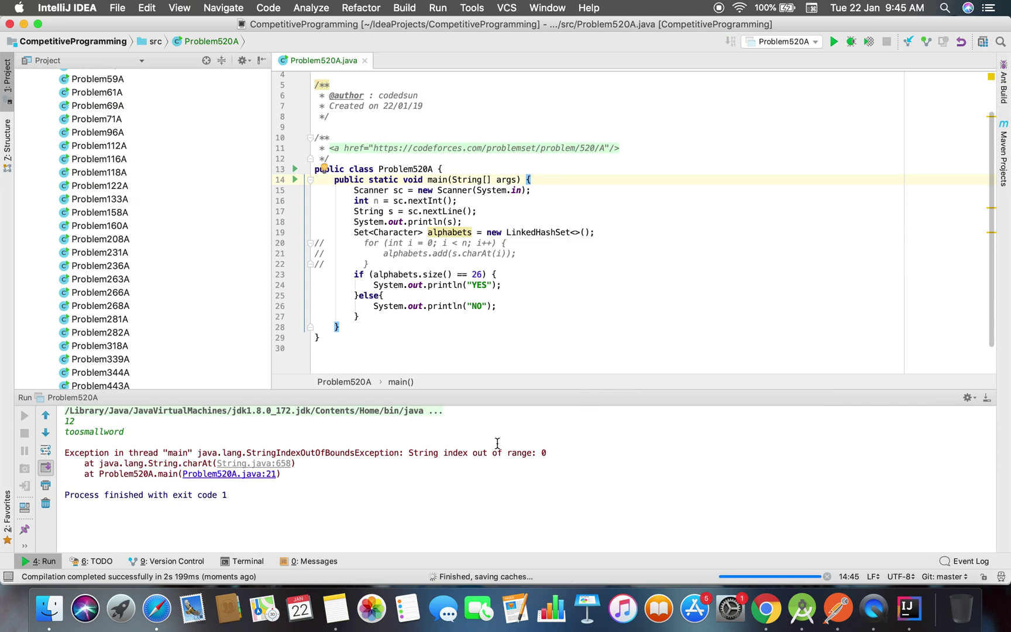
pyautogui.write('12 toosmallword')
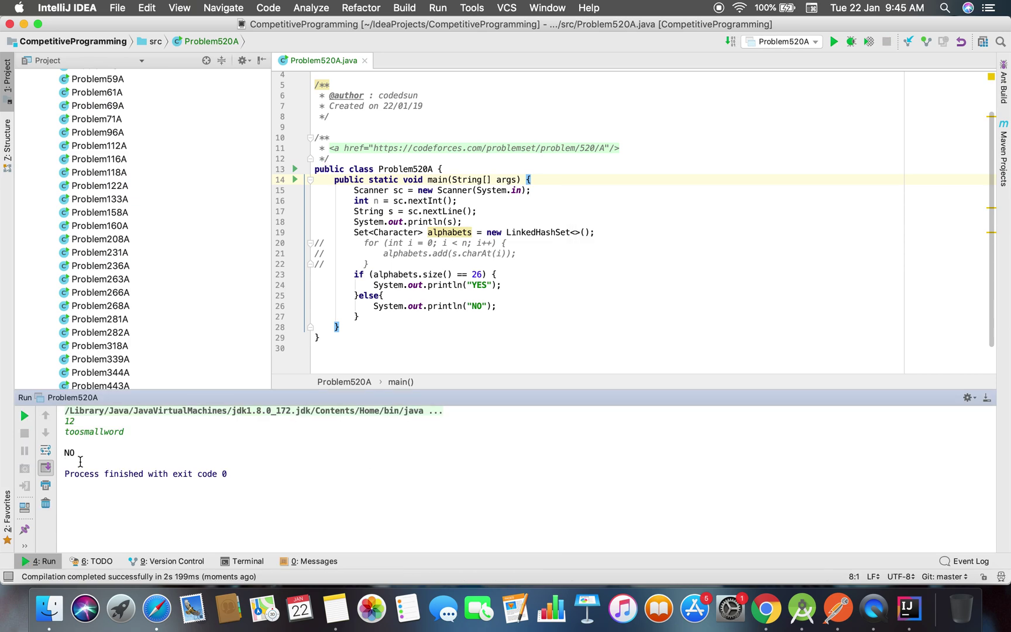
pyautogui.click(446, 230)
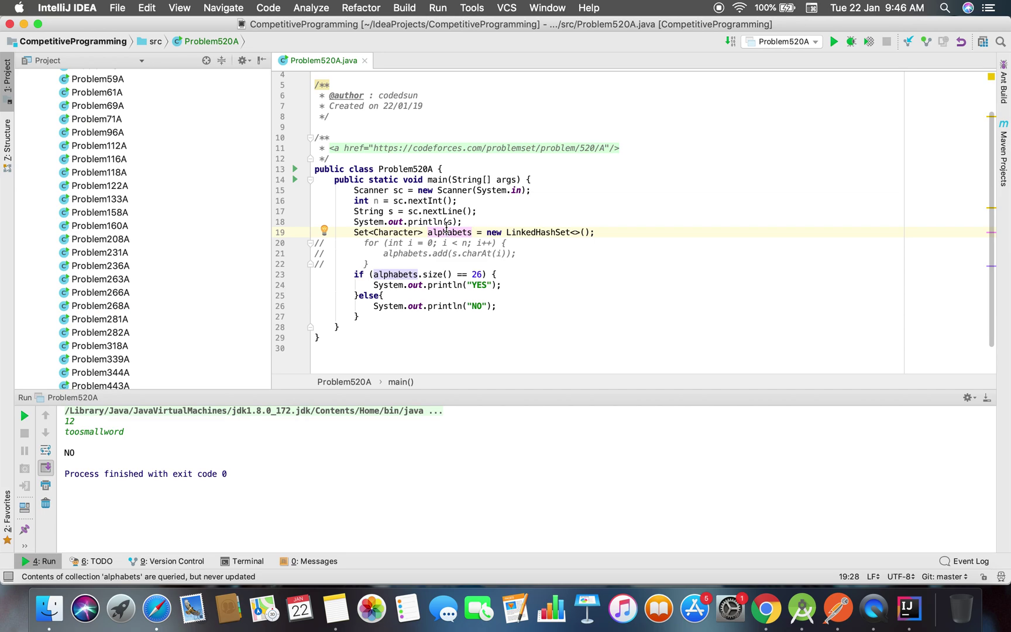
pyautogui.click(540, 200)
# Start a line after reading n, dismissing the search popup and erasing a partial next call
pyautogui.press('Return')
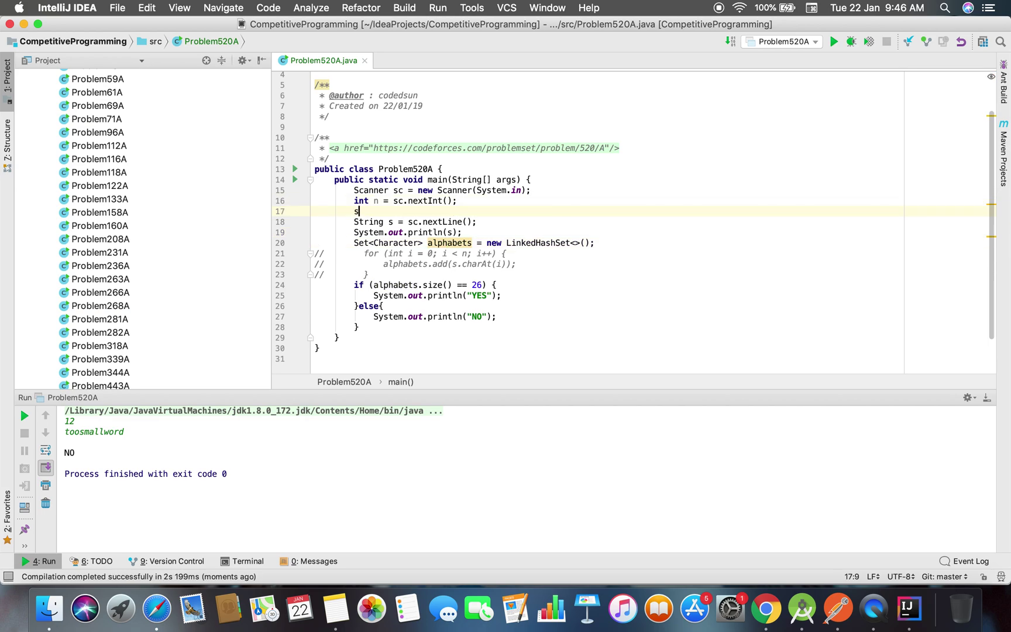
pyautogui.write('sc.ne')
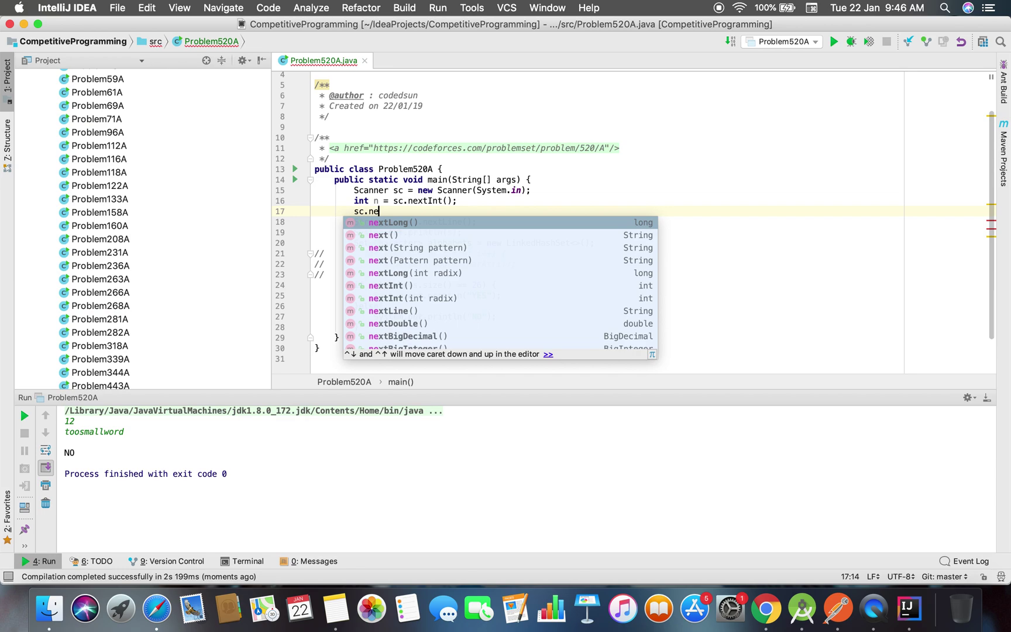
pyautogui.write('xt')
pyautogui.press('Escape')
pyautogui.press('shift')
pyautogui.press('shift')
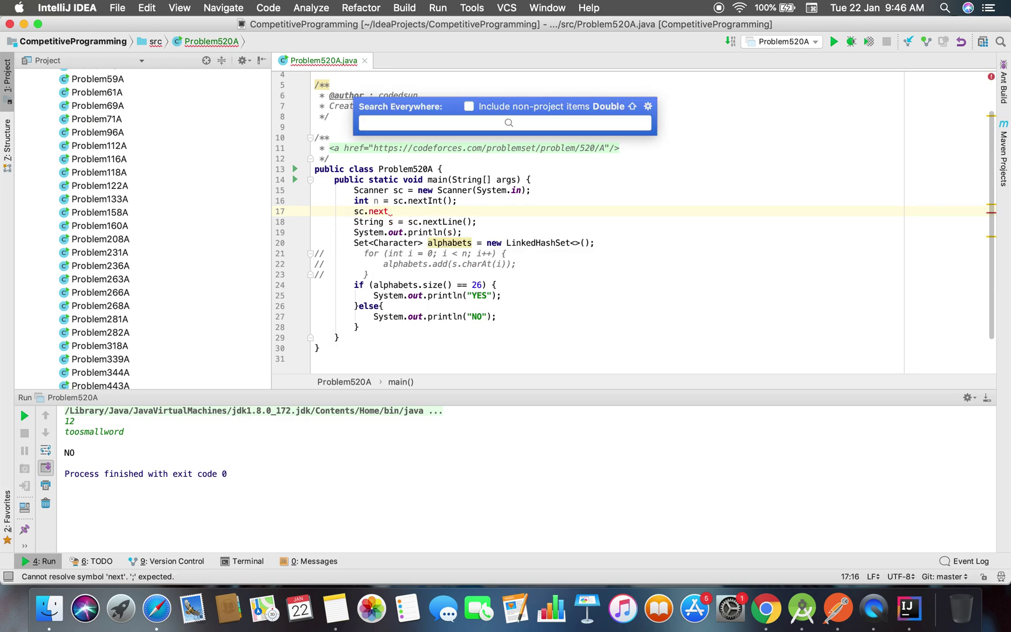
pyautogui.write('Kara')
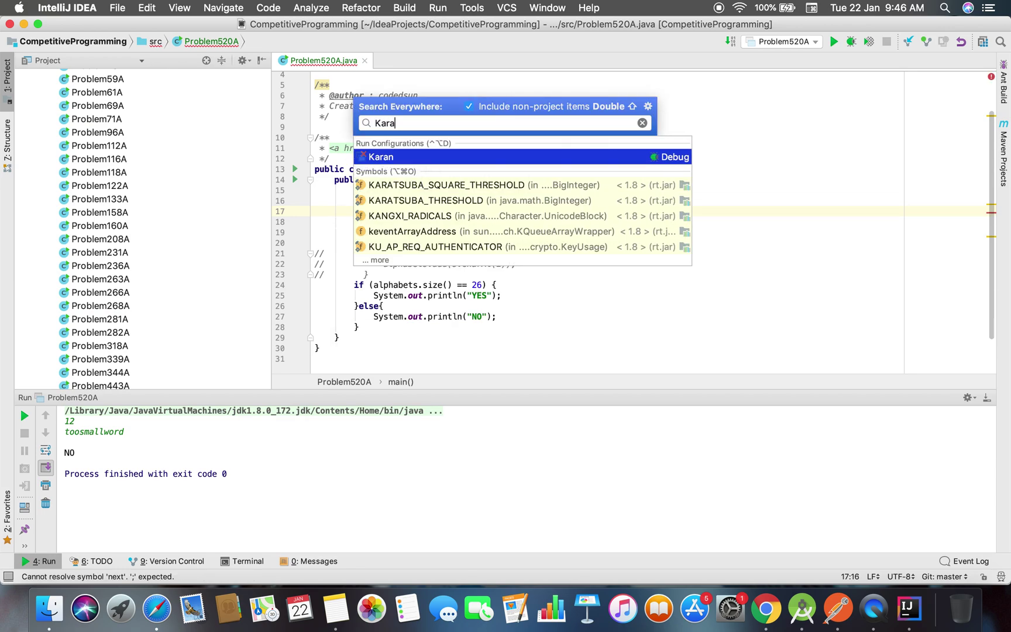
pyautogui.press('Escape')
pyautogui.scroll(-2, 283, 215)
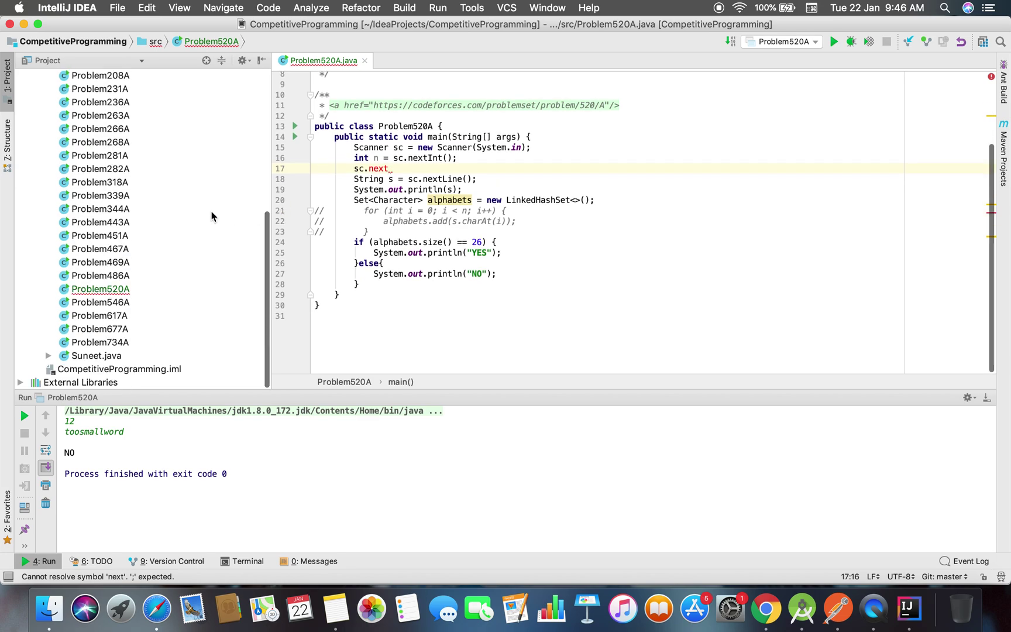
pyautogui.scroll(-5, 211, 216)
pyautogui.scroll(10, 211, 217)
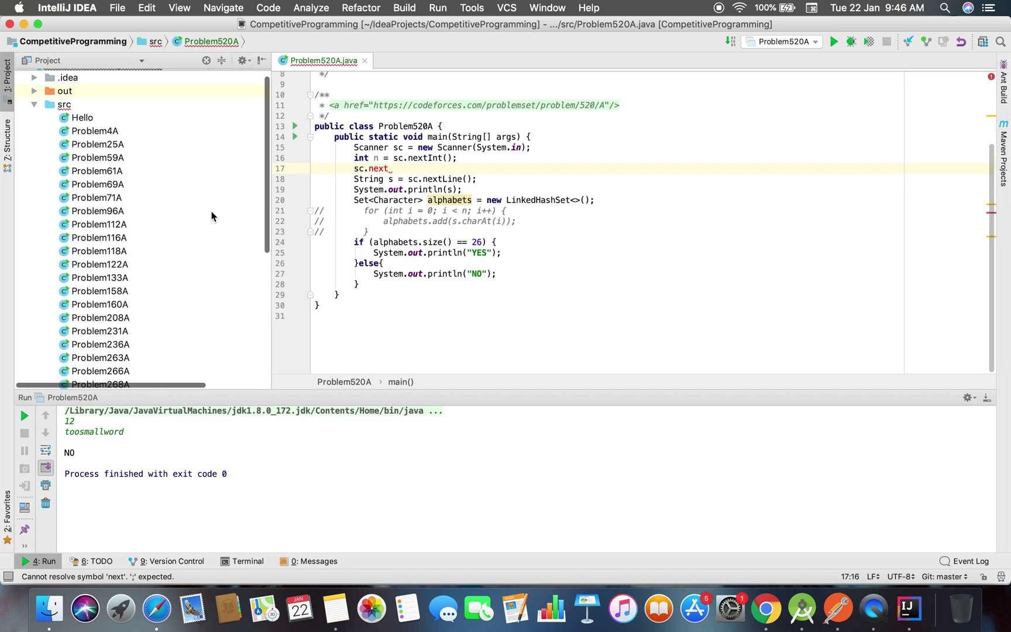
pyautogui.scroll(-5, 212, 216)
pyautogui.scroll(-4, 211, 217)
pyautogui.scroll(-1, 211, 216)
pyautogui.scroll(10, 212, 216)
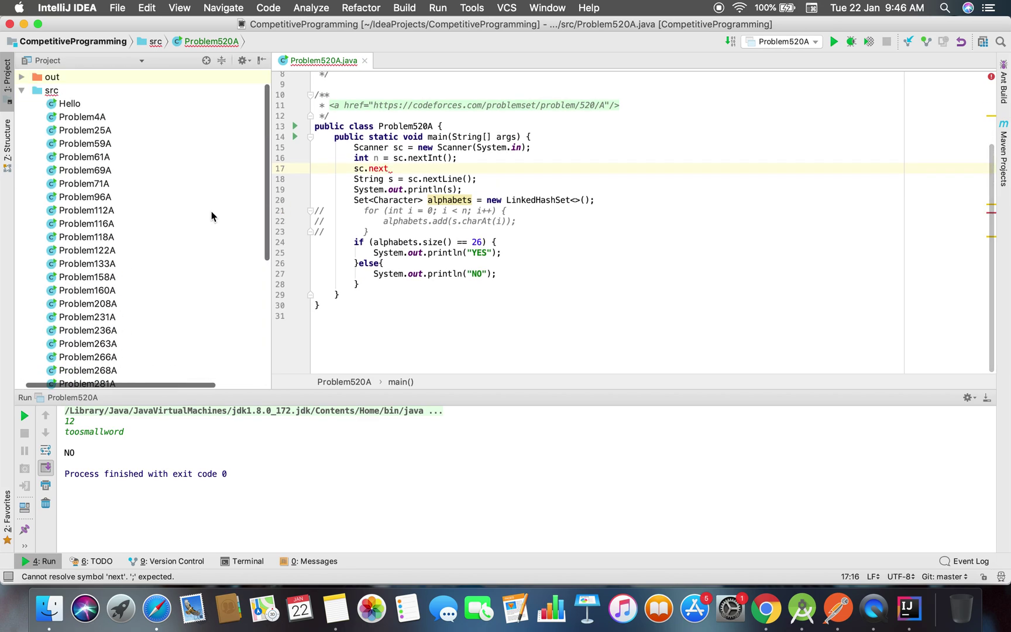
pyautogui.press('BackSpace')
pyautogui.press('BackSpace')
pyautogui.press('BackSpace')
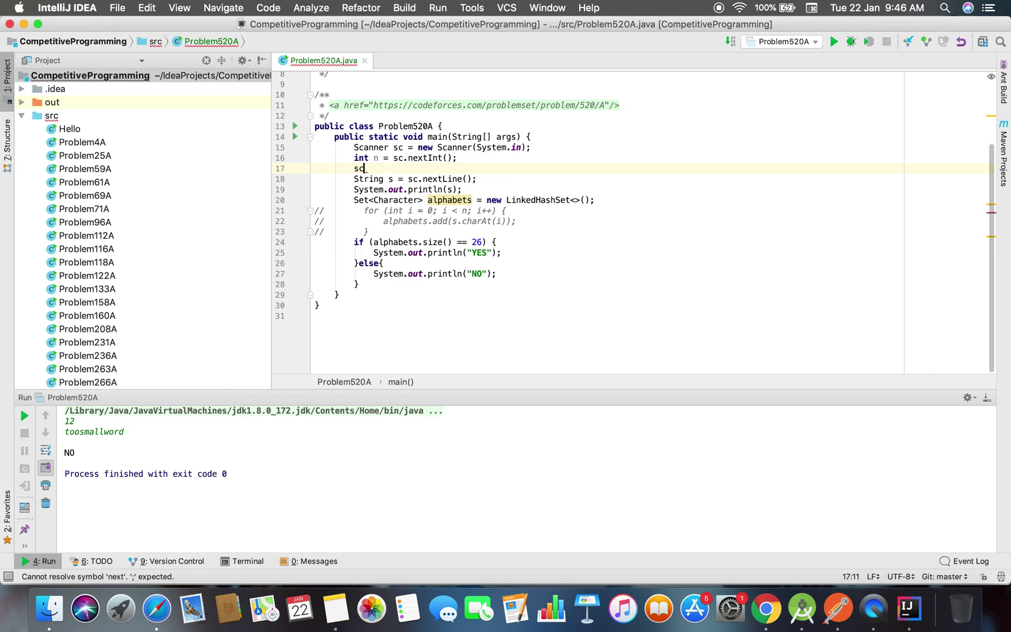
pyautogui.write(',n')
# Finish line 17 as sc.next(); to discard the token and bring up the Run options
pyautogui.press('BackSpace')
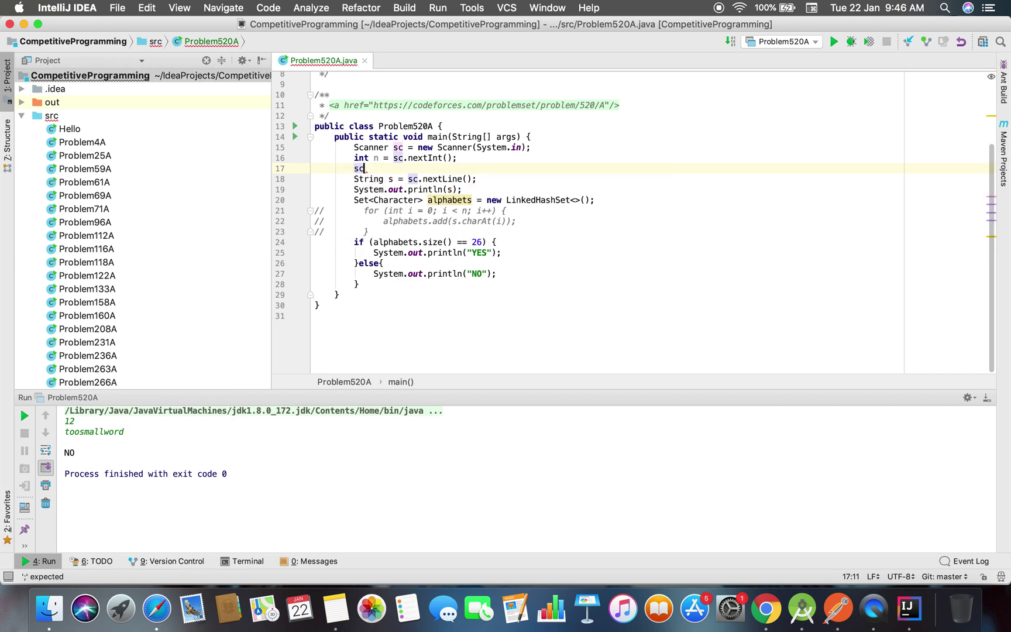
pyautogui.write('be')
pyautogui.press('BackSpace')
pyautogui.press('BackSpace')
pyautogui.press('BackSpace')
pyautogui.write('=')
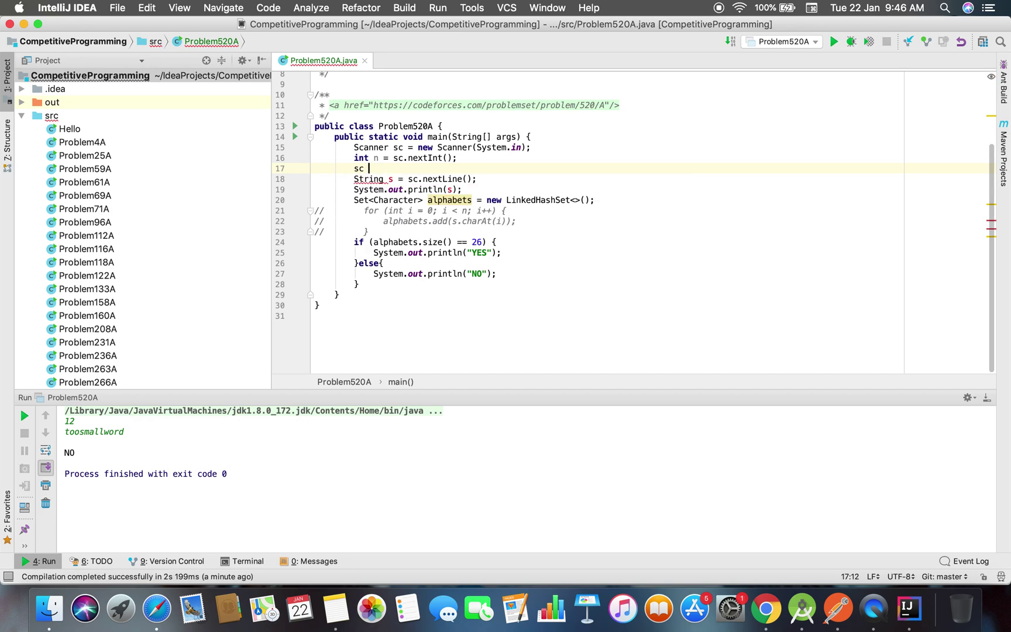
pyautogui.press('BackSpace')
pyautogui.write('.next')
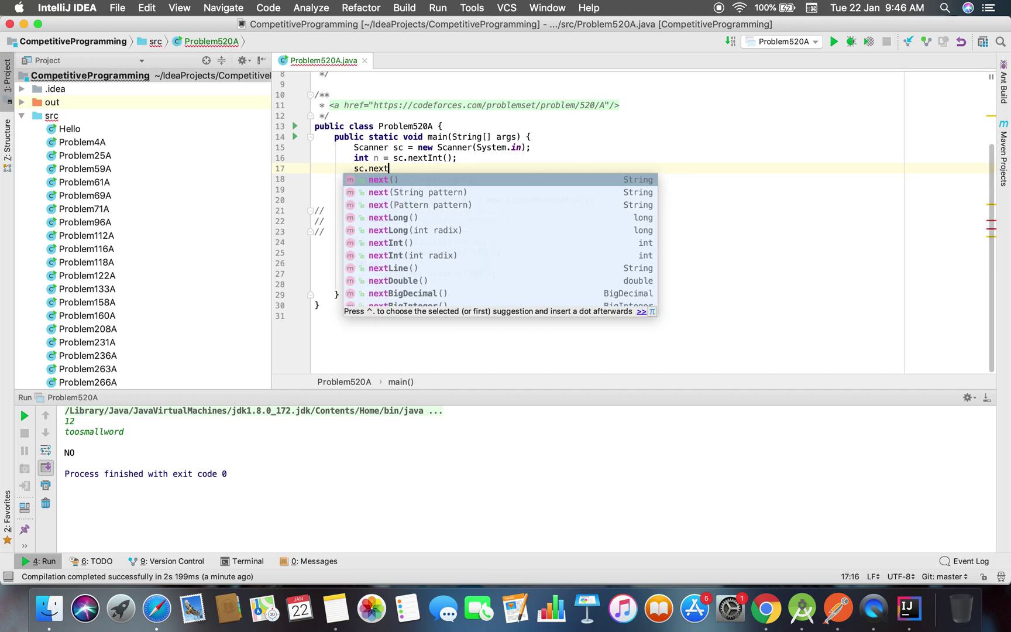
pyautogui.press('Return')
pyautogui.write(';')
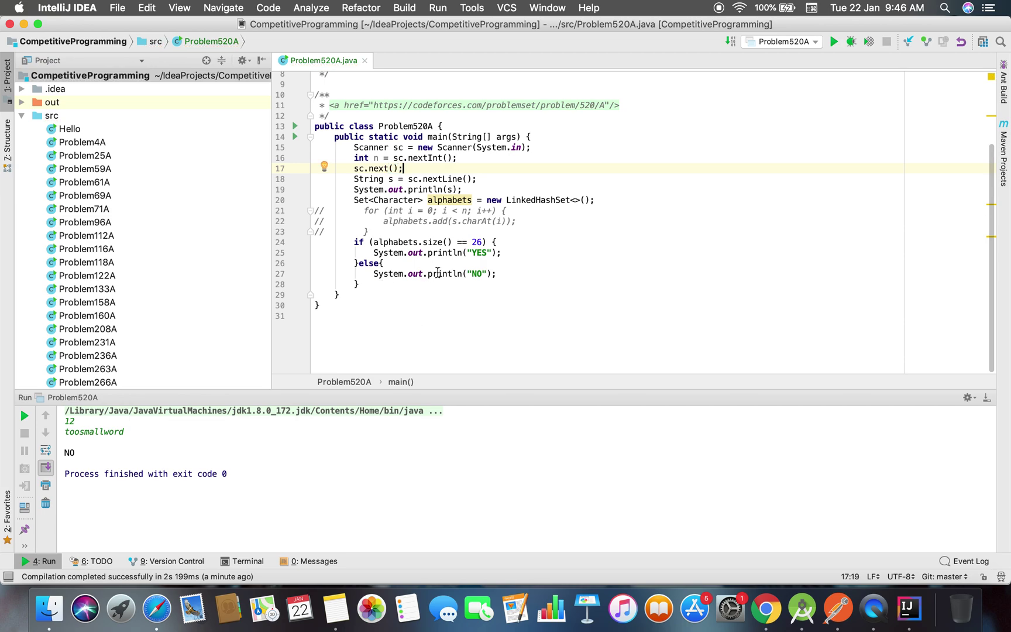
pyautogui.rightClick(438, 272)
# Run the Pangram program on the pasted test input, which prints NO
pyautogui.click(481, 414)
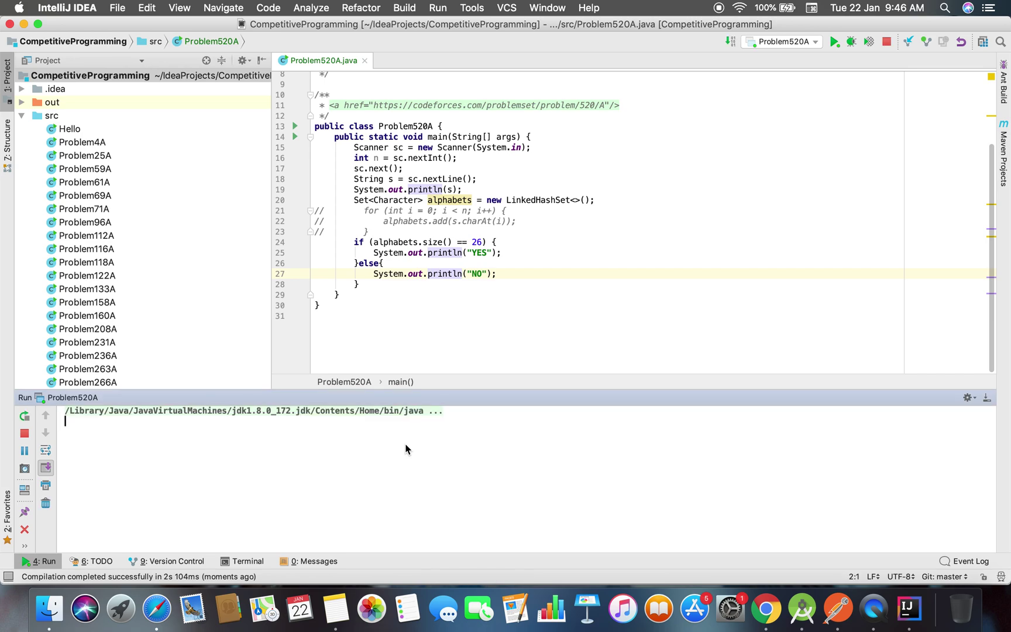
pyautogui.write('12 toosmallword')
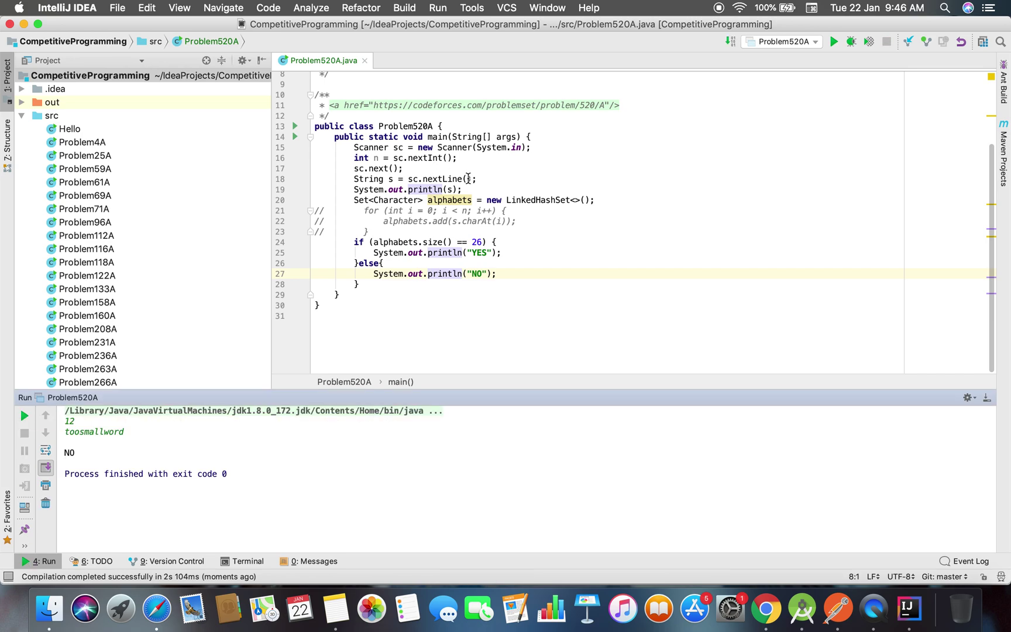
pyautogui.click(467, 178)
pyautogui.press('Up')
pyautogui.press('Up')
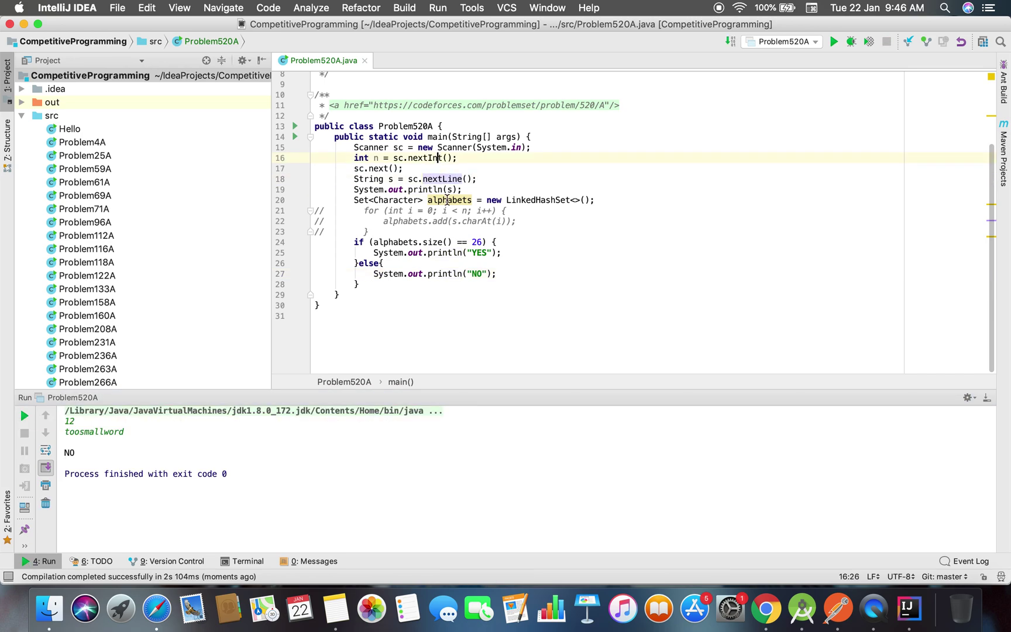
pyautogui.press('Down')
pyautogui.press('Home')
pyautogui.press('Down')
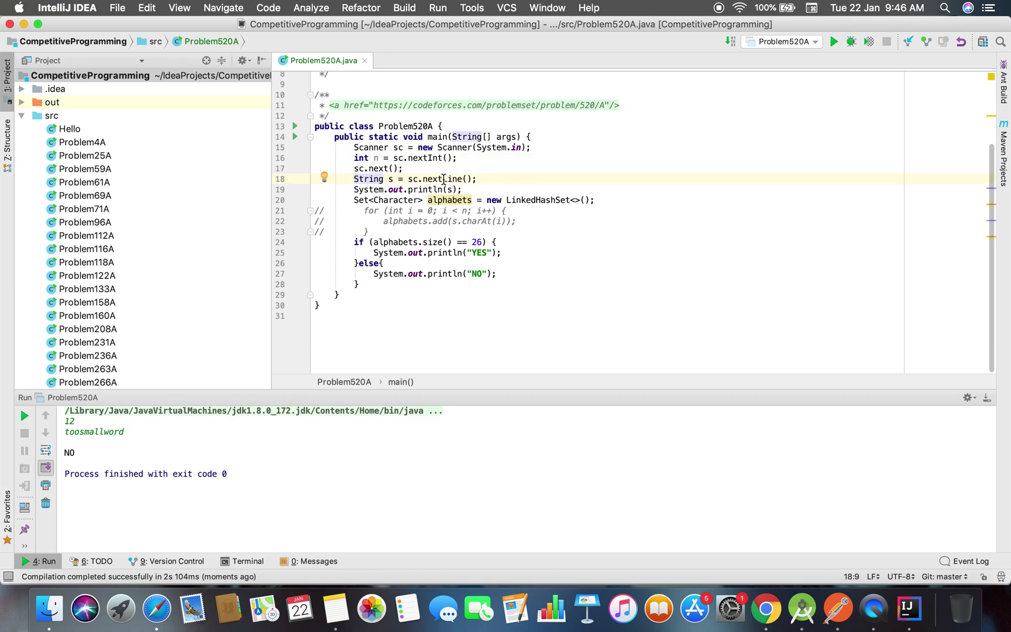
# Delete the broken sc = sc.next() statement, leaving line 17 blank
pyautogui.click(366, 159)
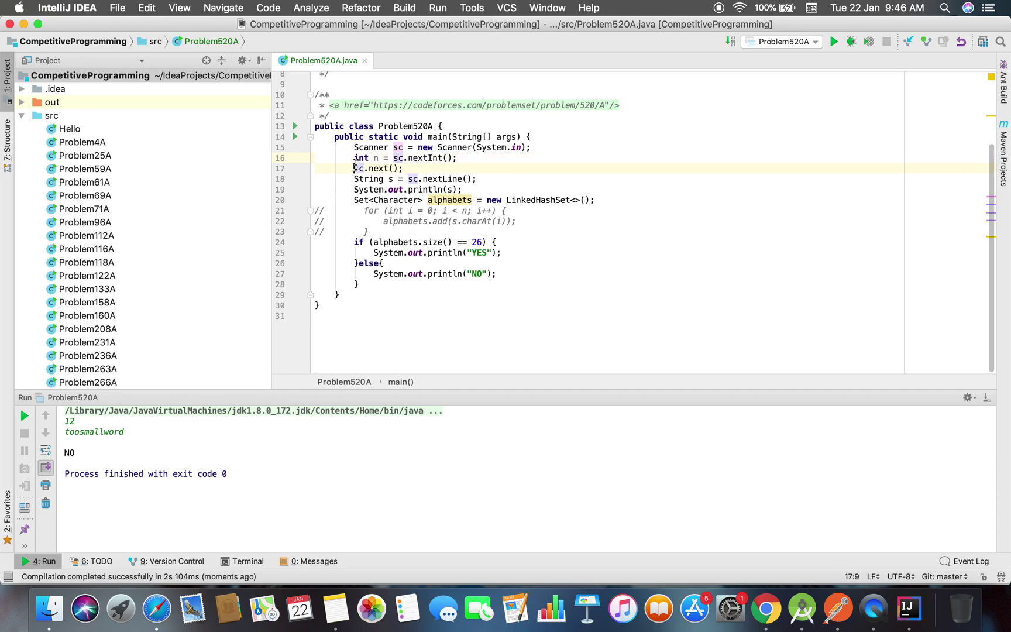
pyautogui.write('sc =')
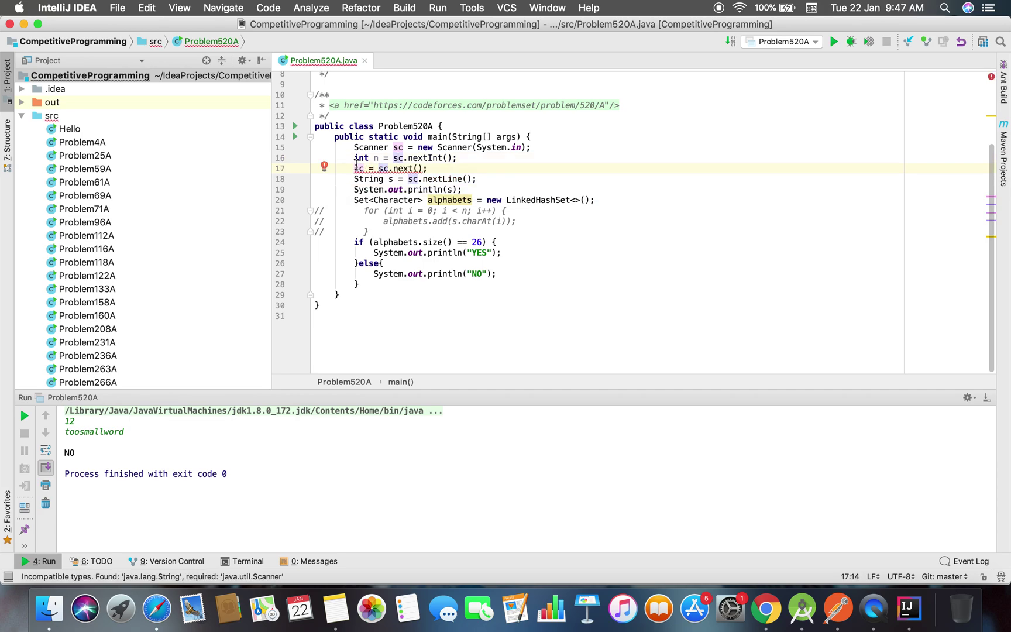
pyautogui.moveTo(427, 169); pyautogui.dragTo(351, 168)
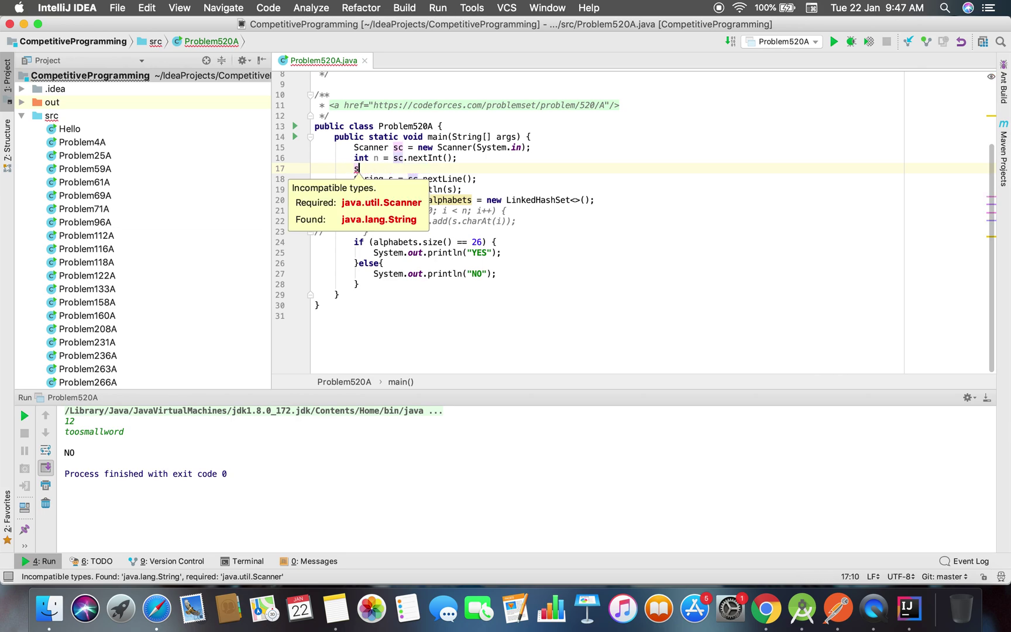
pyautogui.press('BackSpace')
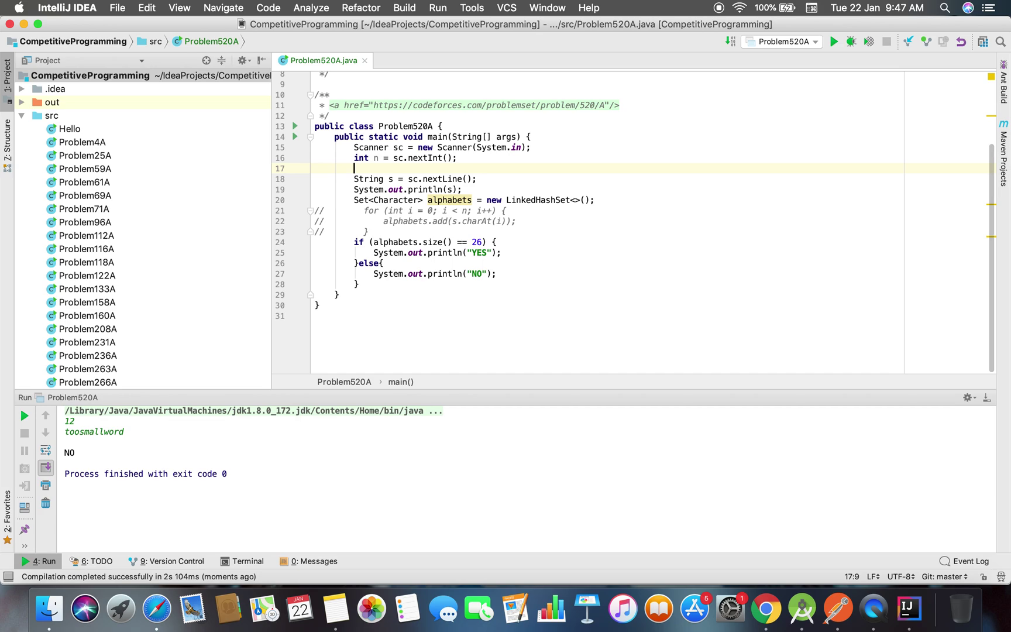
pyautogui.write('sc. ex')
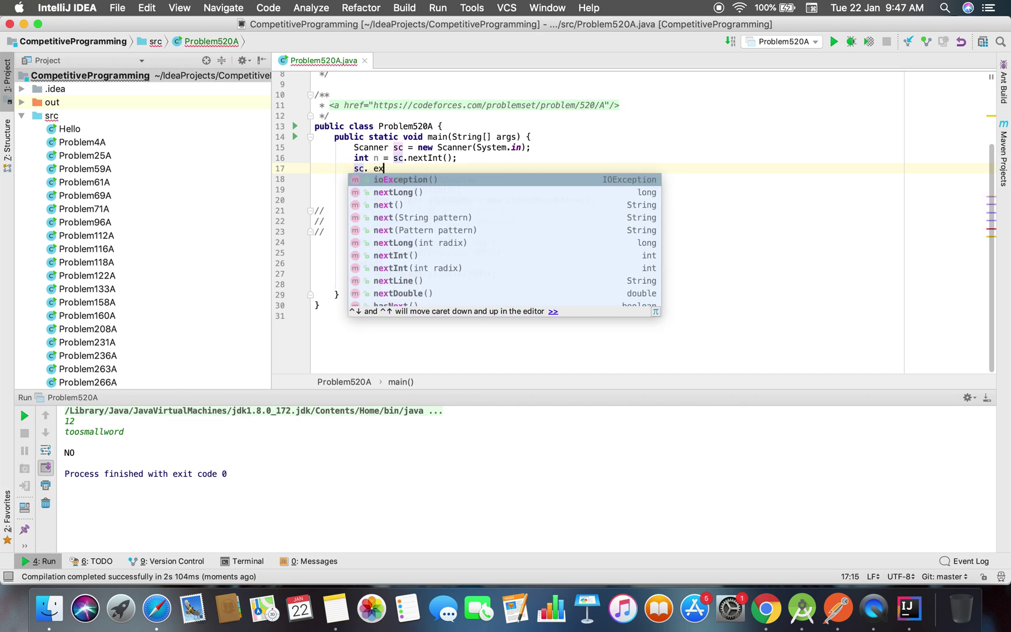
# Complete sc.nextLine(); on line 17 and rerun, echoing toosmallword before NO
pyautogui.press('Escape')
pyautogui.write('next')
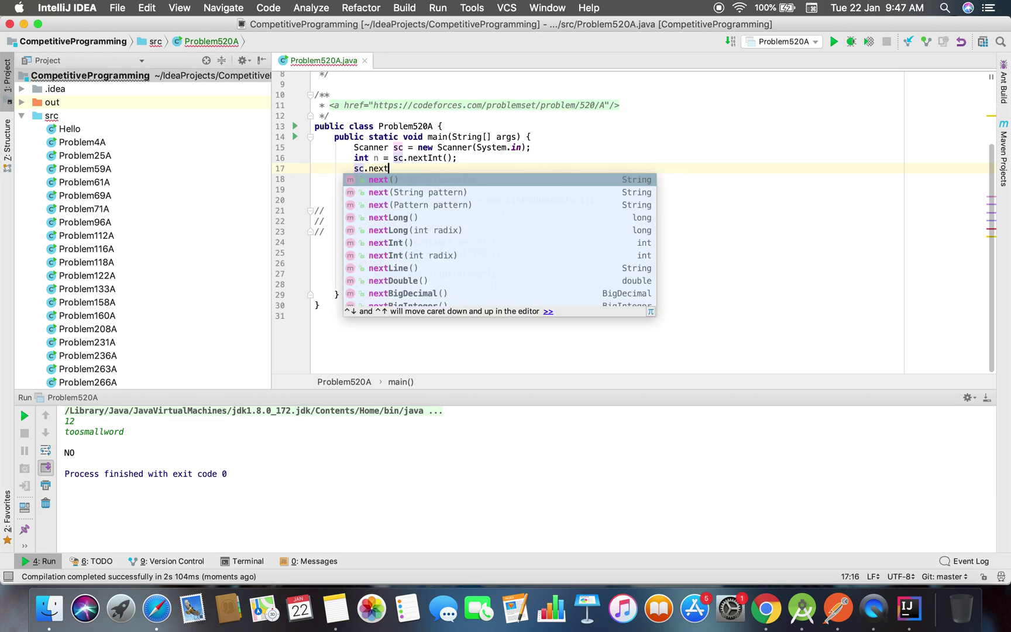
pyautogui.write('Li')
pyautogui.press('Return')
pyautogui.write(';')
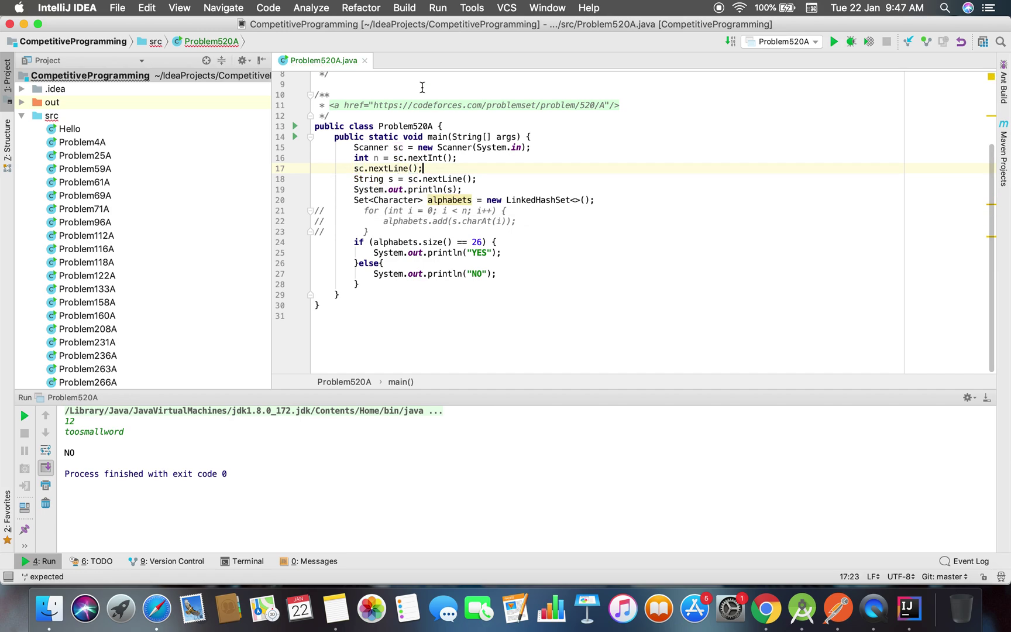
pyautogui.rightClick(551, 115)
pyautogui.click(602, 320)
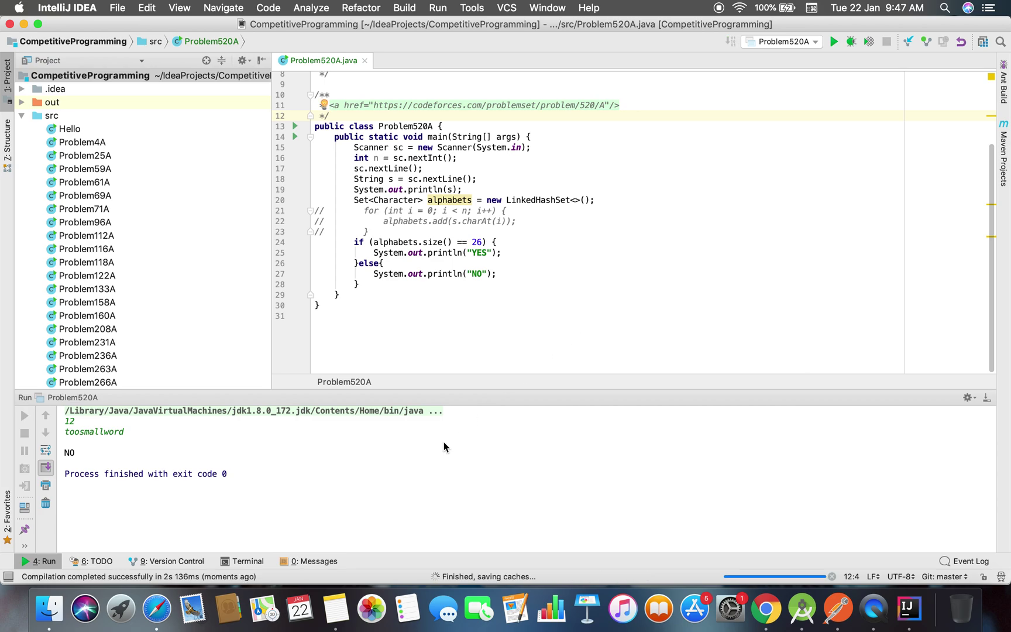
pyautogui.write('12')
pyautogui.press('Return')
pyautogui.write('toosmallword')
pyautogui.press('Return')
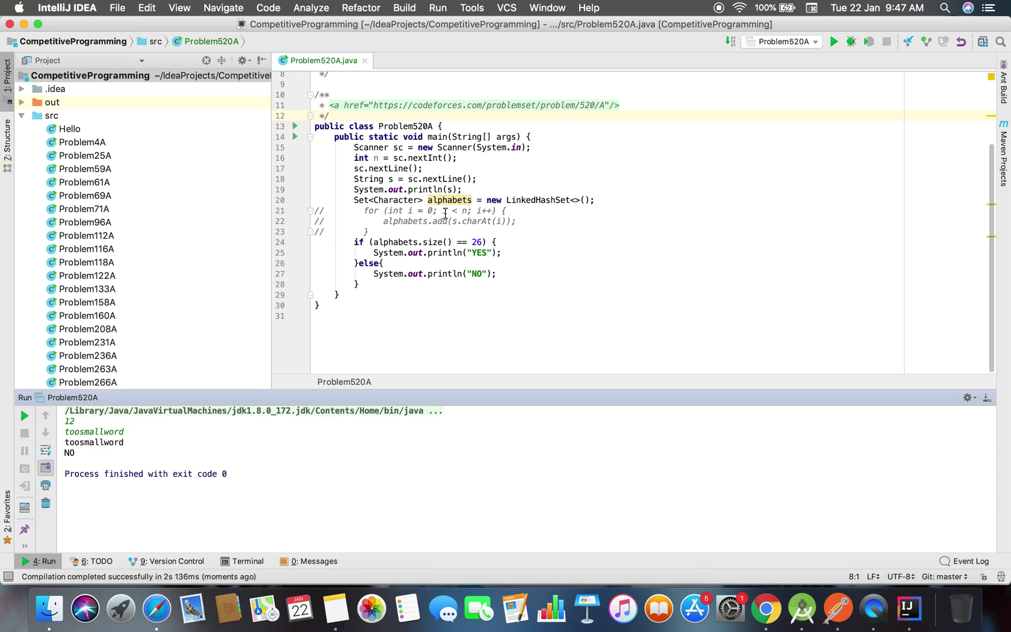
# Remove the debug print of s and uncomment the loop adding letters to alphabets
pyautogui.click(466, 189)
pyautogui.press('super+BackSpace')
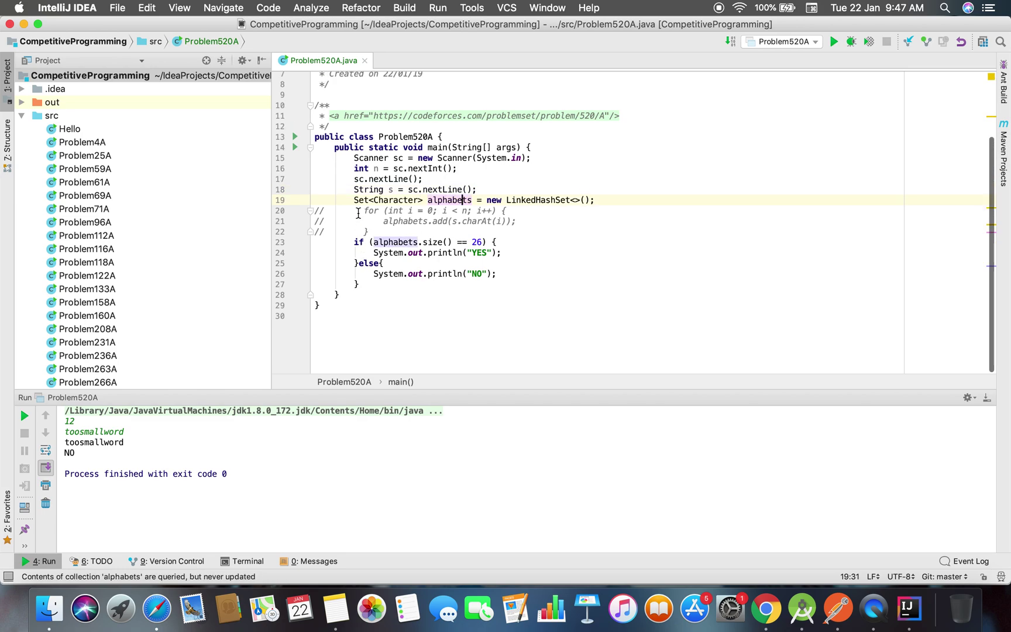
pyautogui.moveTo(360, 210); pyautogui.dragTo(371, 230)
pyautogui.press('super+slash')
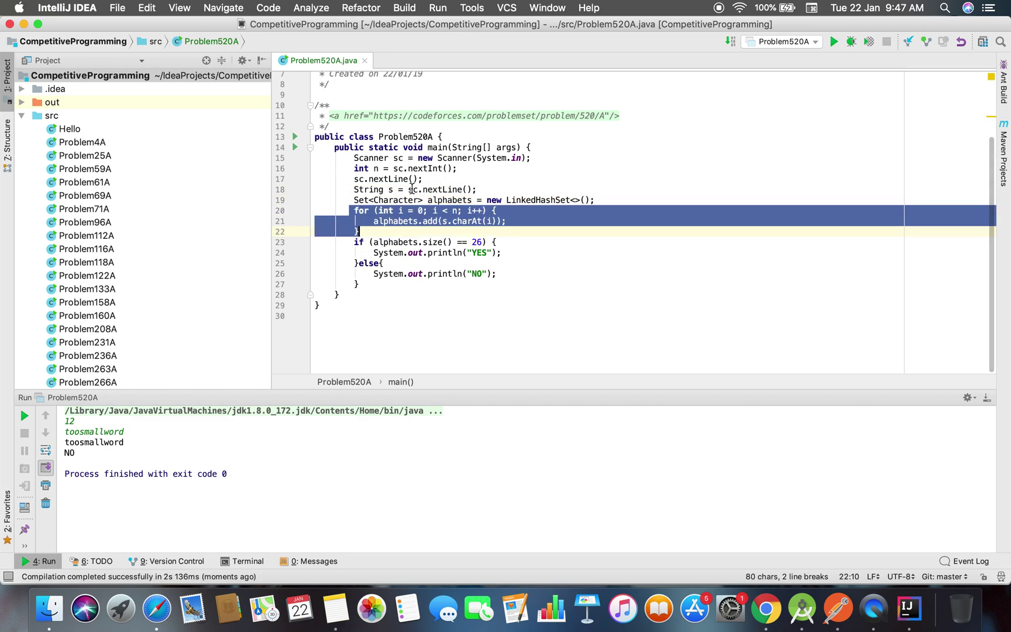
pyautogui.click(419, 190)
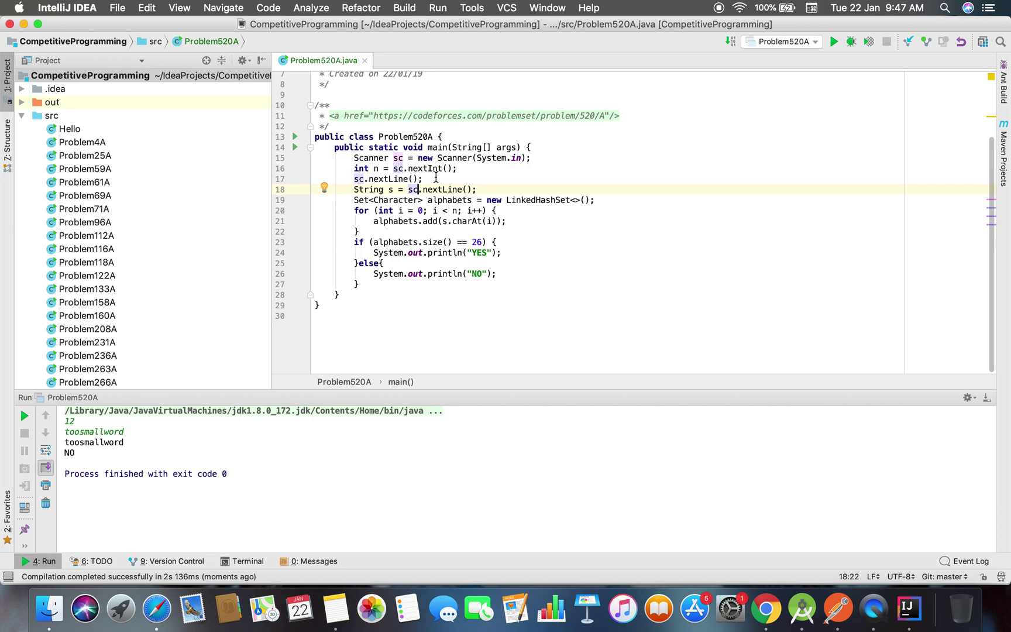
# Review the nextLine calls on lines 17-18 against the echoed toosmallword output
pyautogui.click(408, 190)
pyautogui.moveTo(407, 191); pyautogui.dragTo(478, 191)
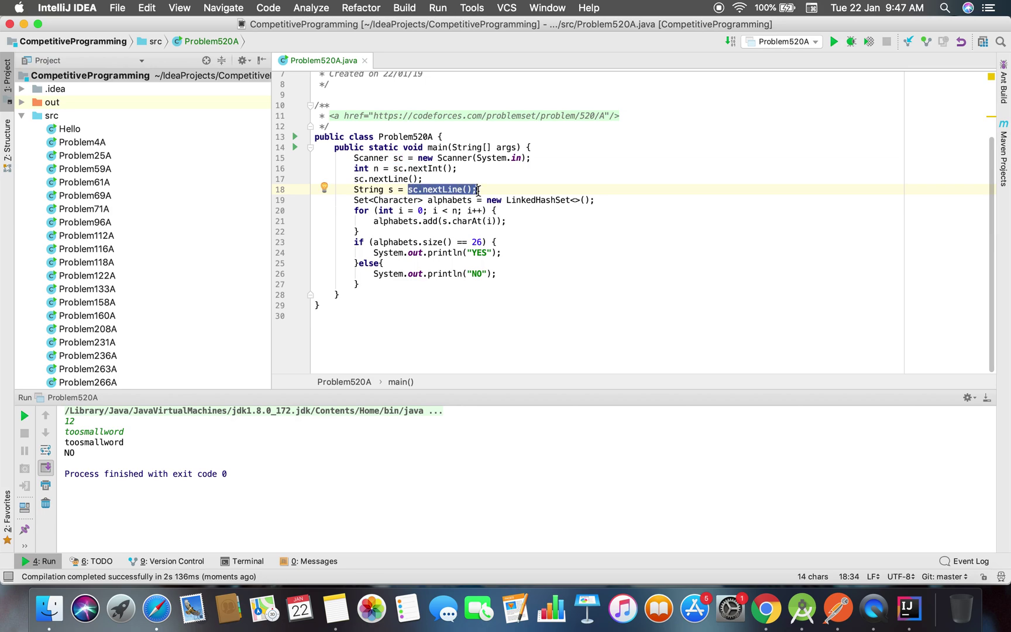
pyautogui.click(131, 431)
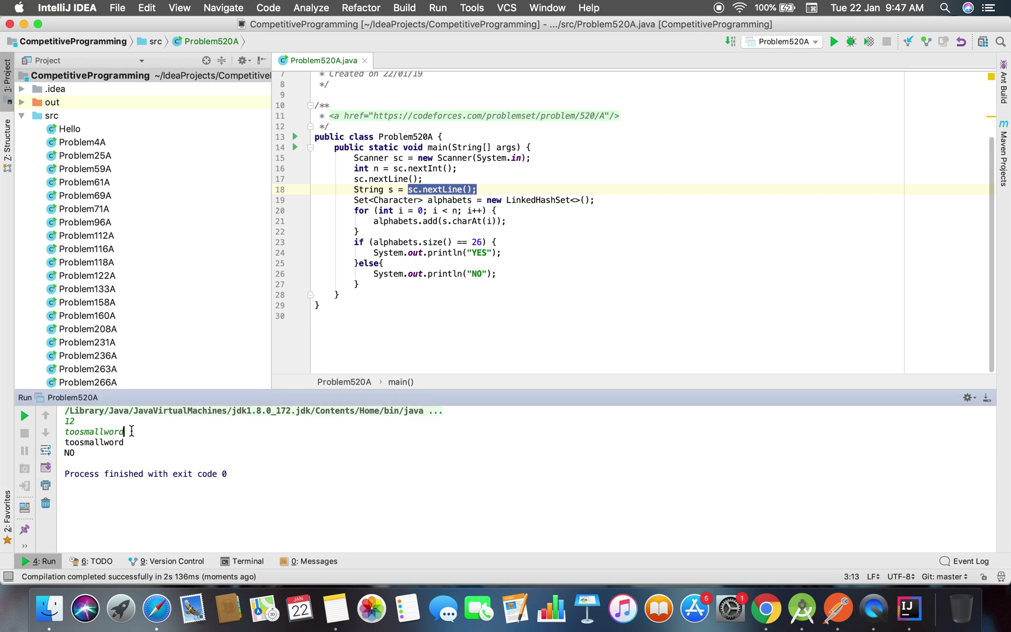
pyautogui.moveTo(131, 432); pyautogui.dragTo(65, 431)
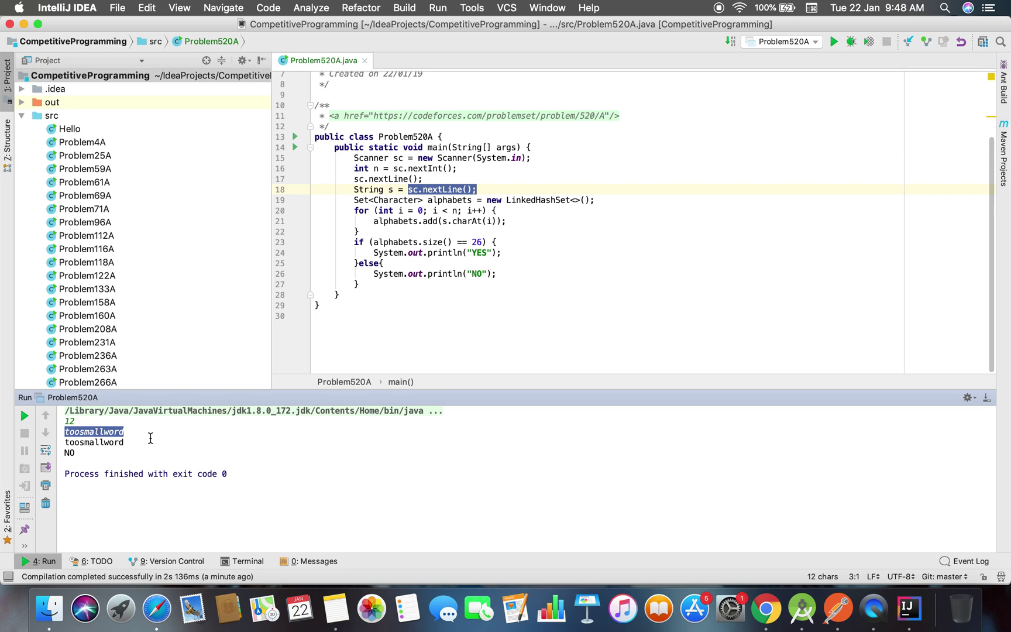
pyautogui.moveTo(474, 179); pyautogui.dragTo(388, 189)
pyautogui.click(531, 158)
pyautogui.rightClick(531, 158)
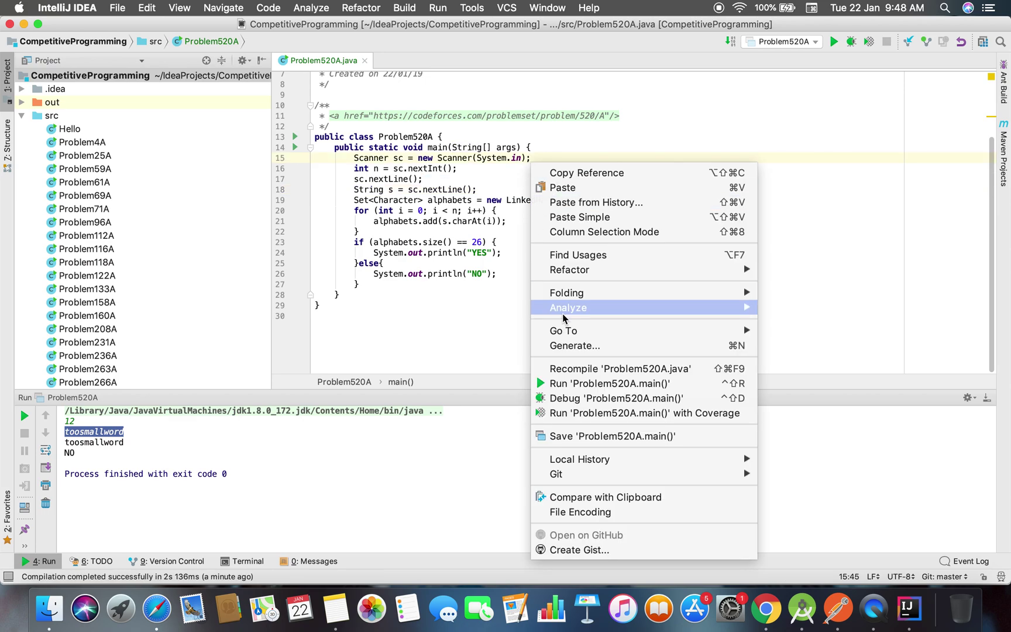
pyautogui.moveTo(423, 180); pyautogui.dragTo(353, 183)
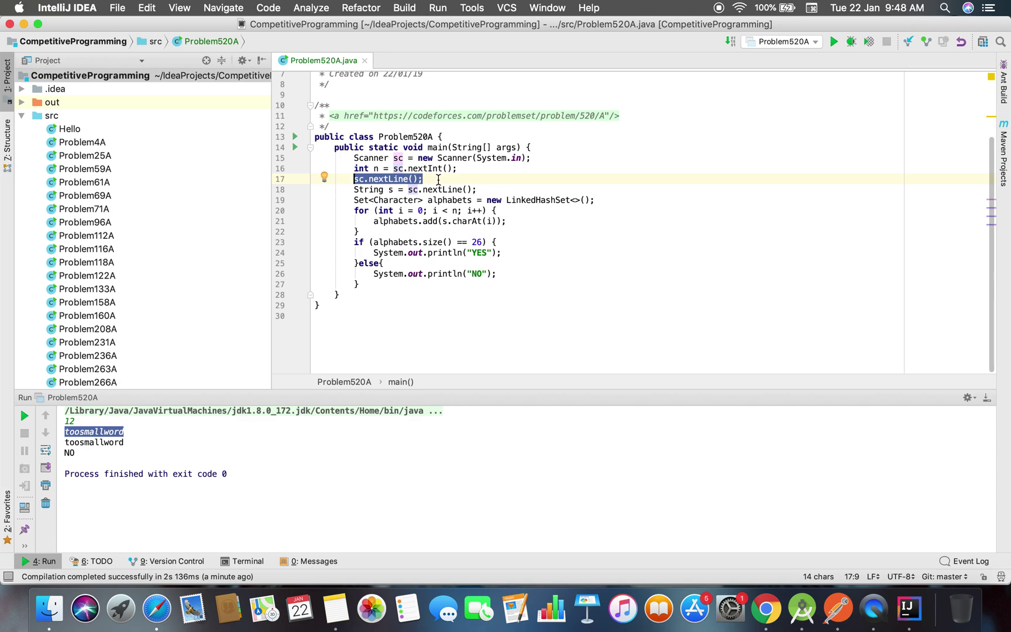
pyautogui.moveTo(477, 190); pyautogui.dragTo(404, 191)
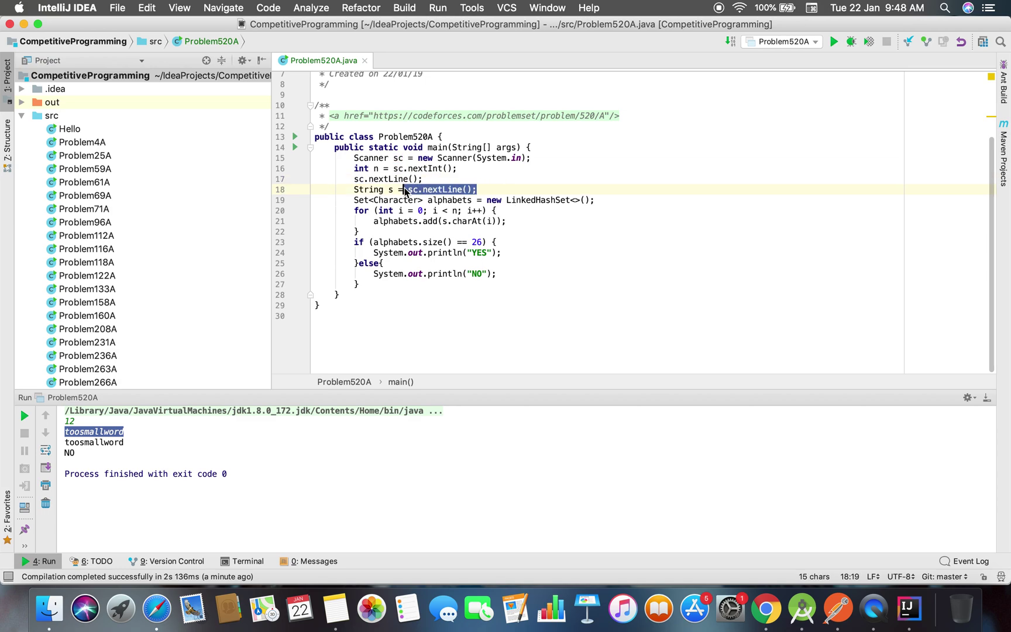
# Run the solution on the first sample, 12 and toosmallword, which prints NO
pyautogui.rightClick(468, 169)
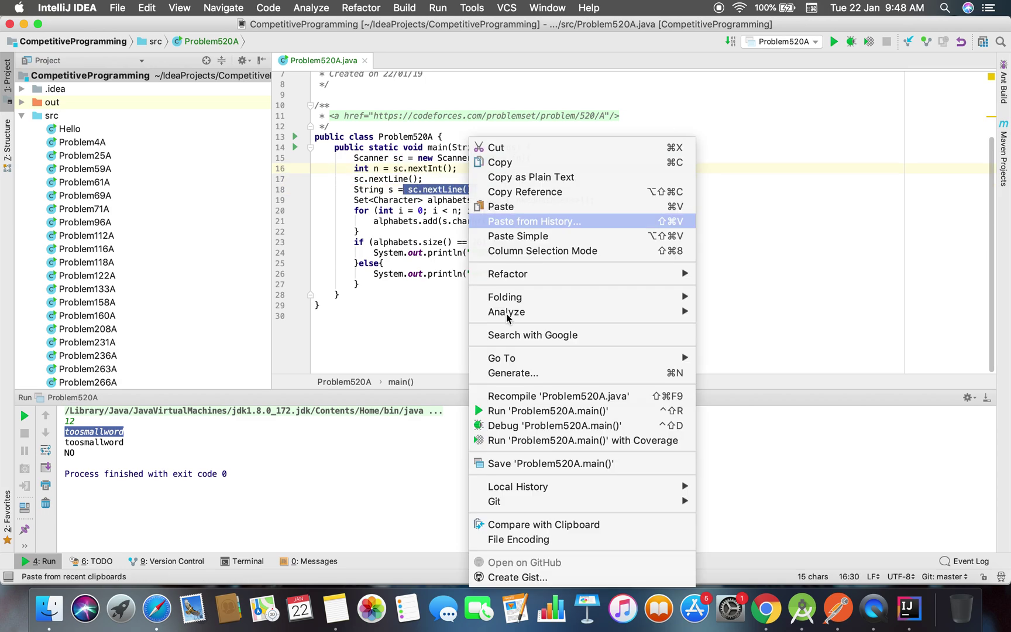
pyautogui.click(513, 411)
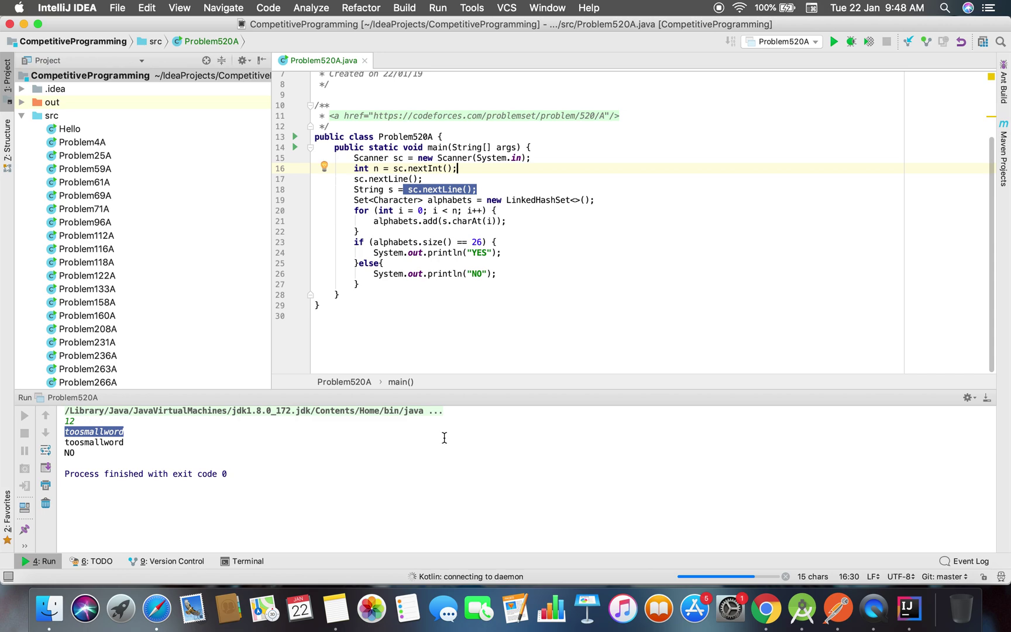
pyautogui.press('super+v')
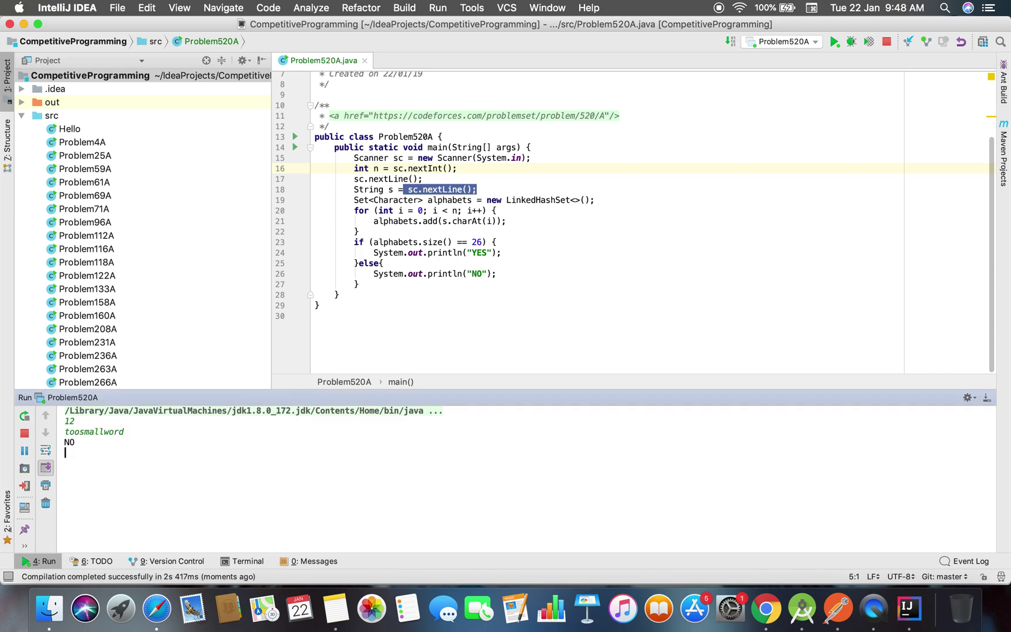
pyautogui.hotkey('ctrl', 'Left')
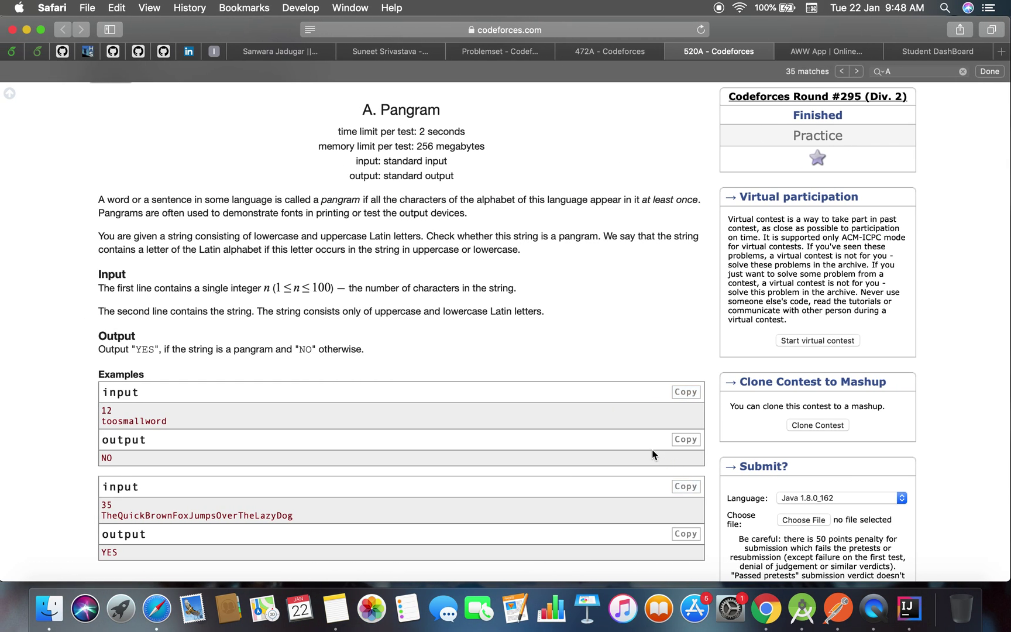
pyautogui.hotkey('ctrl', 'Right')
# Run on the second sample, 35 and TheQuickBrownFoxJumpsOverTheLazyDog, which prints NO
pyautogui.rightClick(533, 345)
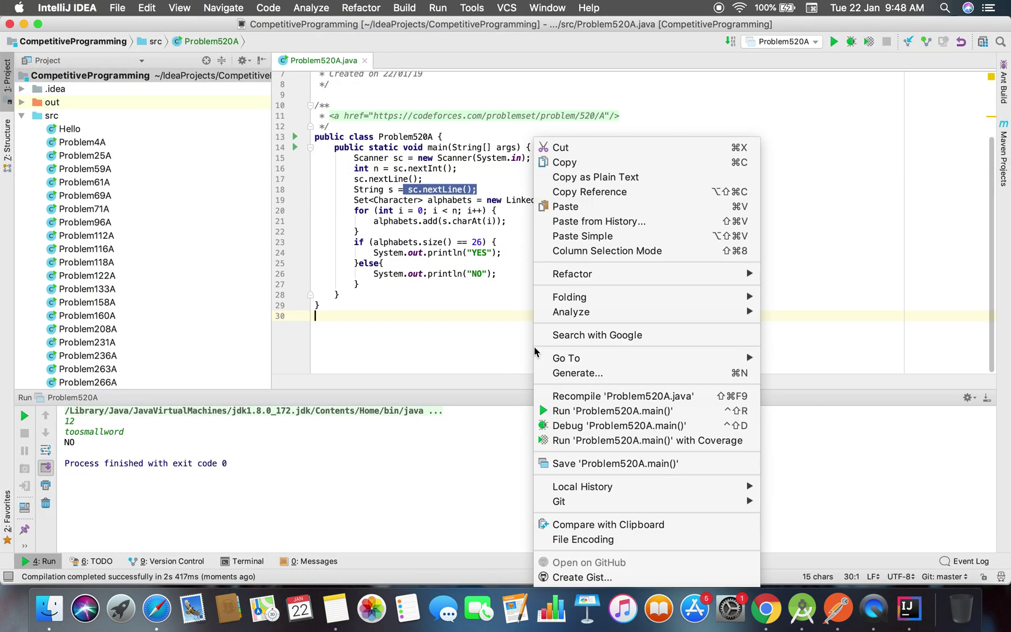
pyautogui.click(576, 410)
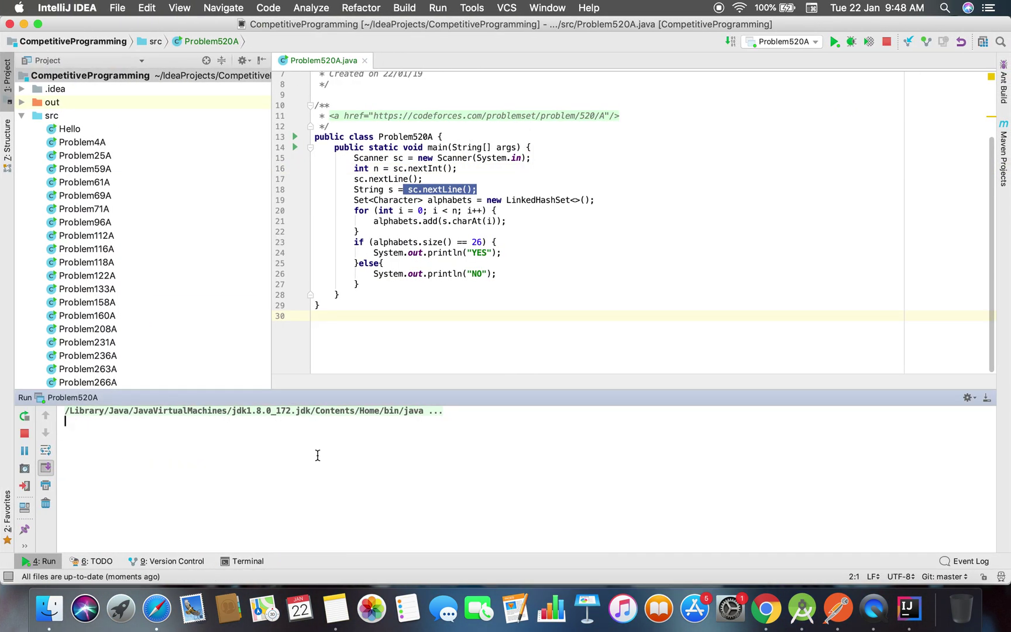
pyautogui.press('super+v')
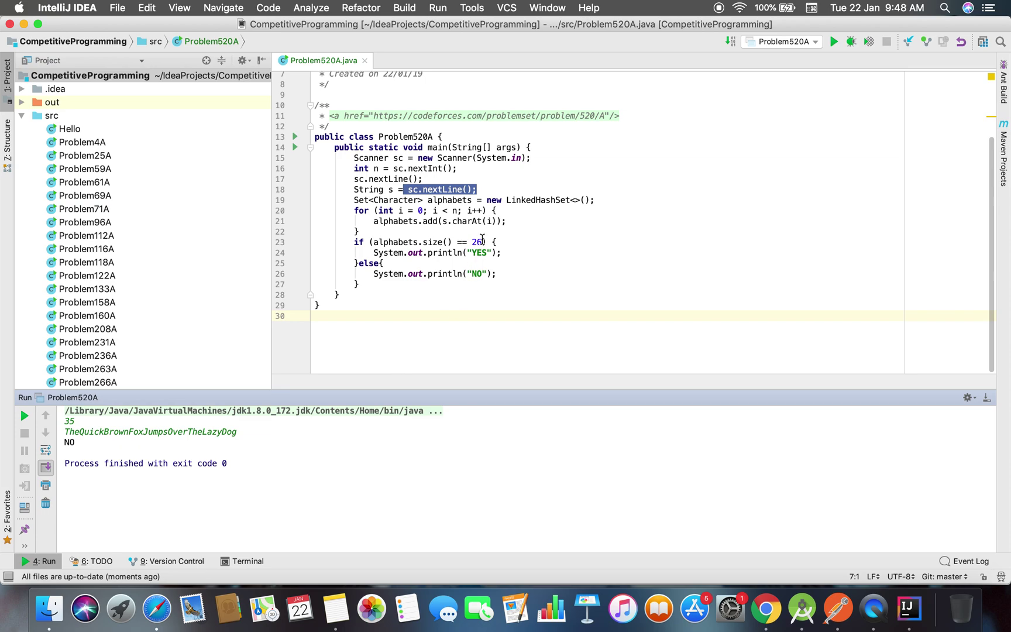
# Retype the digit in the line-23 size check, keeping the comparison at 26
pyautogui.click(447, 210)
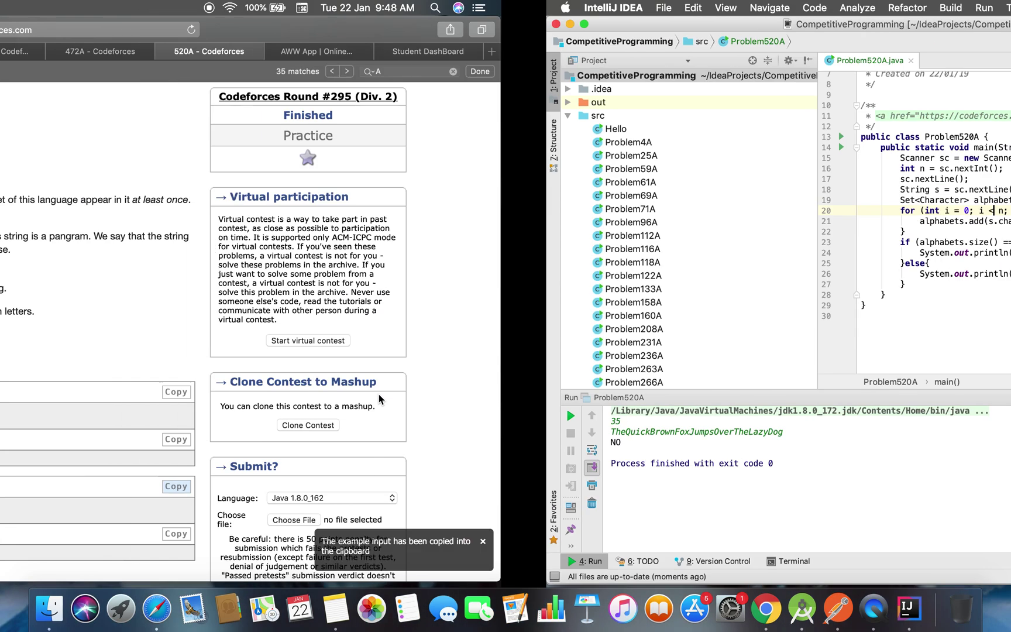
pyautogui.hotkey('ctrl', 'Left')
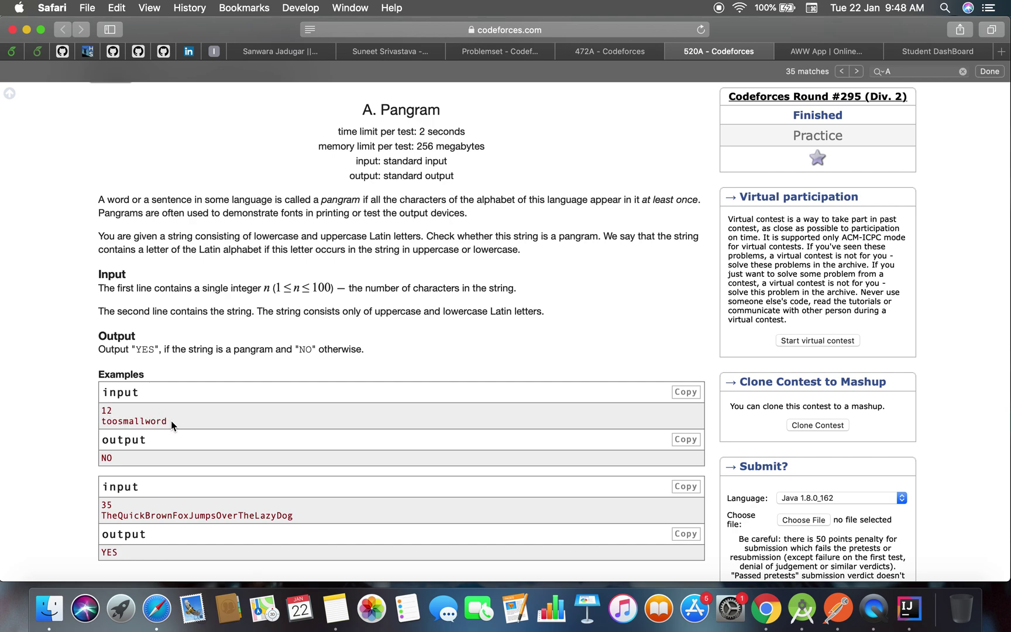
pyautogui.hotkey('ctrl', 'Right')
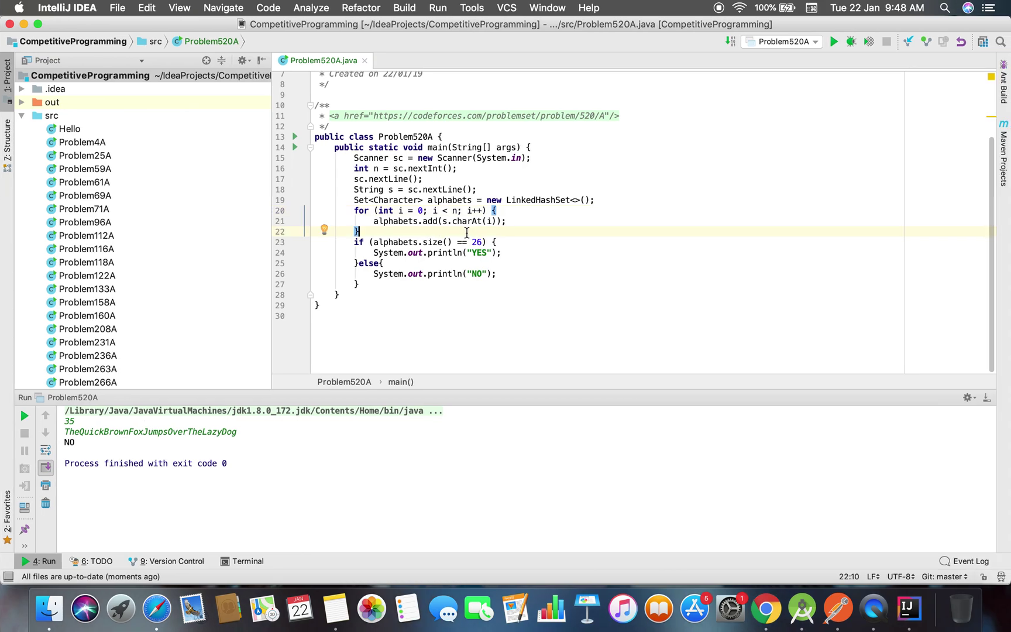
pyautogui.click(456, 242)
pyautogui.press('BackSpace')
pyautogui.write('6')
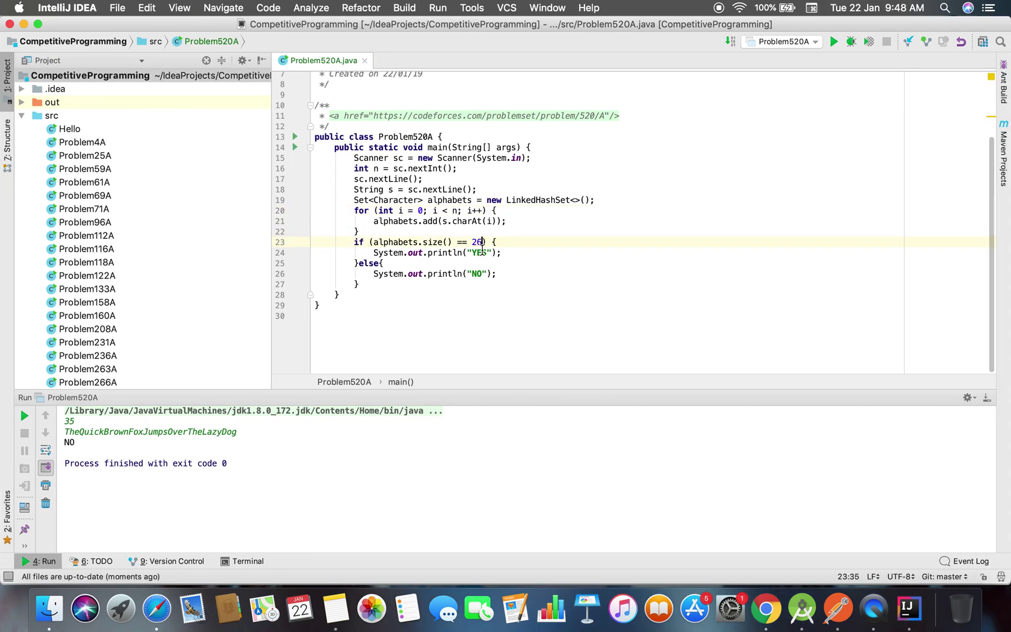
# Return to the Codeforces Pangram page in Safari and start a new tab for a search
pyautogui.hotkey('ctrl', 'Left')
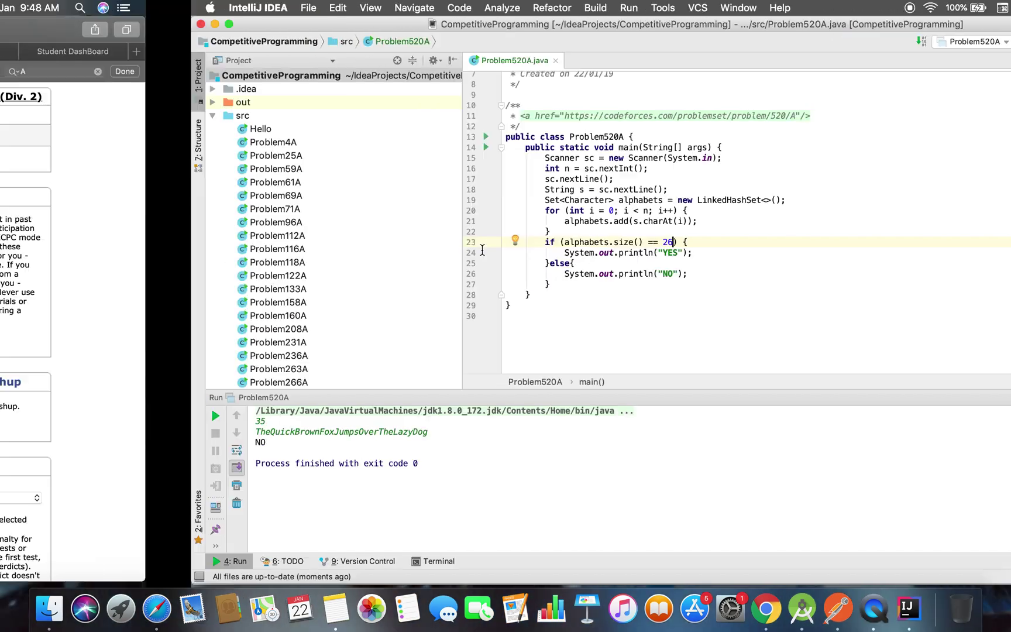
pyautogui.hotkey('ctrl', 'Right')
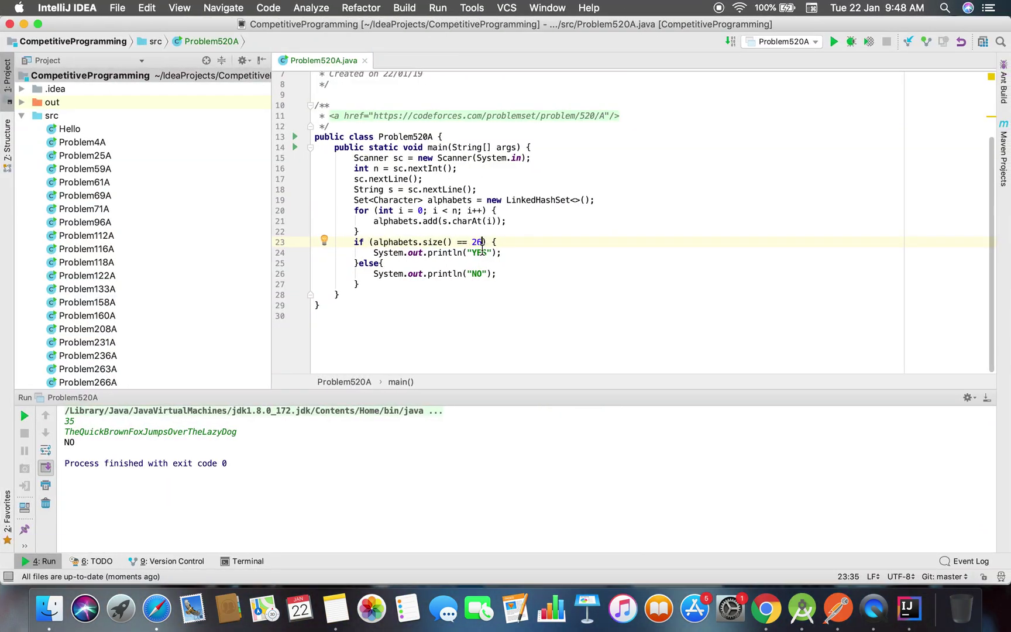
pyautogui.hotkey('ctrl', 'Left')
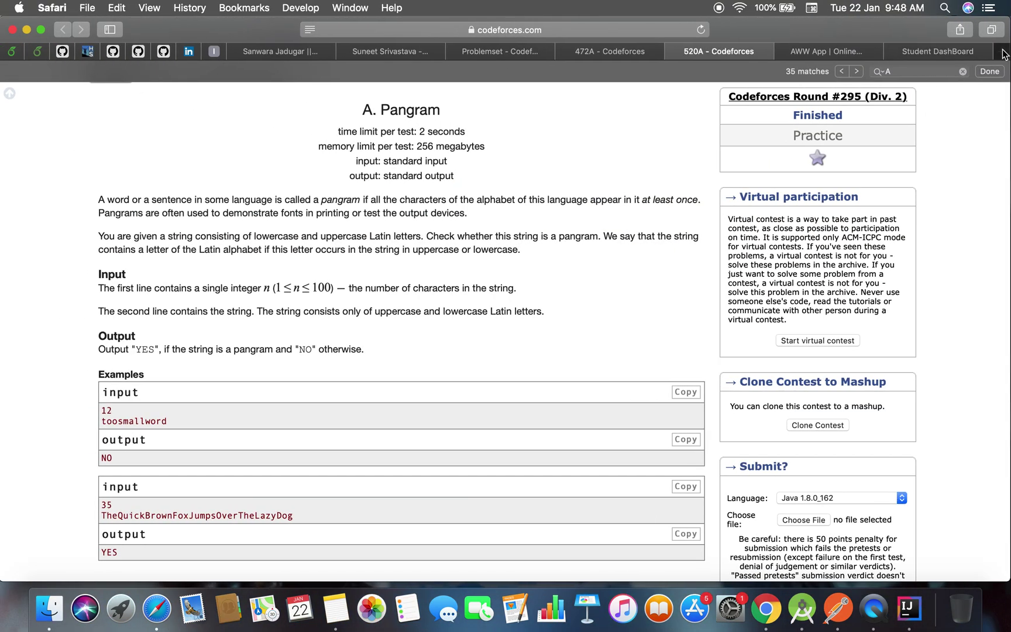
pyautogui.click(1003, 54)
pyautogui.write('total number opf')
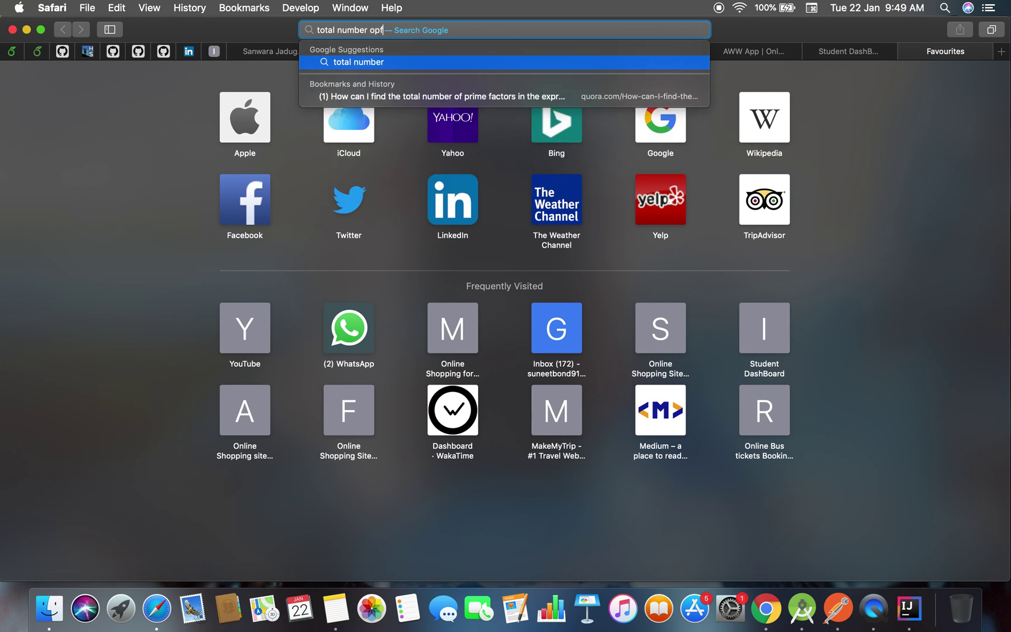
# Search for 'total number of characters in english'
pyautogui.press('BackSpace')
pyautogui.press('BackSpace')
pyautogui.write('f character')
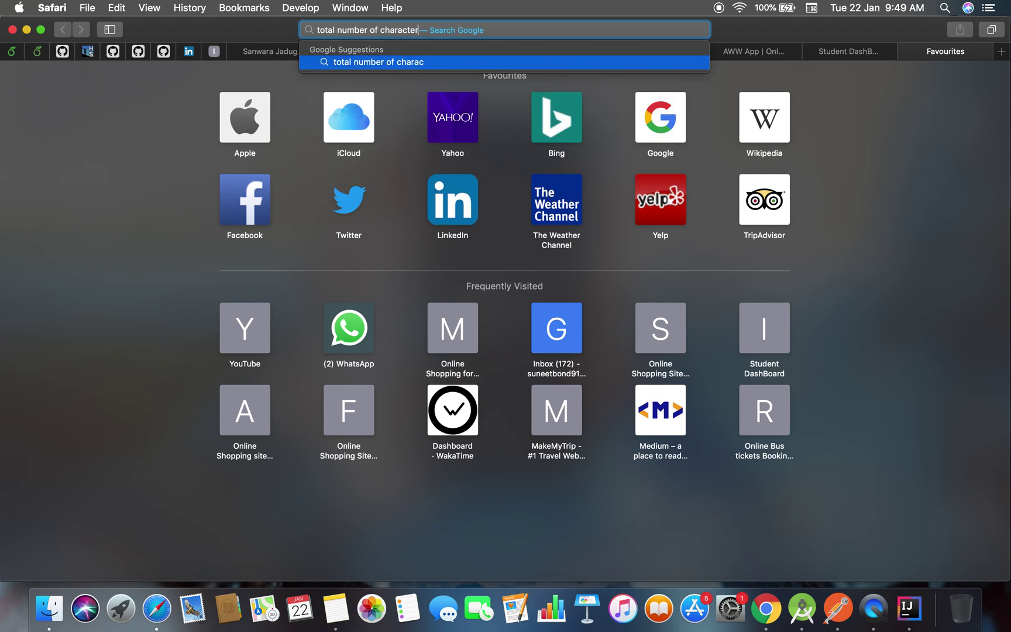
pyautogui.write('s inn')
pyautogui.press('BackSpace')
pyautogui.press('BackSpace')
pyautogui.write('english')
pyautogui.press('Return')
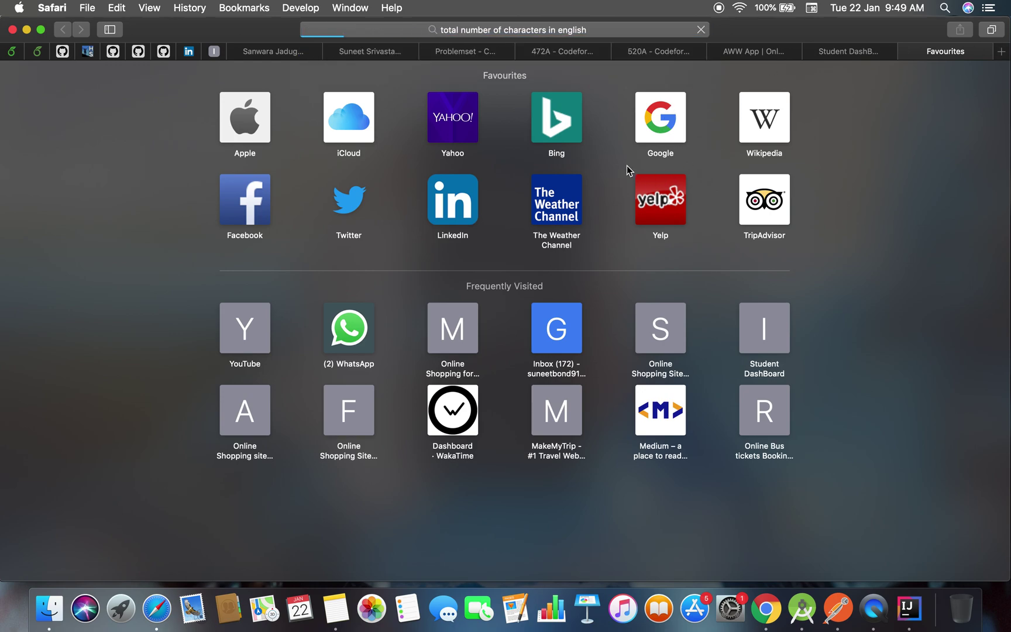
# Check the network login window via Mission Control and switch Wi-Fi to the 127.0.0.1 network
pyautogui.hotkey('ctrl', 'Up')
pyautogui.click(89, 61)
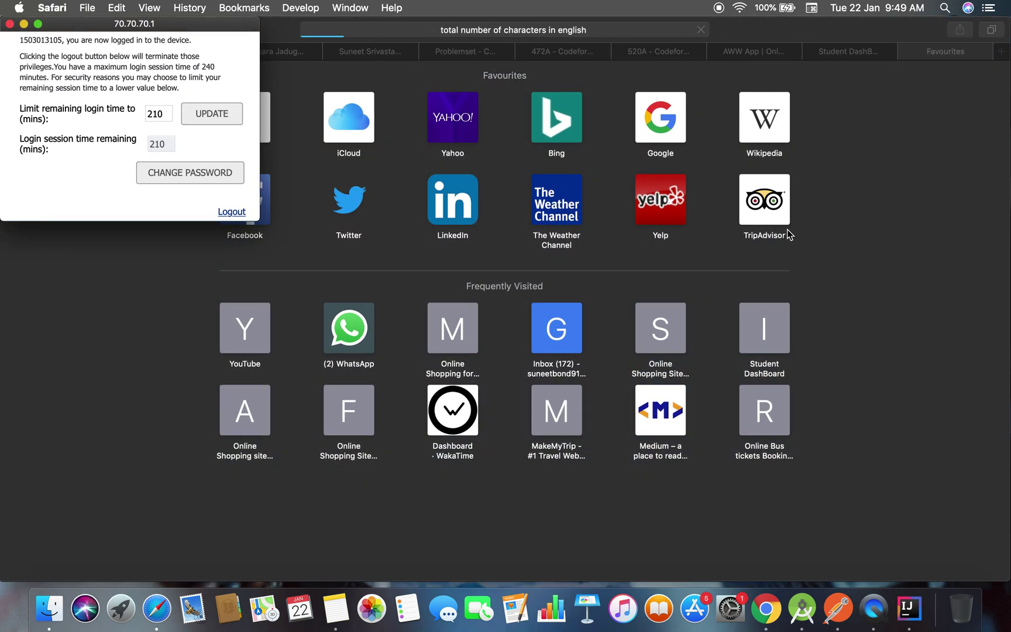
pyautogui.click(818, 232)
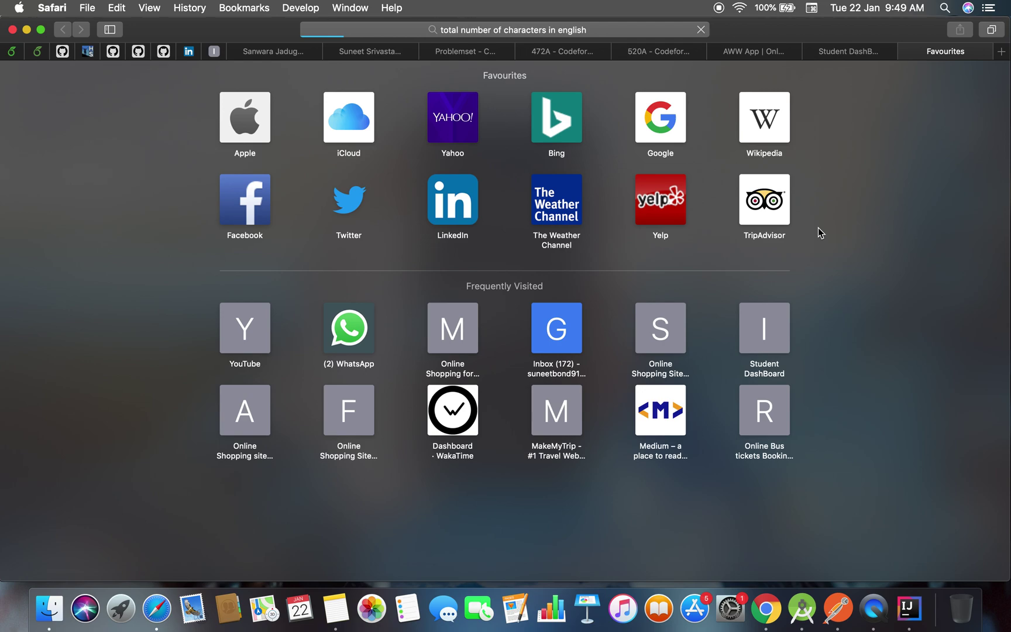
pyautogui.hotkey('ctrl', 'Up')
pyautogui.press('Escape')
pyautogui.hotkey('ctrl', 'Up')
pyautogui.click(158, 119)
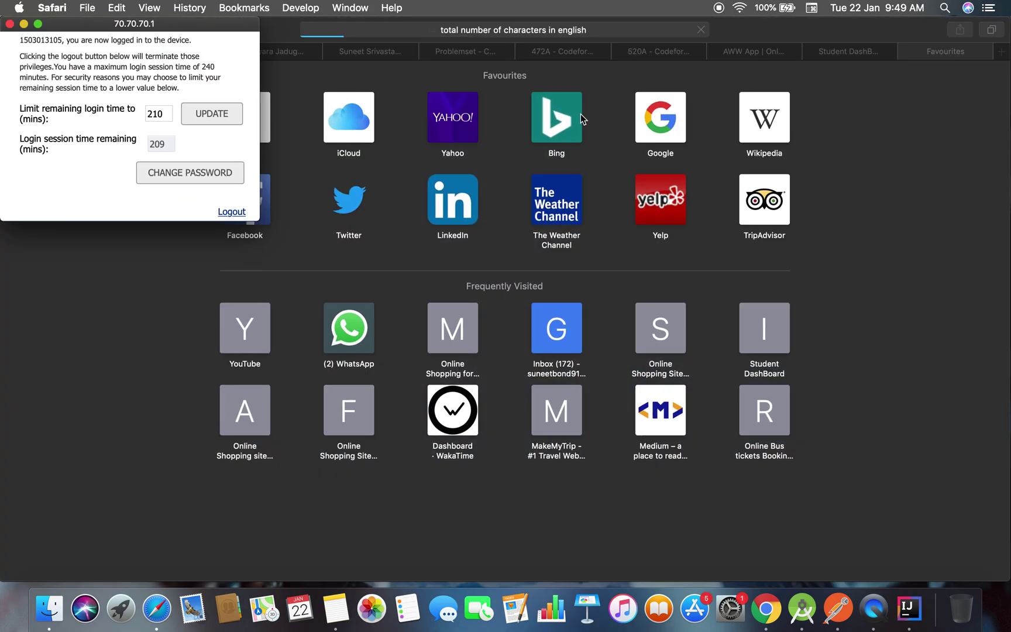
pyautogui.click(894, 321)
pyautogui.click(738, 9)
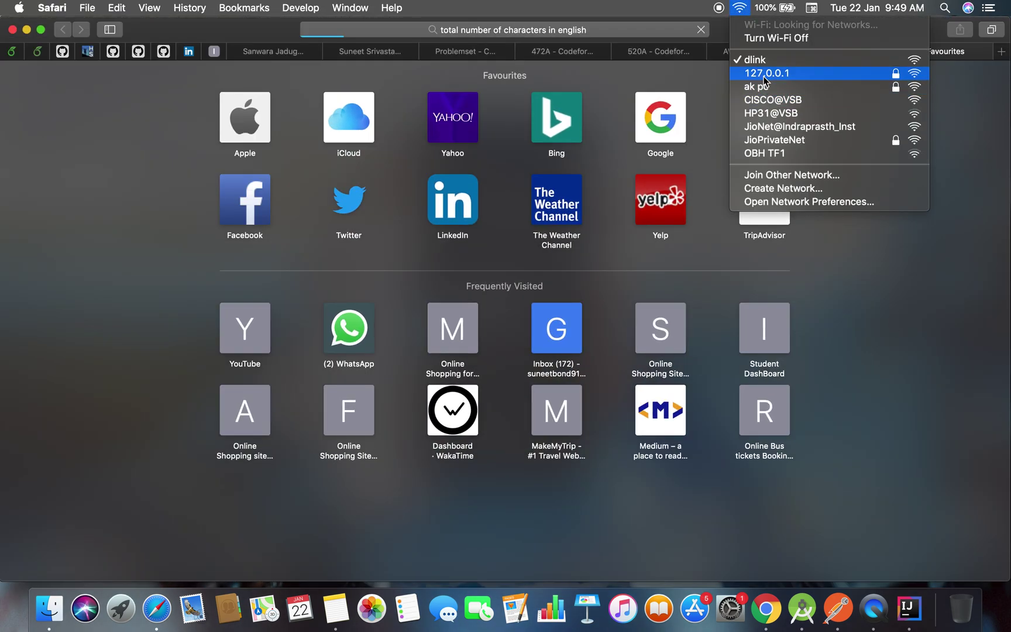
pyautogui.click(763, 74)
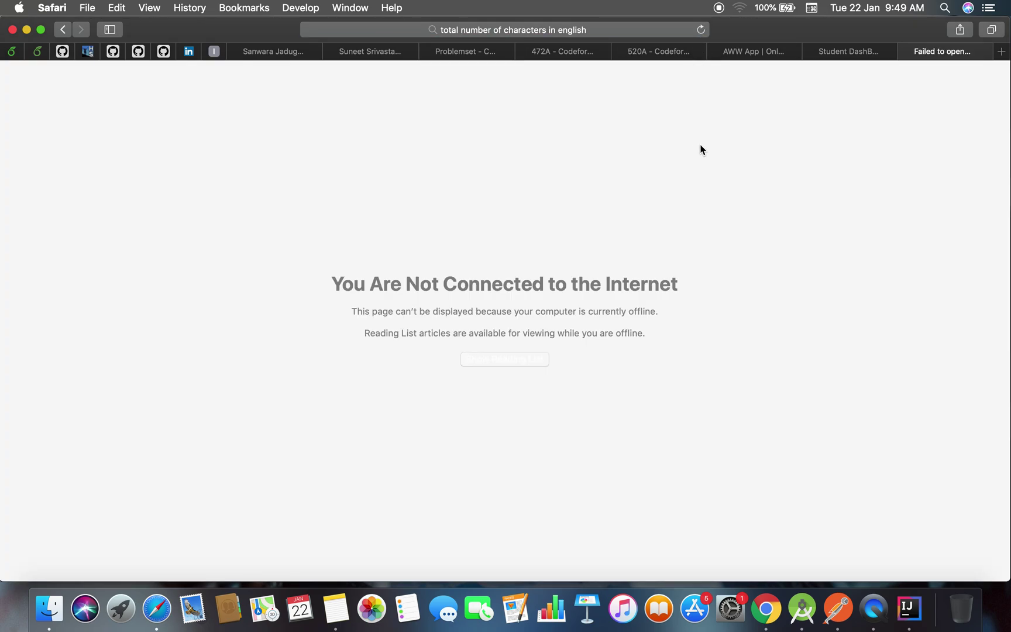
# Add a line printing the alphabets set size above the size check
pyautogui.press('super+Tab')
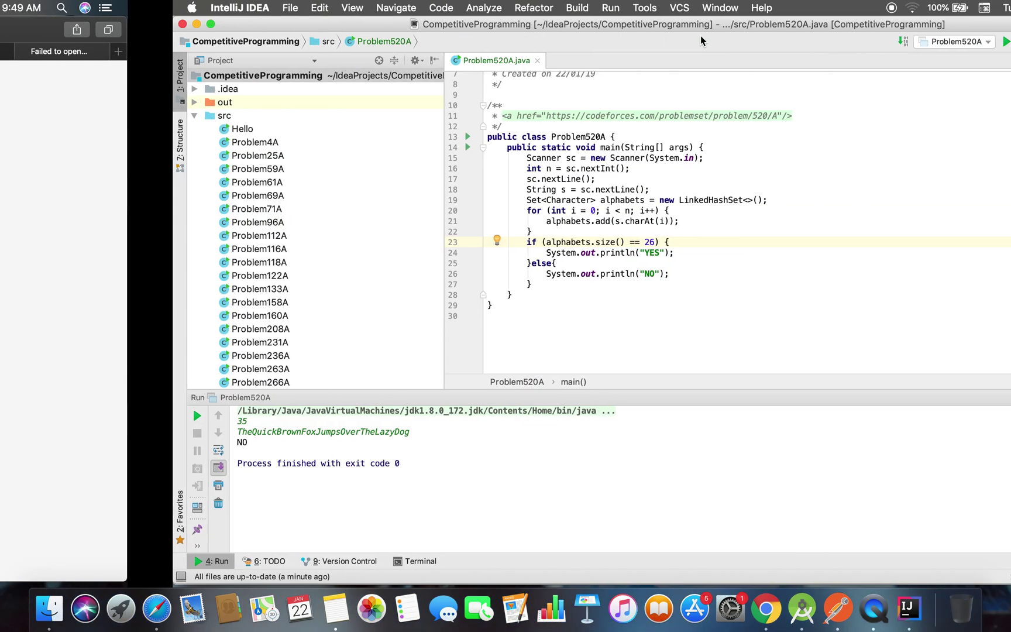
pyautogui.click(485, 235)
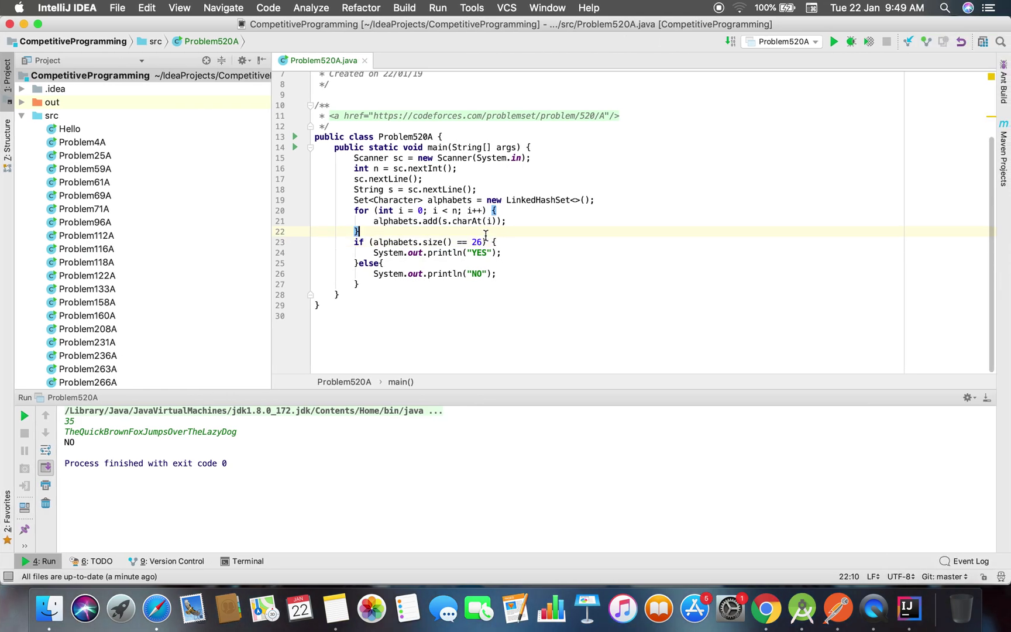
pyautogui.press('Return')
pyautogui.write('sout')
pyautogui.press('Tab')
pyautogui.write('"')
pyautogui.press('BackSpace')
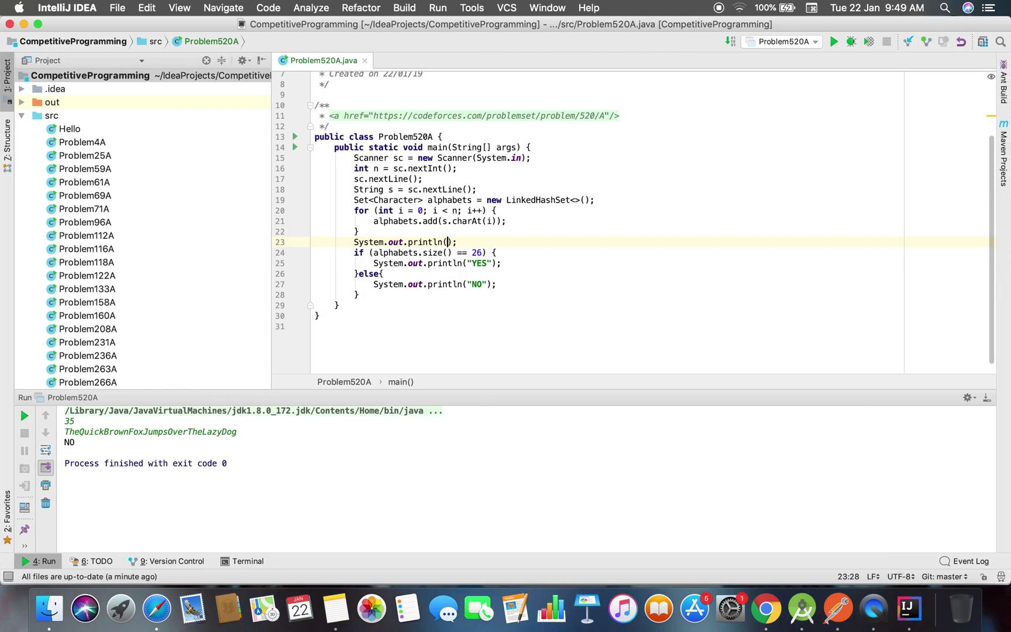
pyautogui.write('alphabets.')
pyautogui.write('size()')
# Copy the second example input from the 520A Codeforces tab and feed it to the program, printing 27 then NO
pyautogui.rightClick(576, 256)
pyautogui.click(605, 411)
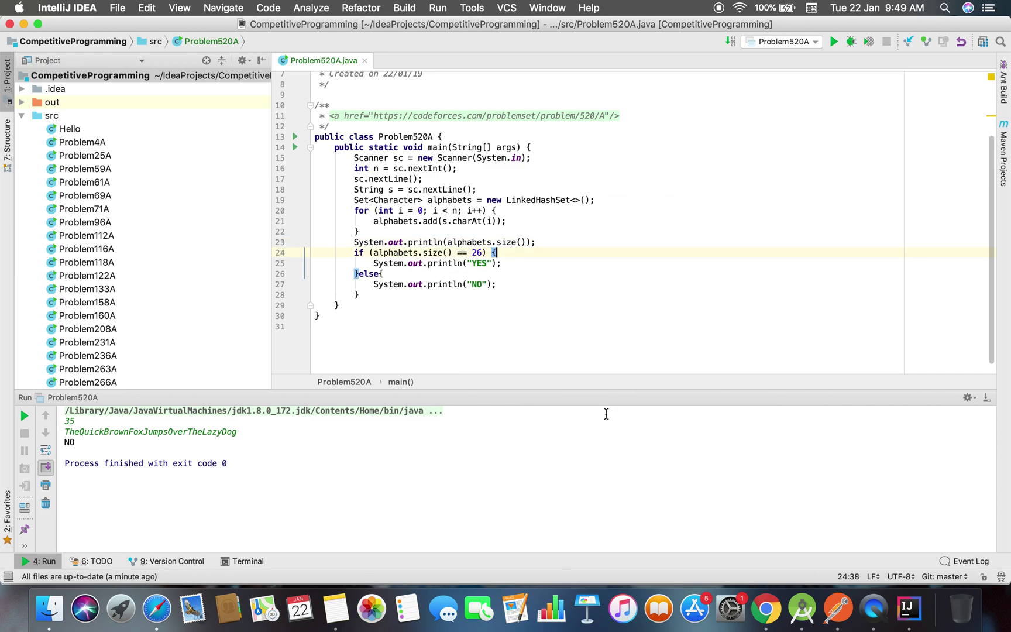
pyautogui.press('super+Tab')
pyautogui.click(752, 54)
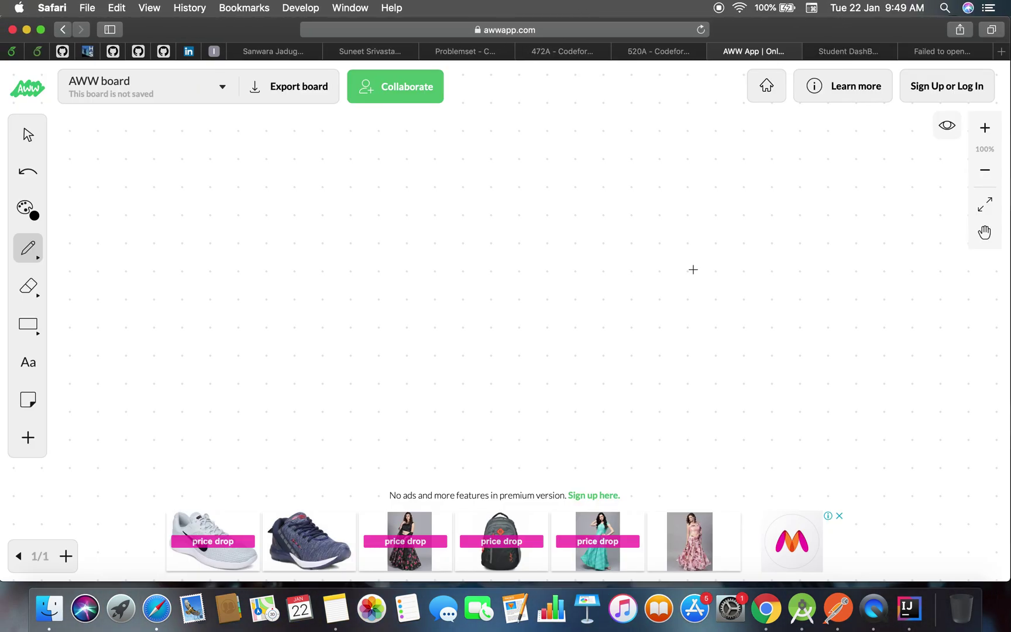
pyautogui.click(866, 52)
pyautogui.click(689, 46)
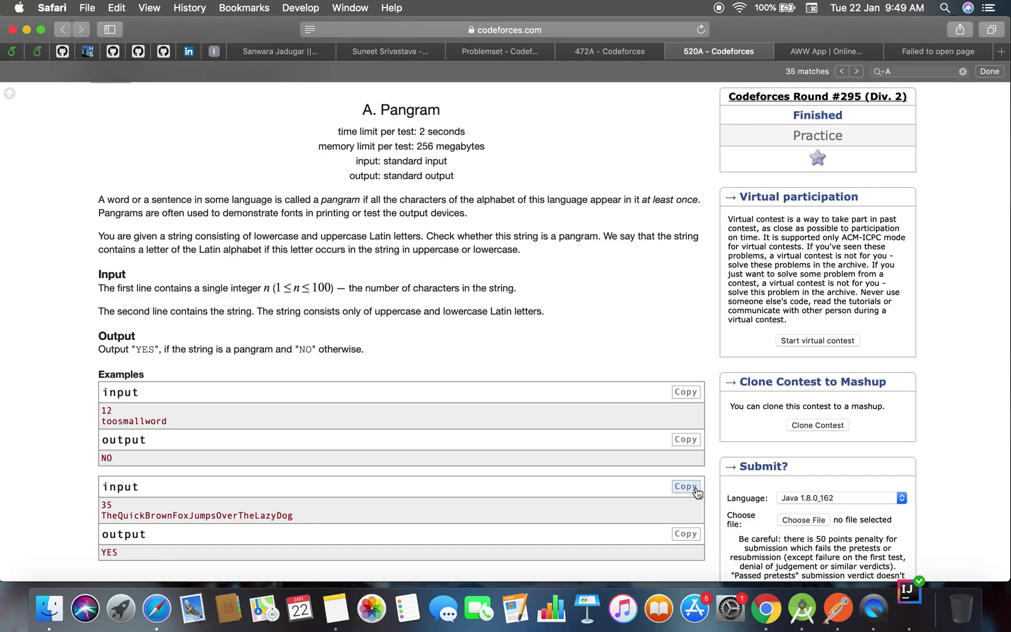
pyautogui.click(685, 487)
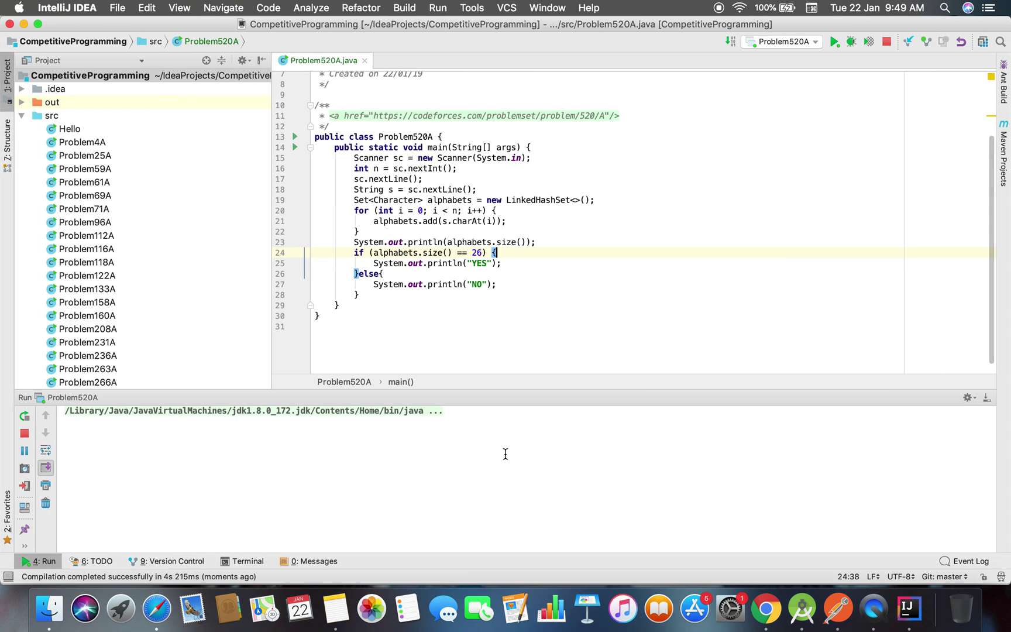
pyautogui.press('super+v')
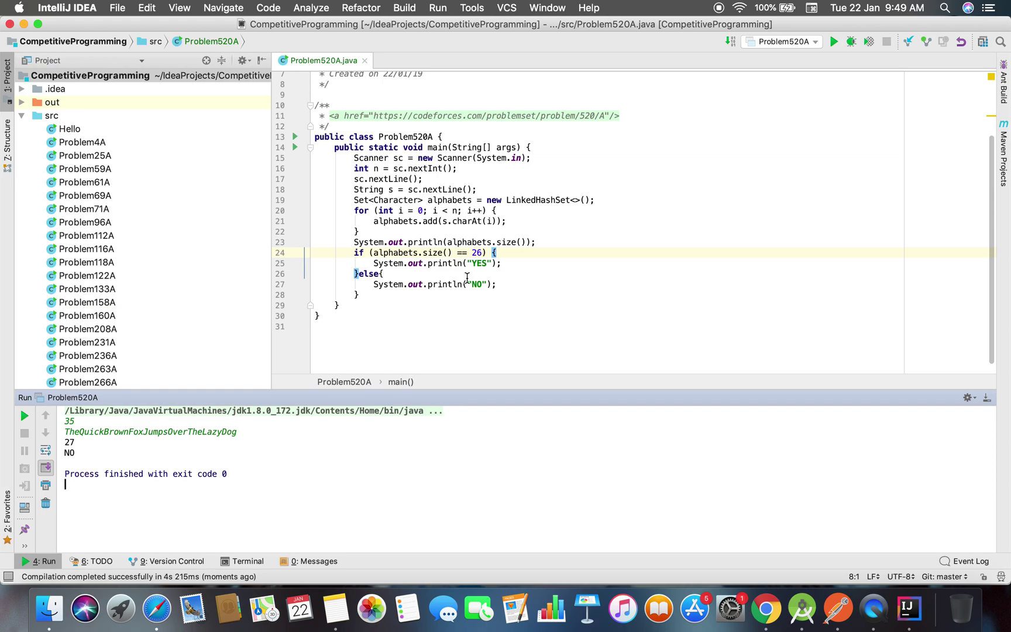
# Flip through the Safari tabs, check the end of the pasted pangram line, and move to the browser
pyautogui.press('super+Tab')
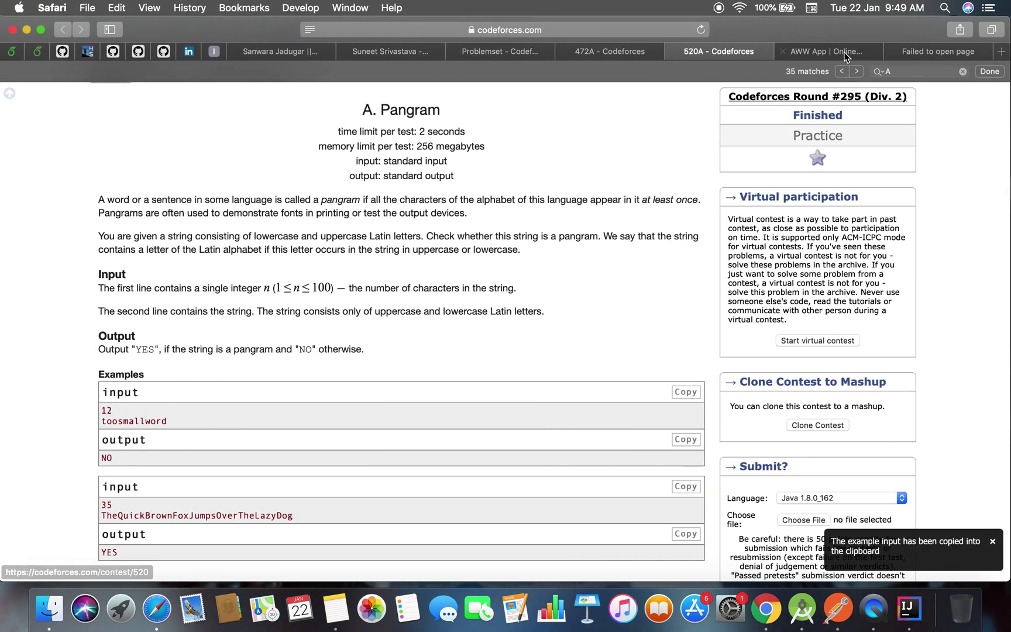
pyautogui.click(843, 52)
pyautogui.click(921, 57)
pyautogui.press('super+Tab')
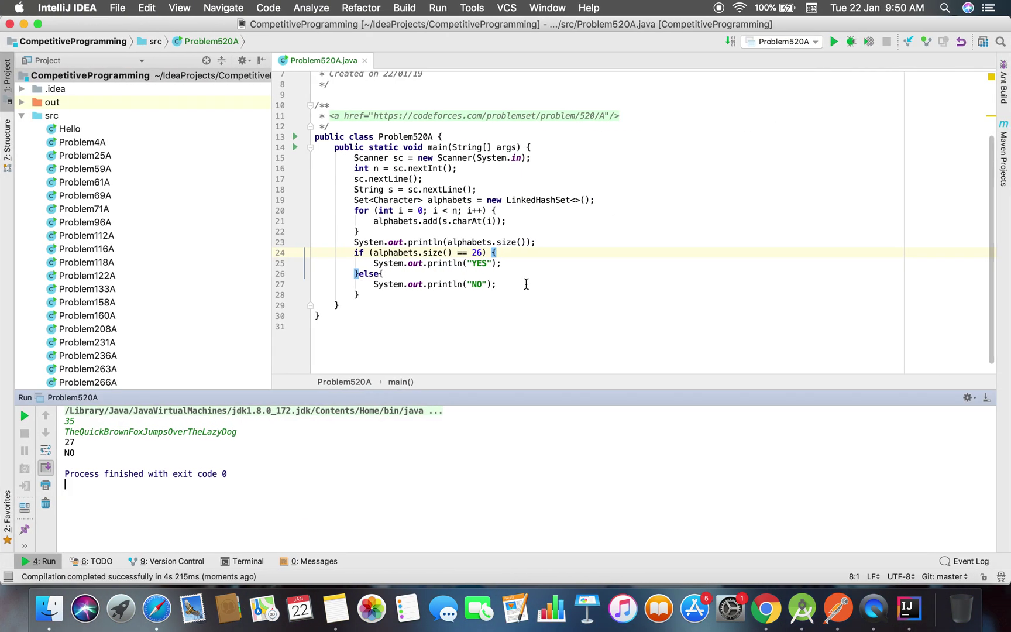
pyautogui.click(249, 434)
pyautogui.hotkey('ctrl', 'Left')
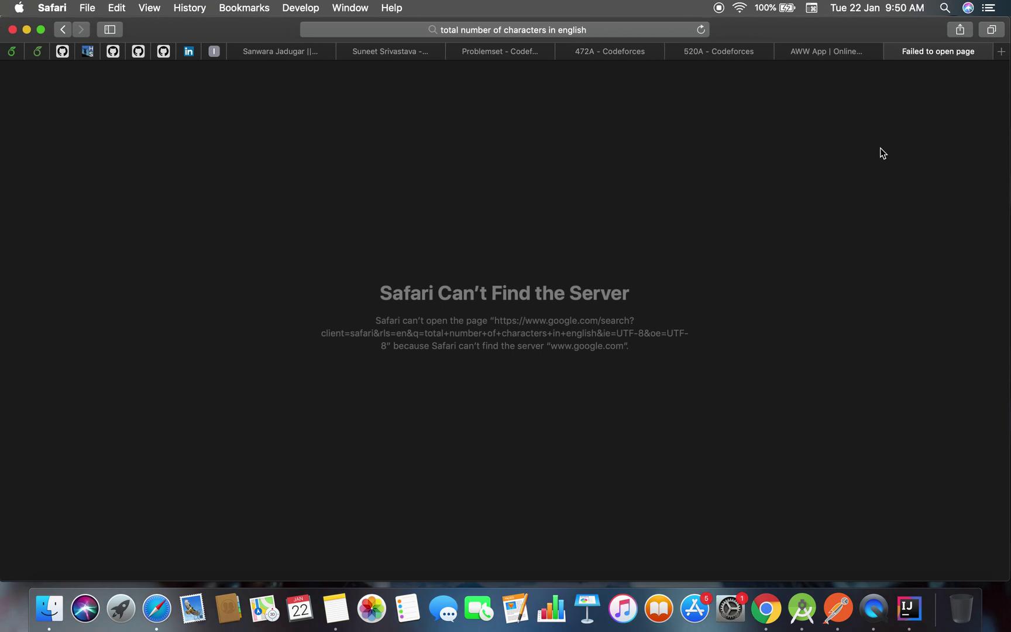
# Try loading google.com with several reloads, ending on a can't-find-server page
pyautogui.click(650, 36)
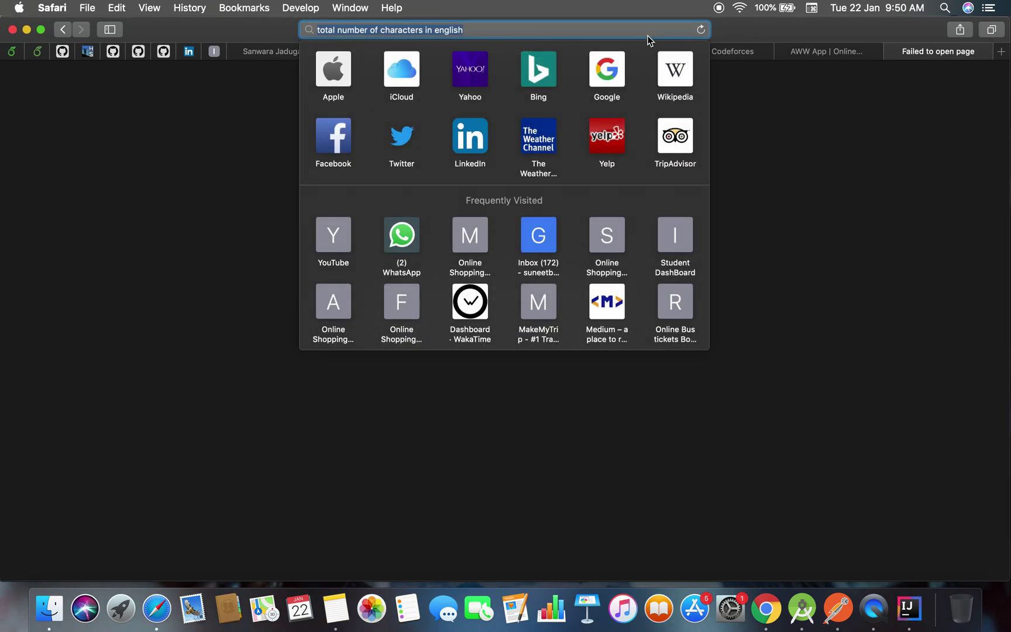
pyautogui.write('google.com')
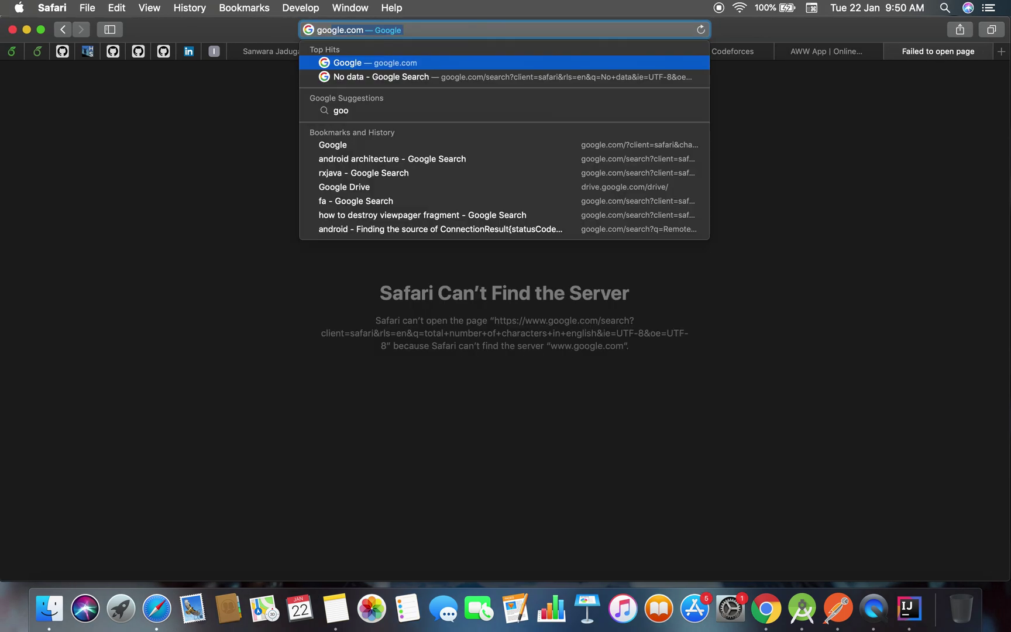
pyautogui.press('Return')
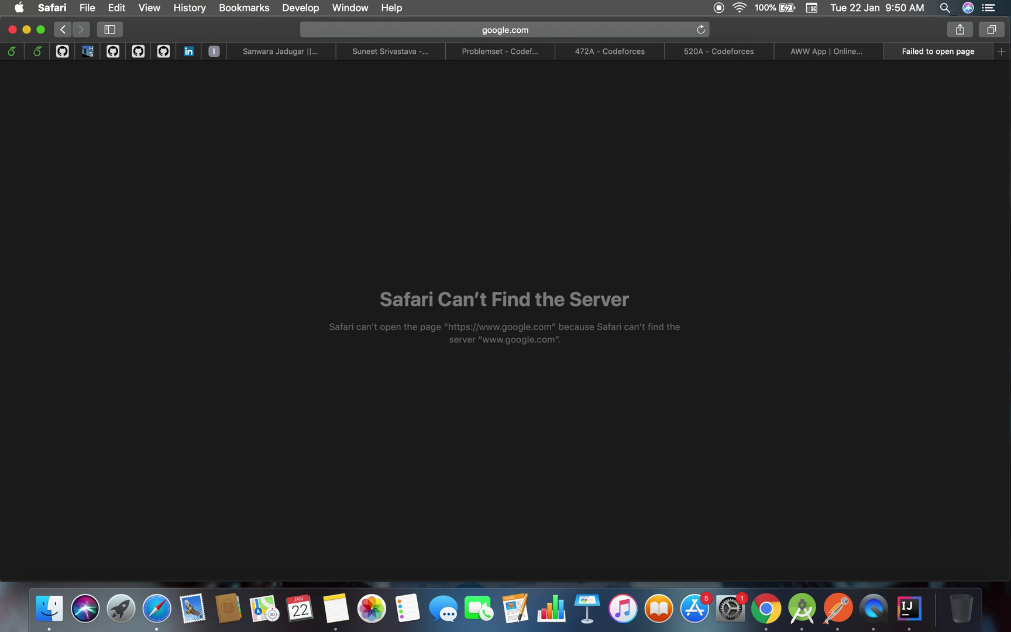
pyautogui.click(701, 30)
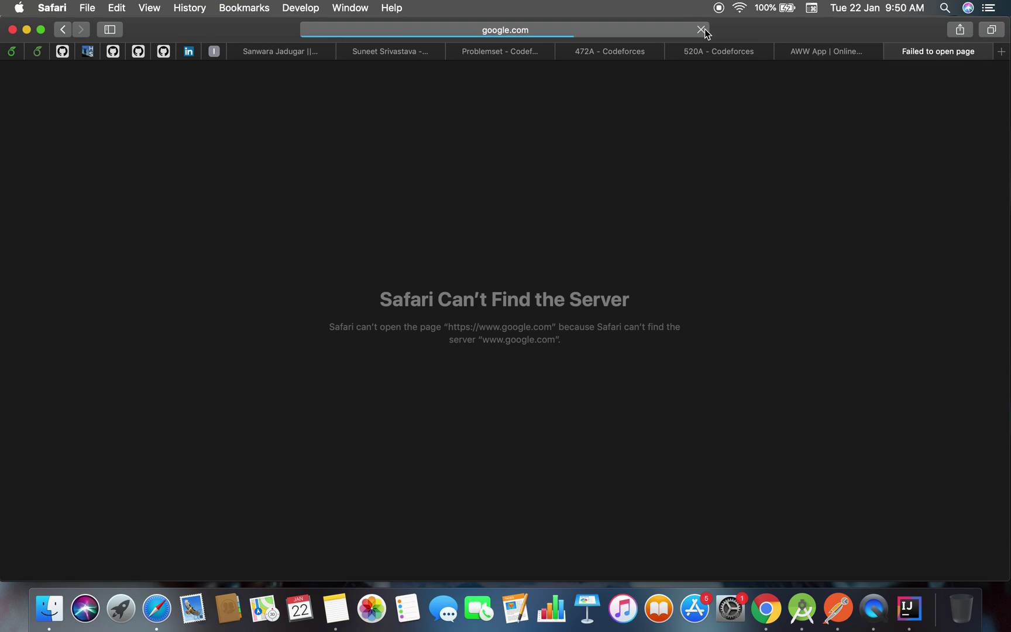
pyautogui.click(703, 36)
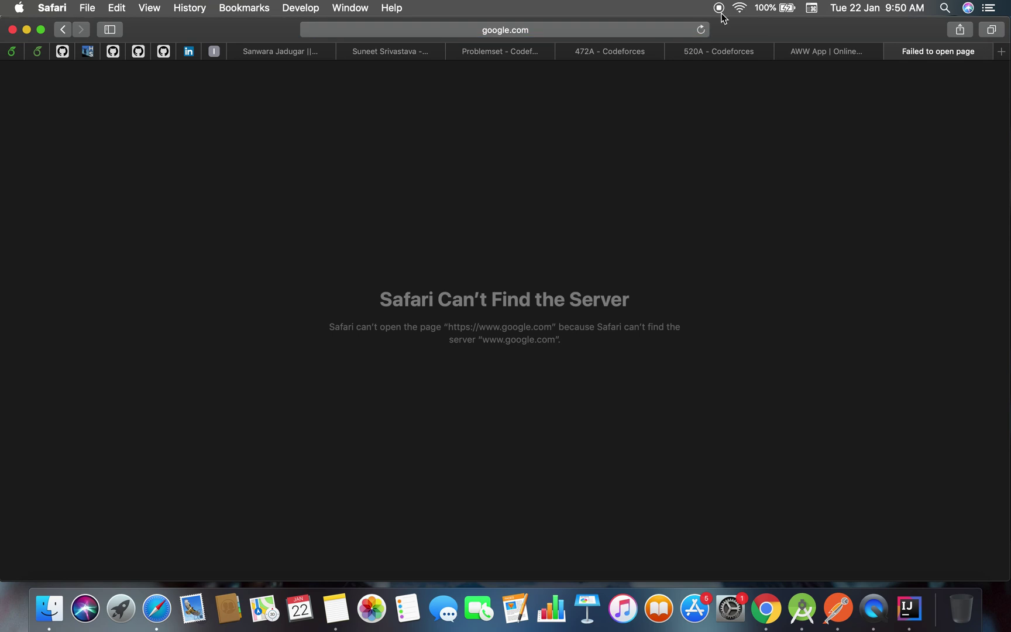
pyautogui.click(700, 30)
# Check the Wi-Fi status menu and switch back to IntelliJ IDEA
pyautogui.click(739, 9)
pyautogui.click(741, 12)
pyautogui.press('super+Tab')
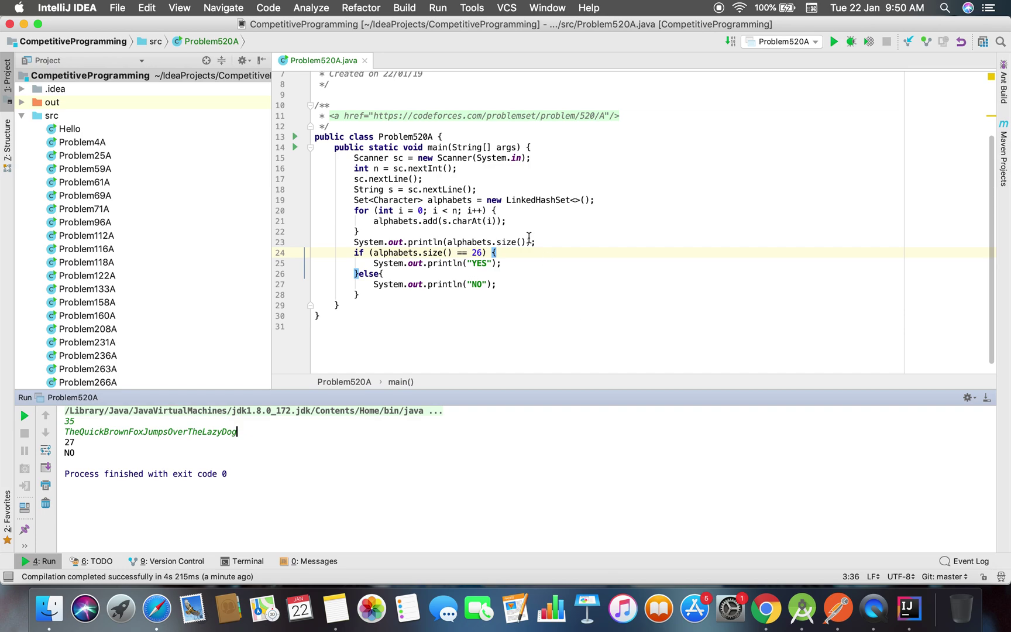
# Insert s = s.trim(); after reading the string and relaunch Problem520A
pyautogui.click(495, 182)
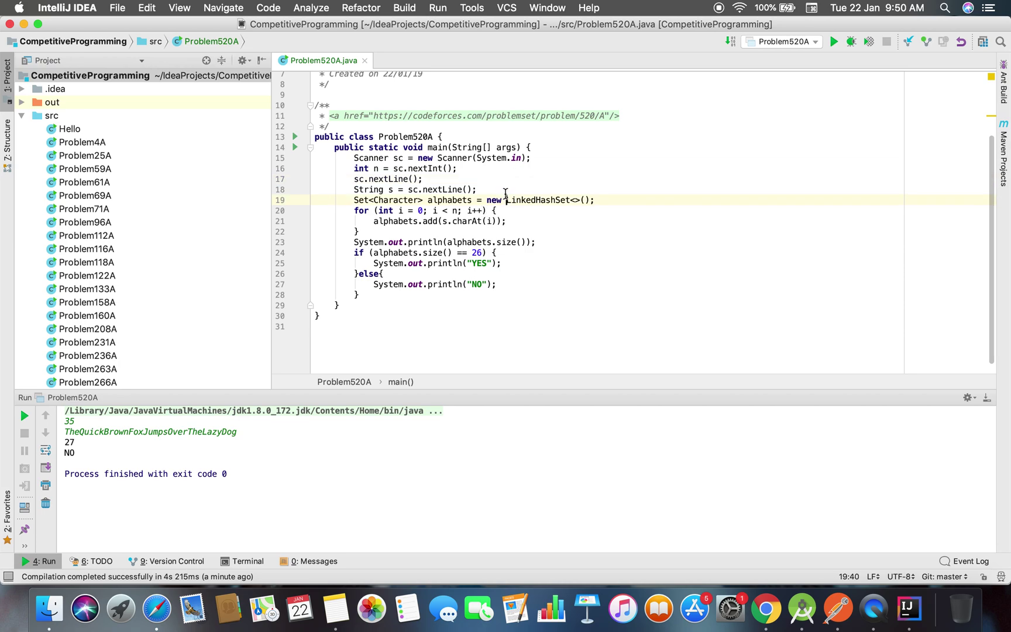
pyautogui.click(500, 193)
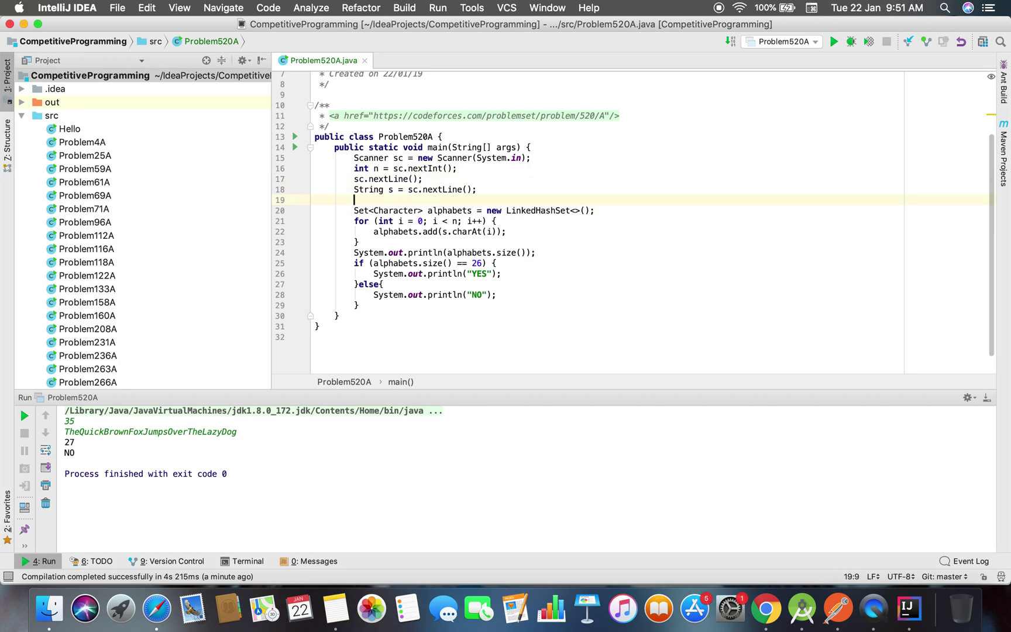
pyautogui.press('Return')
pyautogui.write('s.')
pyautogui.press('BackSpace')
pyautogui.write('= s.')
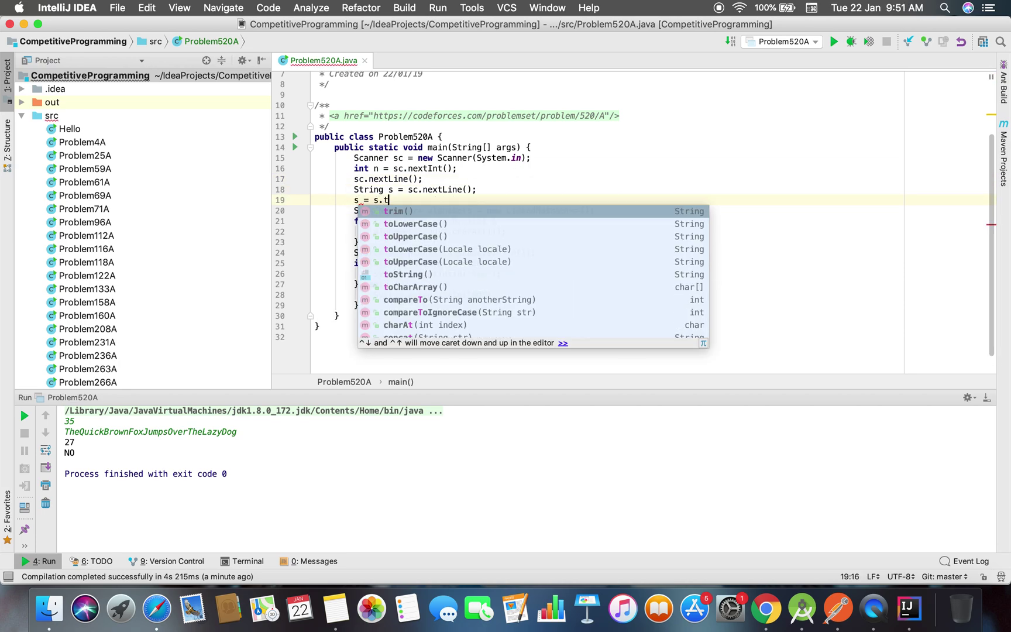
pyautogui.write('trim();')
pyautogui.rightClick(556, 224)
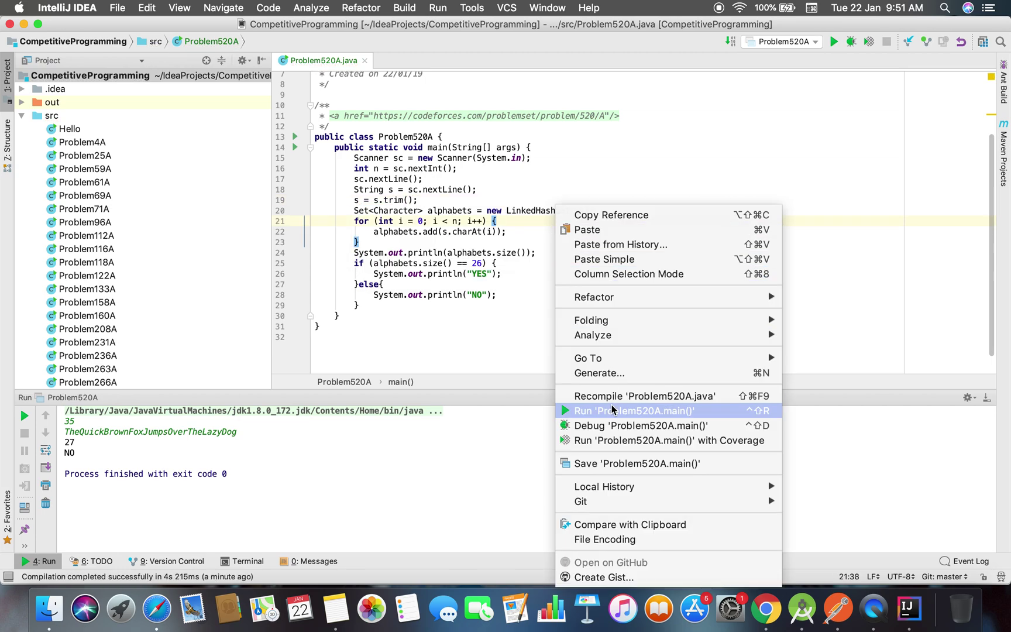
pyautogui.click(611, 408)
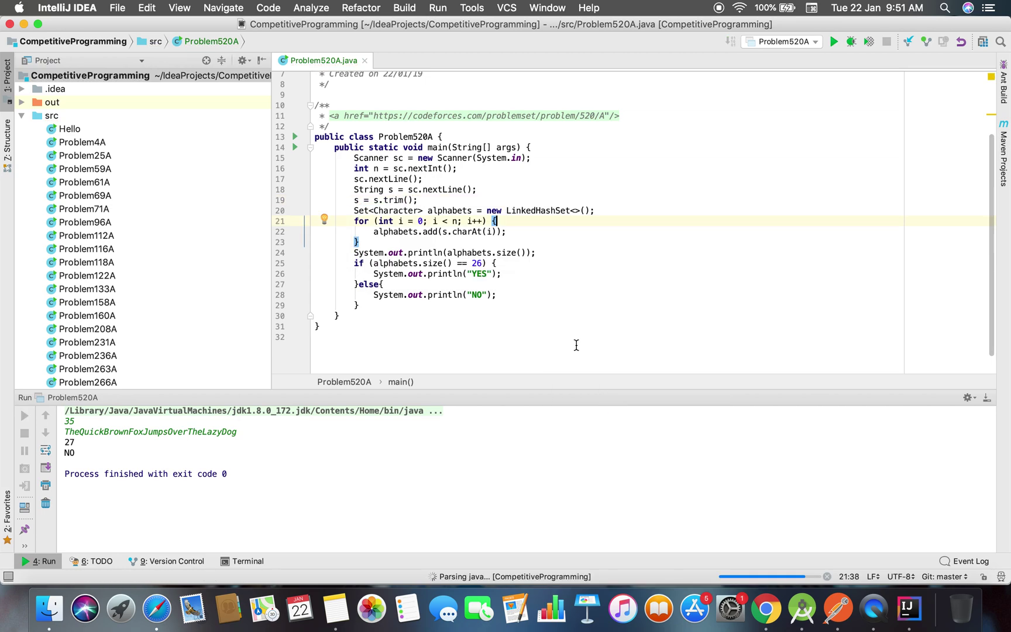
# Feed the pangram example to the trimmed version, which still prints 27 and NO
pyautogui.click(507, 465)
pyautogui.press('super+v')
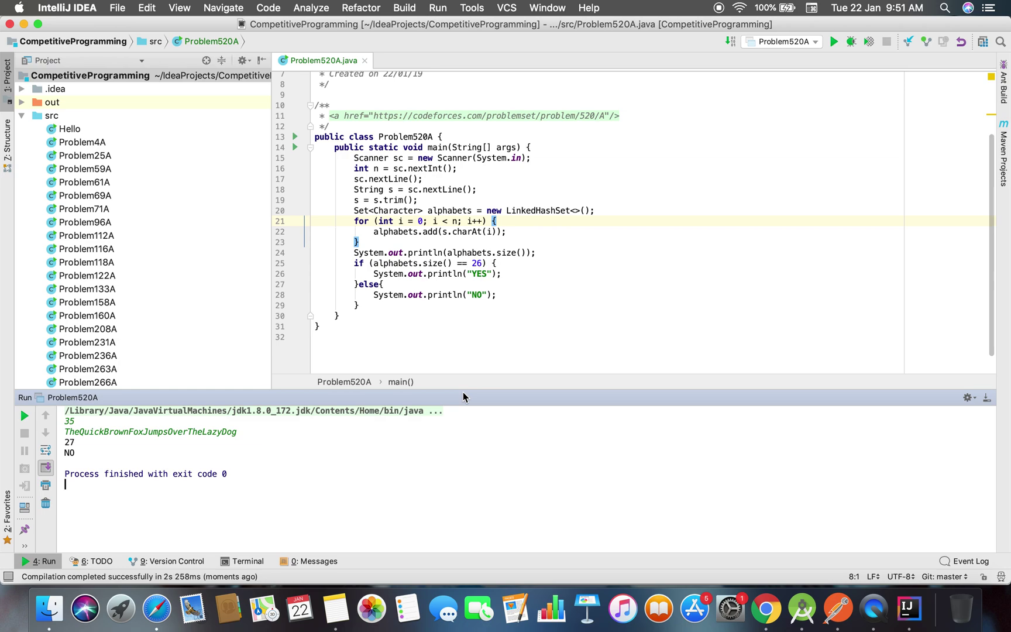
pyautogui.click(447, 201)
# Add s = s.toLowerCase(); after the trim and rerun with the pangram example, printing 26 and YES
pyautogui.press('Return')
pyautogui.write('s')
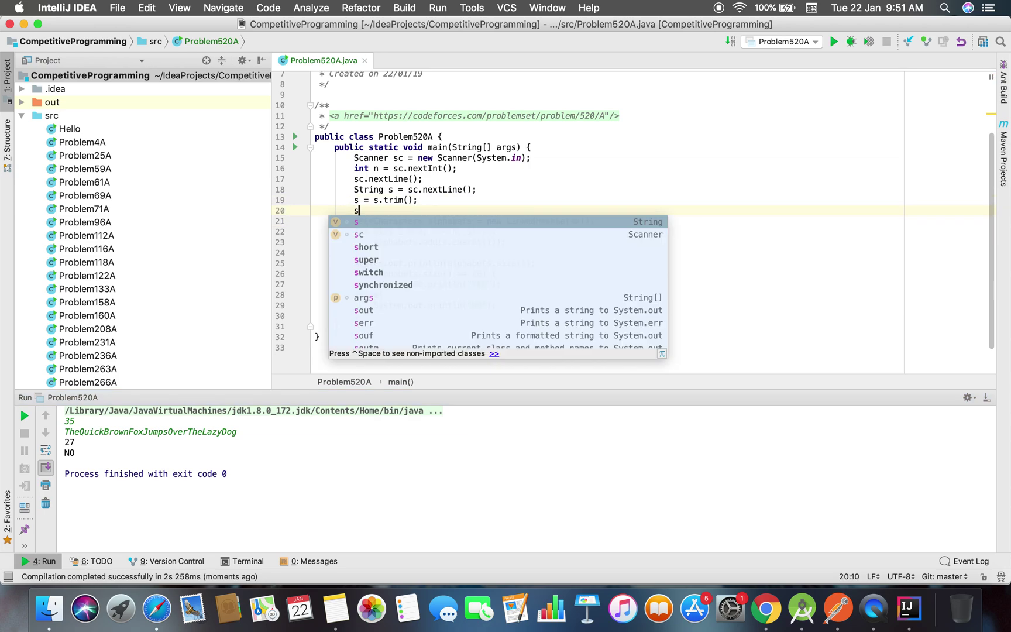
pyautogui.write(' = s.t')
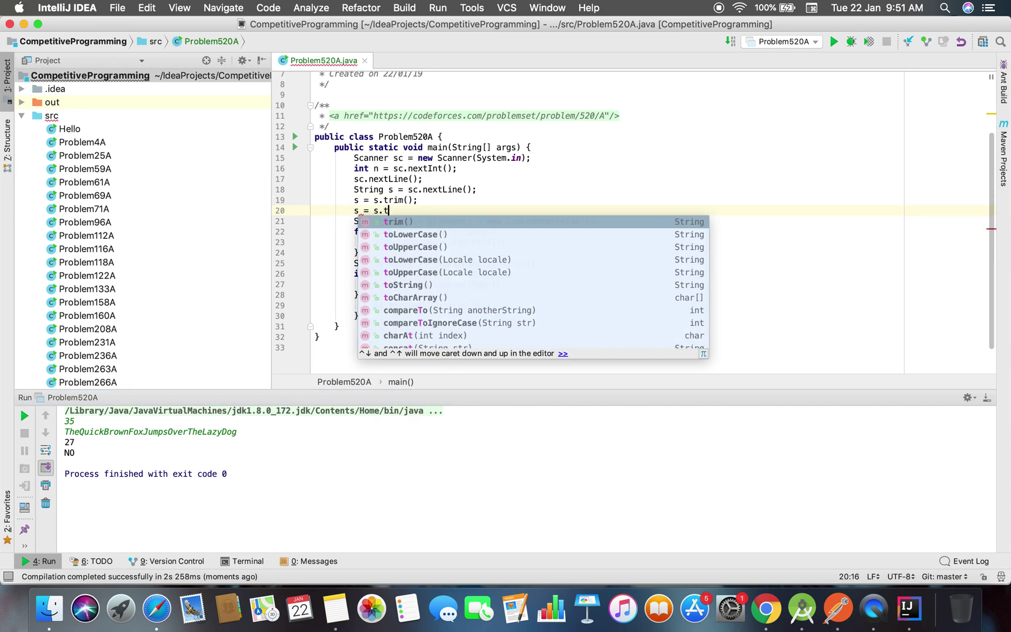
pyautogui.write('o')
pyautogui.press('Return')
pyautogui.write(';')
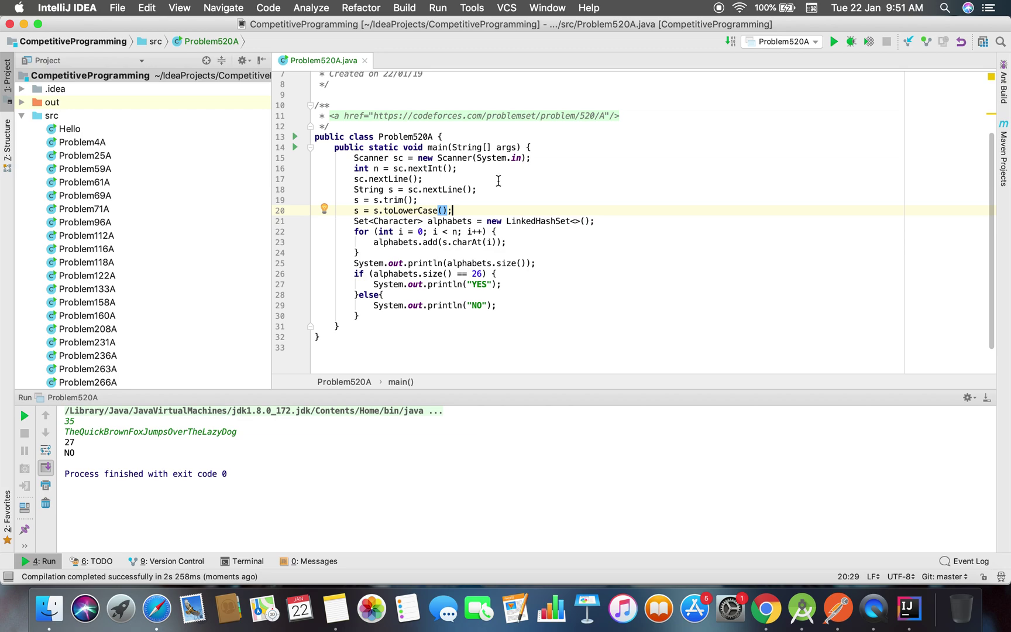
pyautogui.rightClick(498, 181)
pyautogui.click(561, 386)
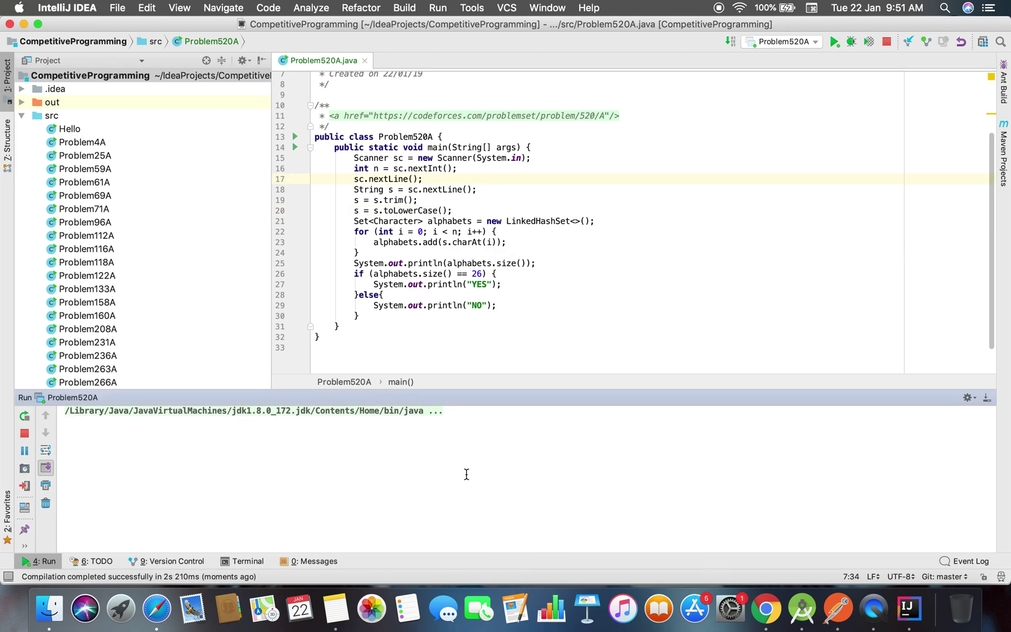
pyautogui.write('35 TheQuickBrownFoxJumpsOverTheLazyDog')
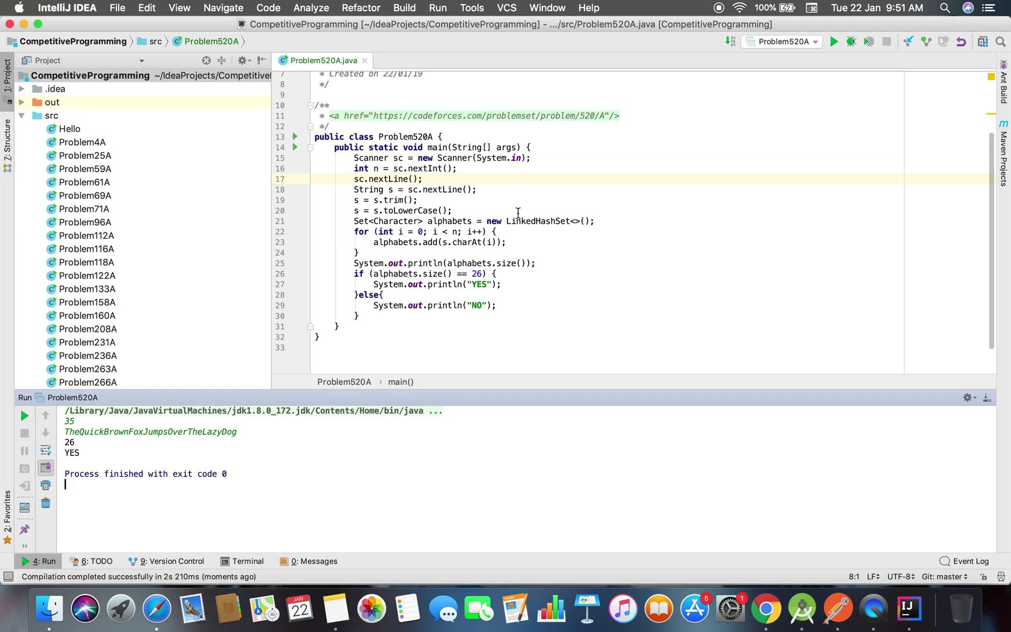
# Delete the debug System.out.println(alphabets.size()) line from the loop
pyautogui.click(493, 263)
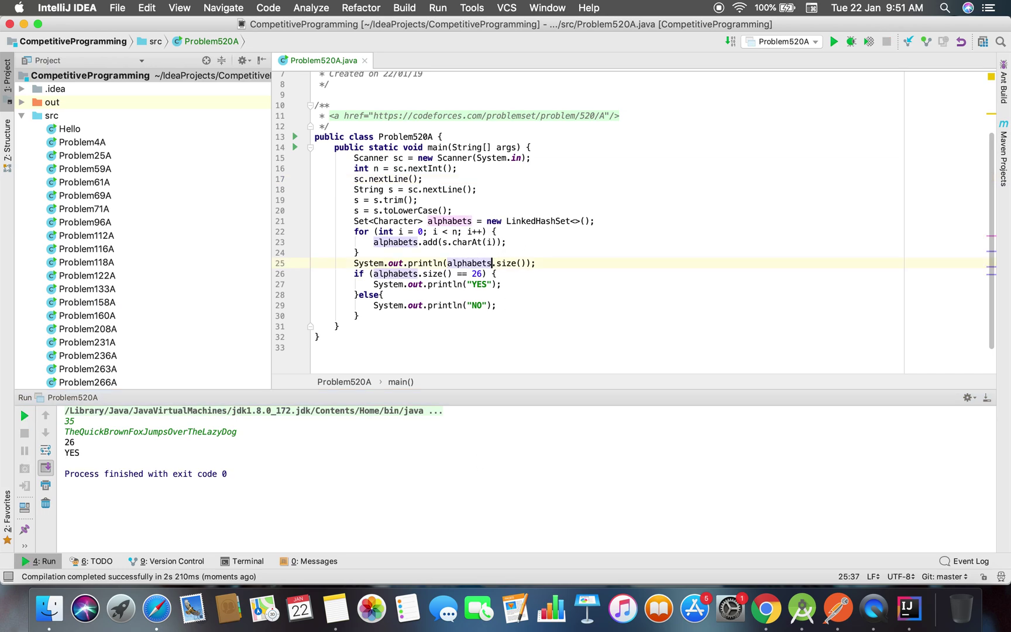
pyautogui.press('super+BackSpace')
pyautogui.click(621, 242)
# Rerun main() with the pangram input so it prints only YES, select all the code, and return to Safari
pyautogui.rightClick(621, 207)
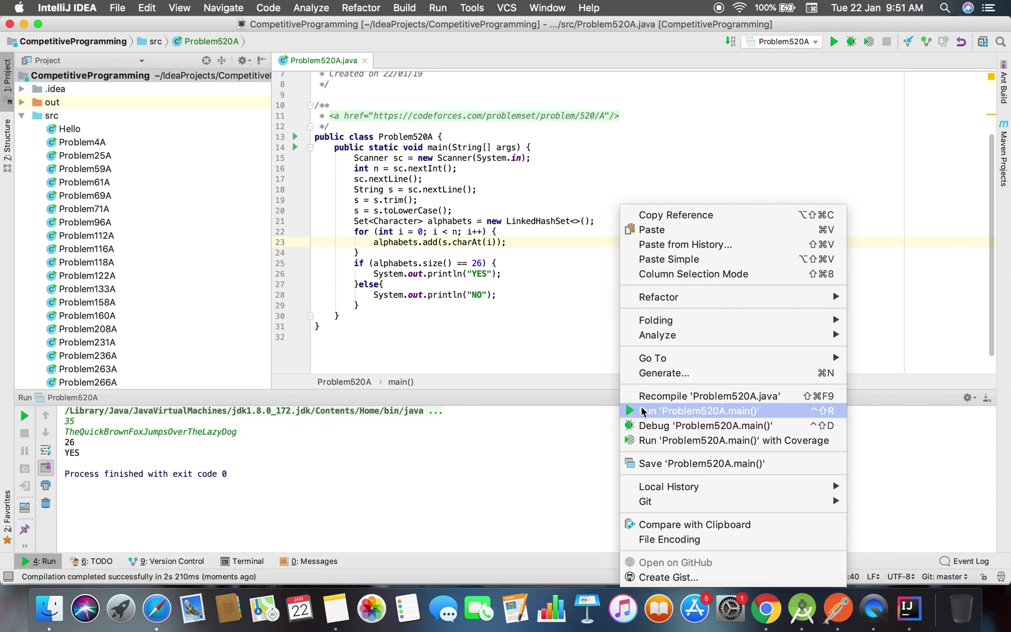
pyautogui.click(661, 425)
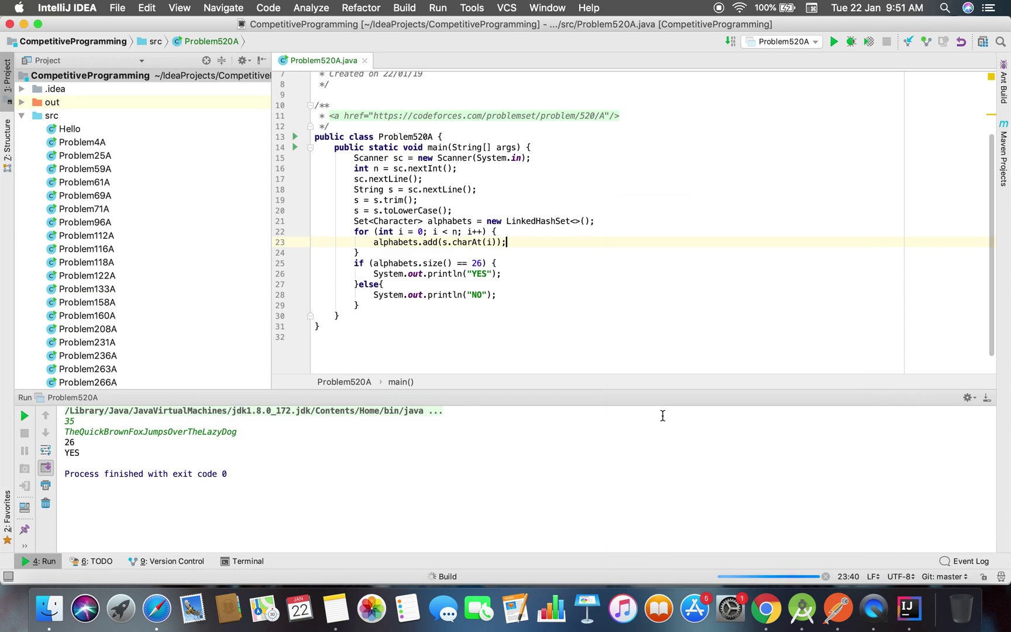
pyautogui.click(512, 461)
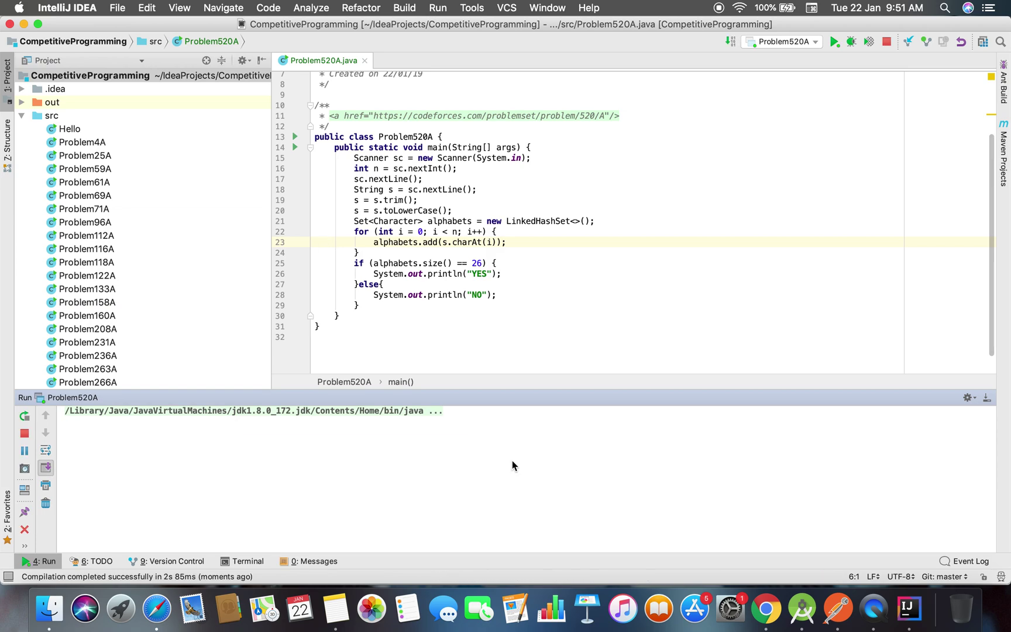
pyautogui.write('35 TheQuickBrownFoxJumpsOverTheLazyDog')
pyautogui.click(526, 337)
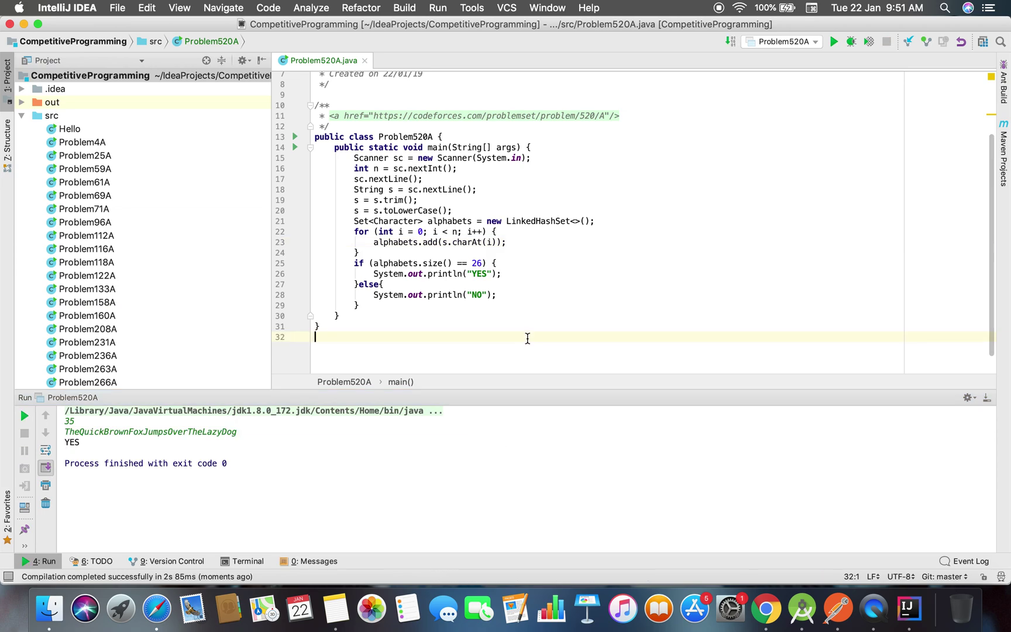
pyautogui.press('super+a')
pyautogui.press('super+c')
pyautogui.press('super+Tab')
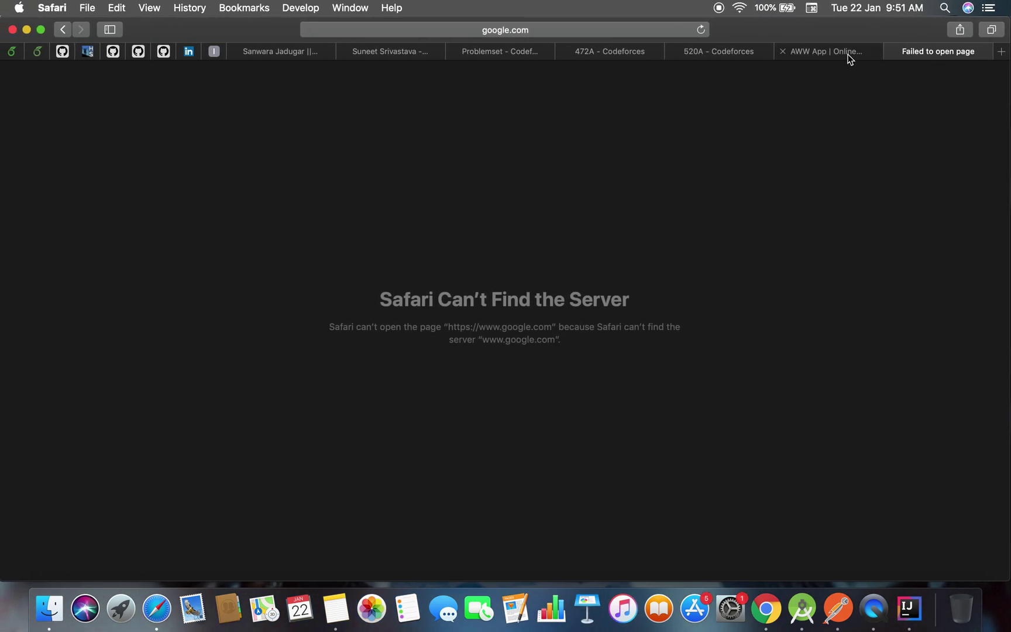
# Retry loading the stalled Safari page several times with no connection
pyautogui.click(702, 30)
pyautogui.click(700, 31)
pyautogui.click(699, 32)
pyautogui.click(699, 30)
# Toggle Wi-Fi off and back on from the menu bar and check the network list
pyautogui.click(741, 7)
pyautogui.click(770, 37)
pyautogui.click(786, 8)
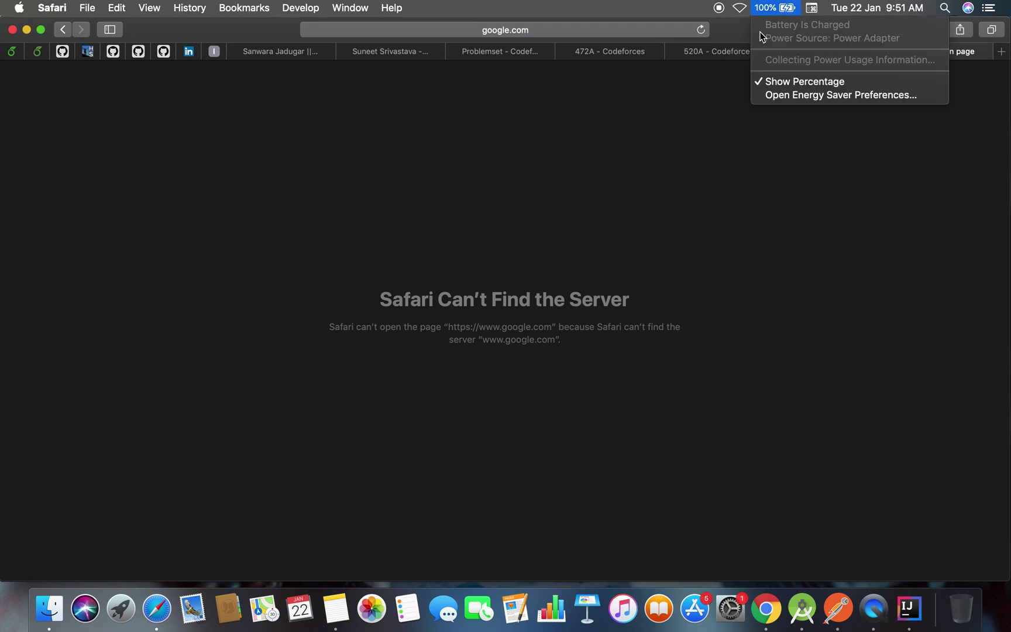
pyautogui.click(745, 7)
pyautogui.click(758, 38)
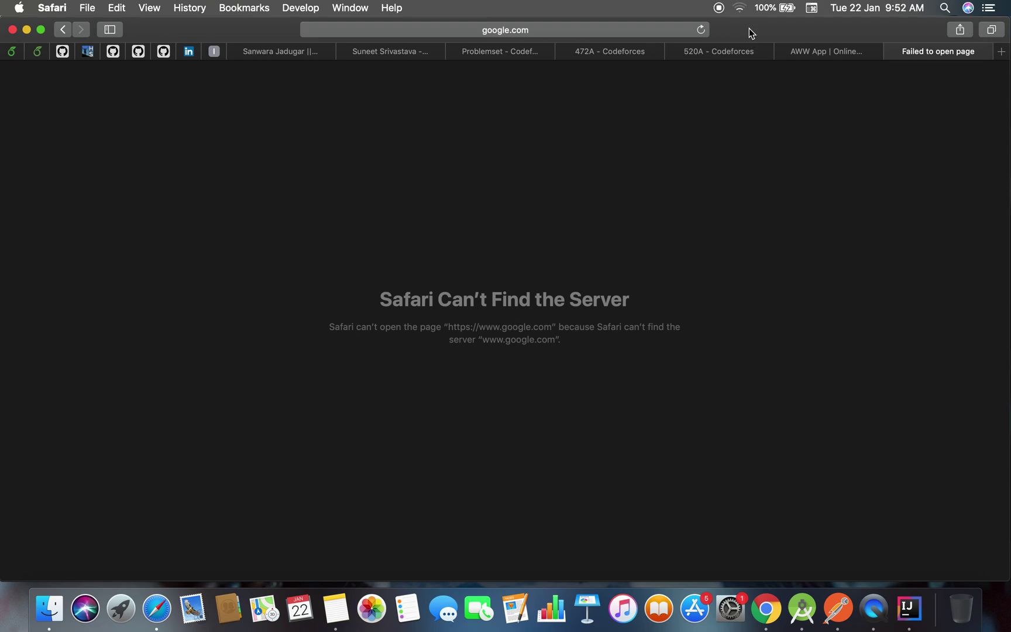
pyautogui.click(741, 8)
pyautogui.click(741, 11)
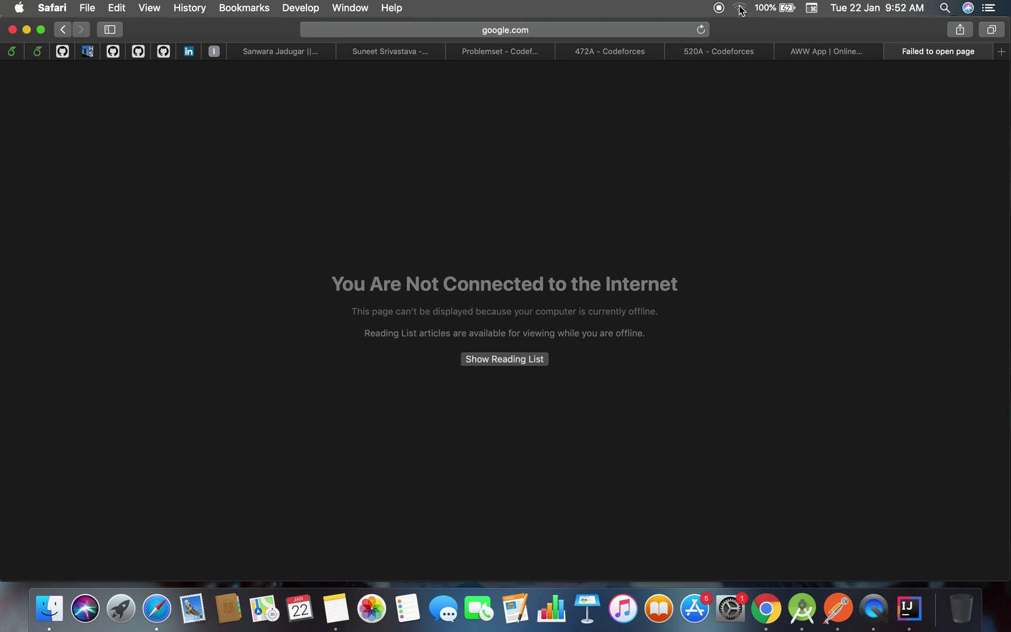
pyautogui.click(741, 11)
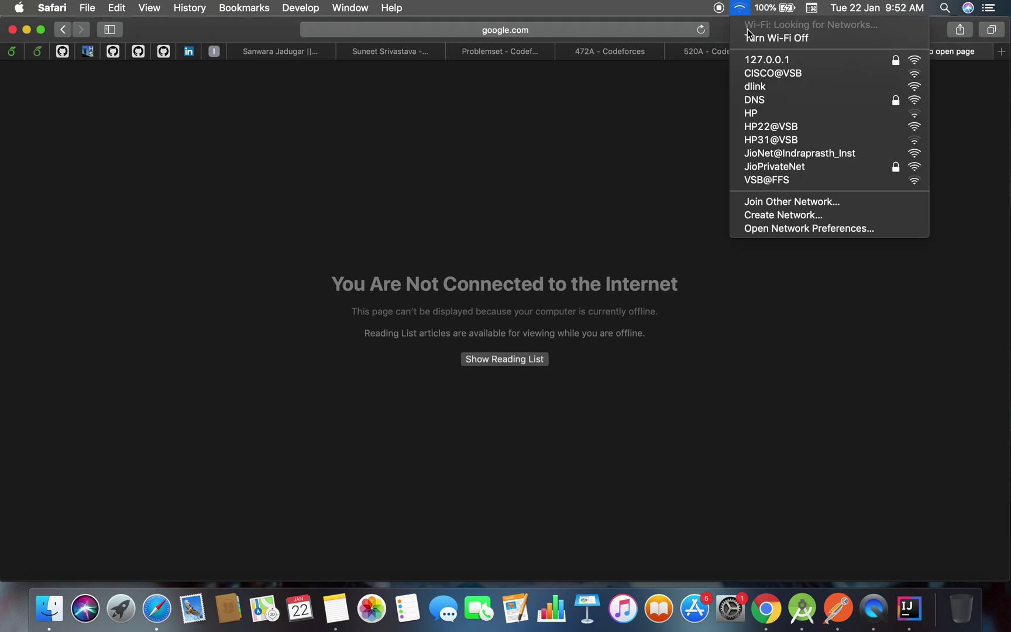
pyautogui.click(757, 57)
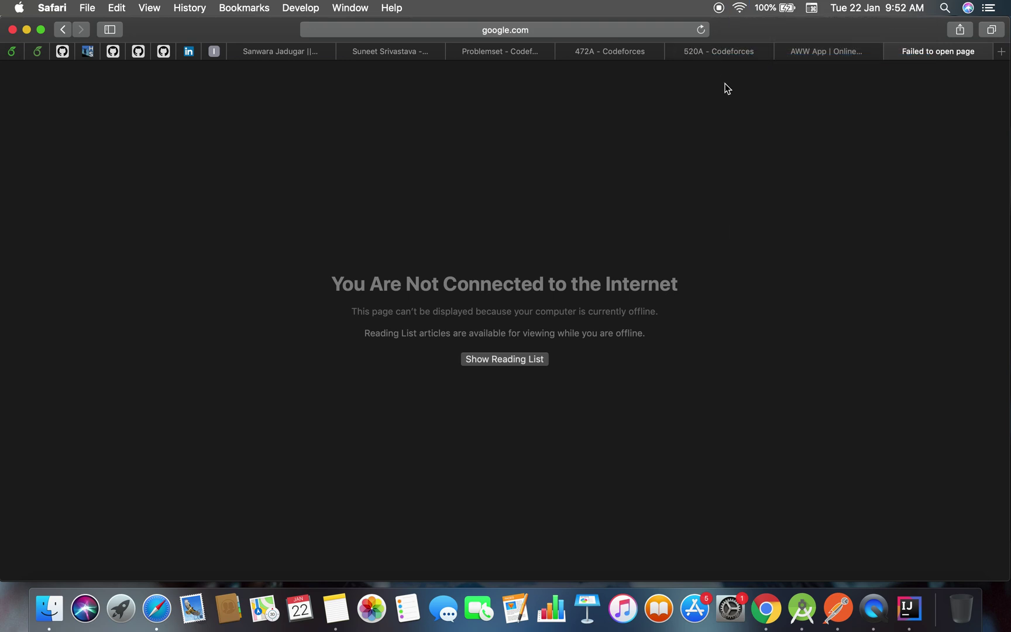
# Keep retrying google.com in Safari while the network is still down
pyautogui.click(710, 30)
pyautogui.click(701, 32)
pyautogui.click(705, 36)
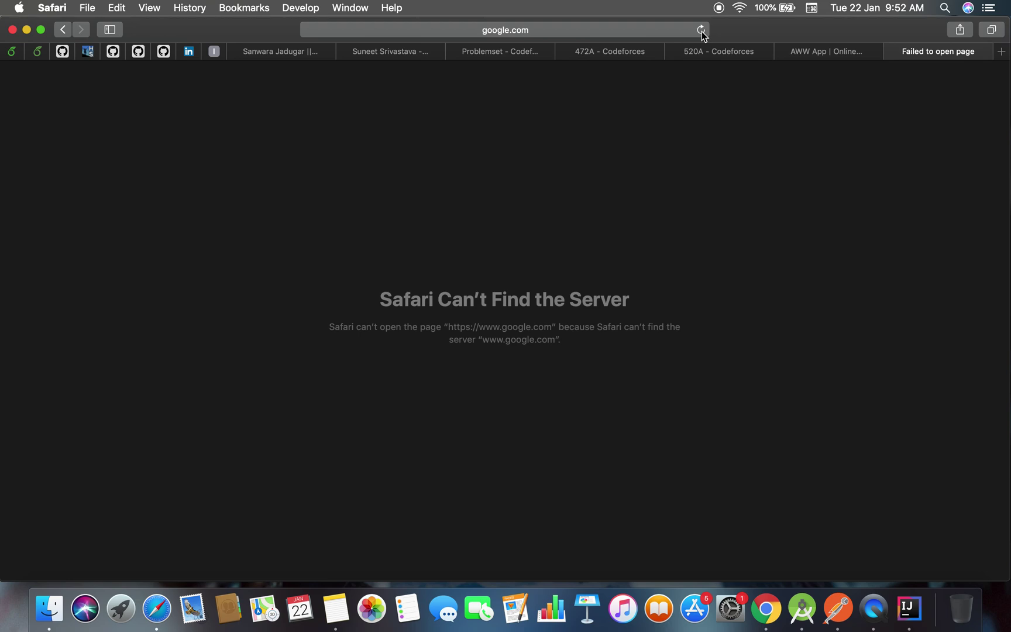
pyautogui.click(701, 30)
pyautogui.click(701, 29)
pyautogui.click(701, 29)
pyautogui.click(701, 29)
# Join the CISCO@VSB network (then 127.0.0.1), dismiss the alert, and reload the page once back online
pyautogui.click(740, 8)
pyautogui.click(767, 79)
pyautogui.click(739, 9)
pyautogui.click(746, 86)
pyautogui.click(738, 8)
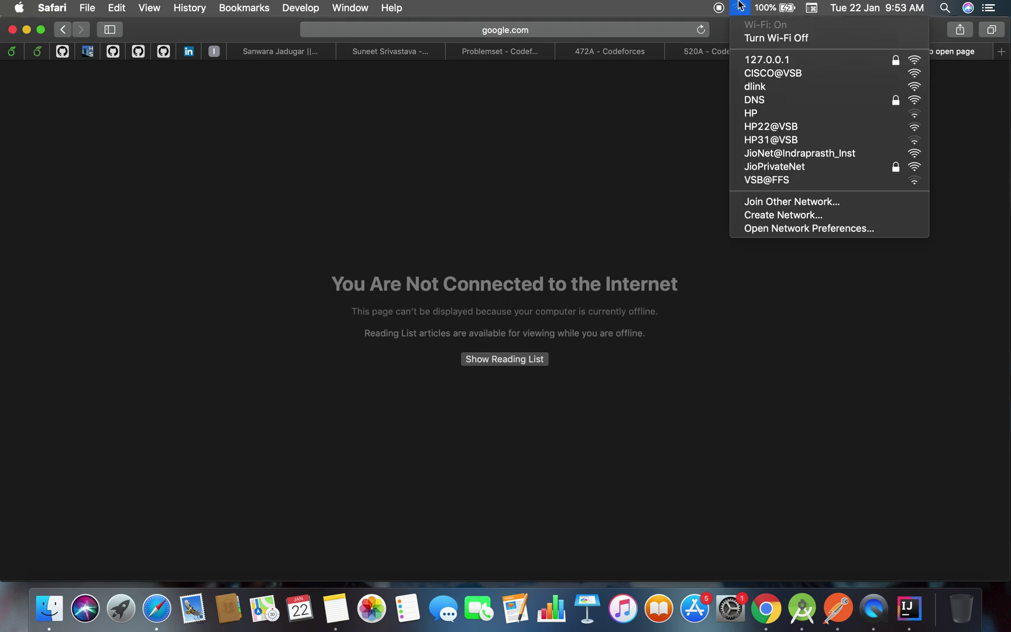
pyautogui.click(754, 61)
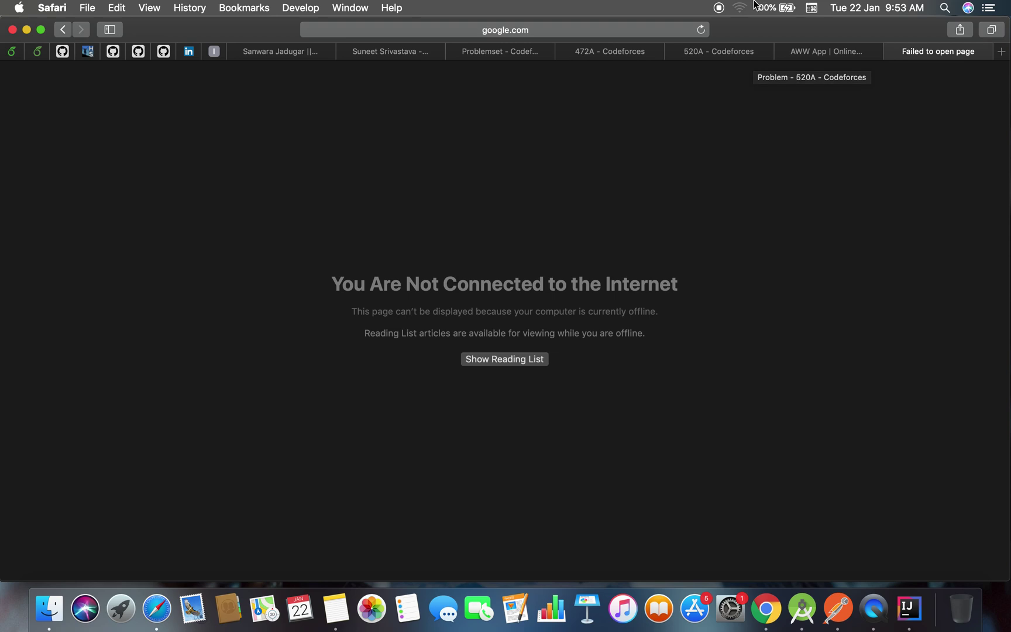
pyautogui.click(737, 7)
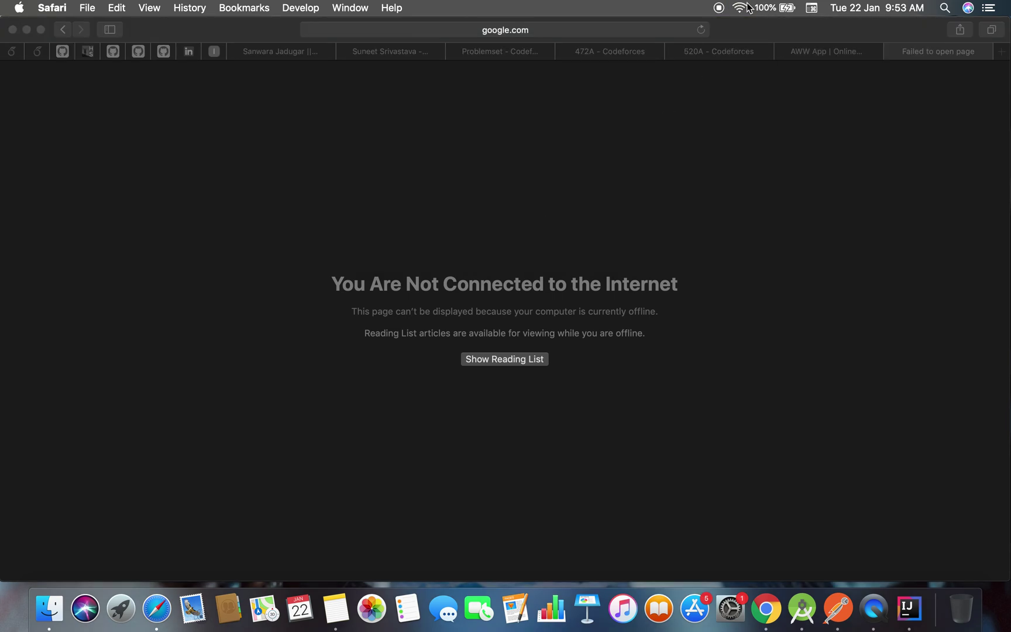
pyautogui.click(739, 8)
pyautogui.click(698, 33)
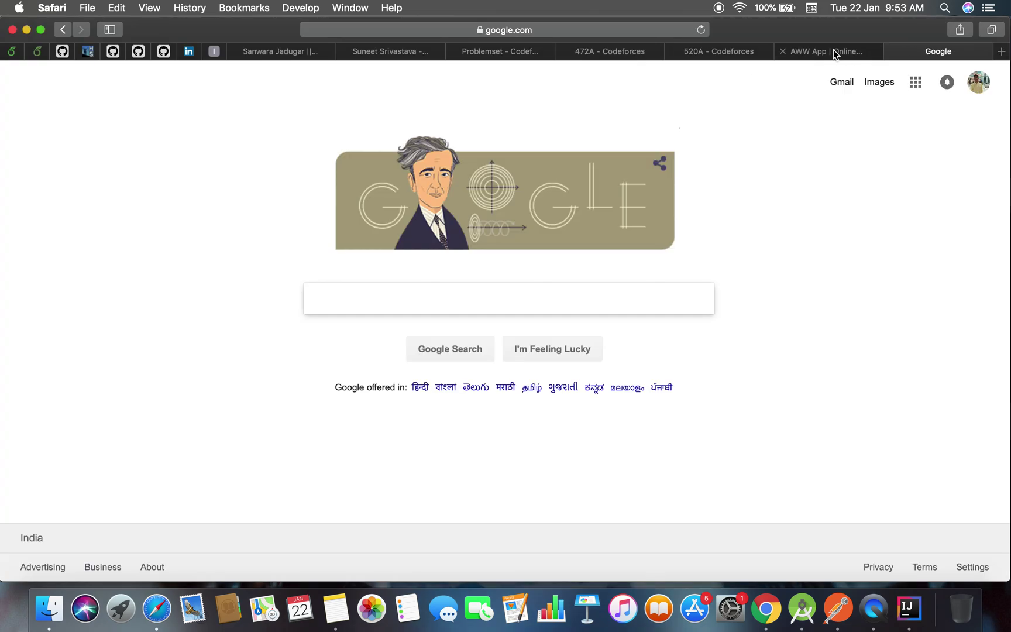
# Switch Safari to the AWW App whiteboard tab on the way to the Codeforces submit form
pyautogui.click(773, 50)
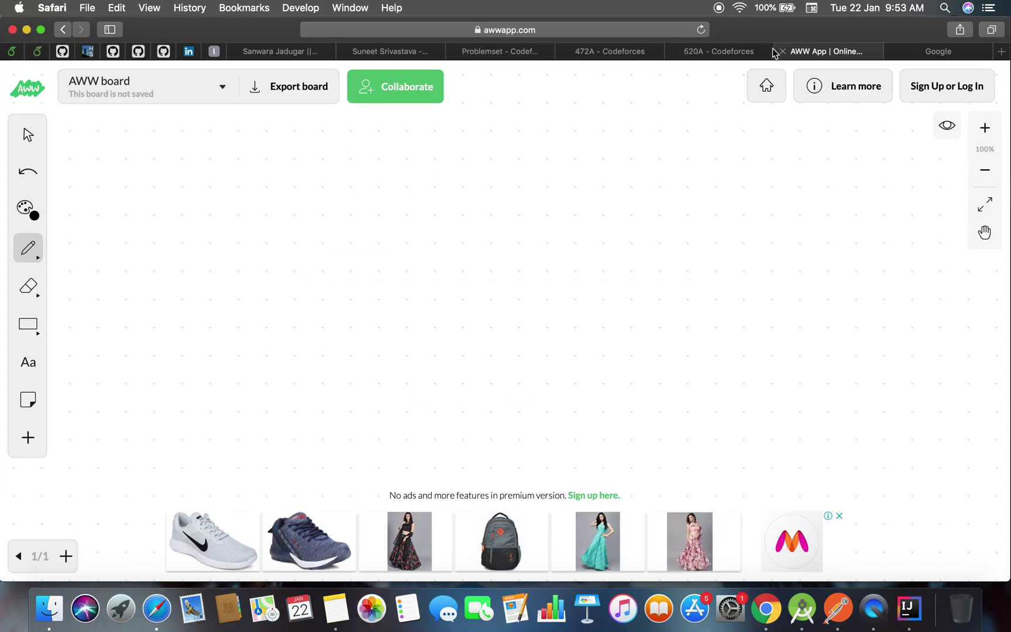
pyautogui.scroll(3, 395, 316)
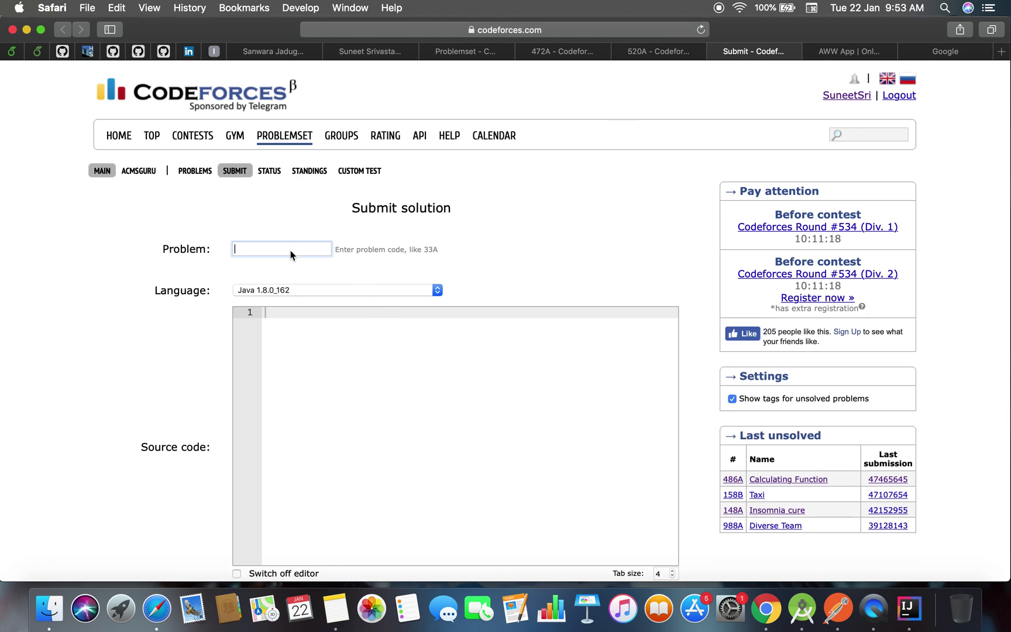
pyautogui.write('520A')
# Fill problem code 520A, paste the Java Pangram solution into Source code, and submit it for judging
pyautogui.press('Tab')
pyautogui.press('Tab')
pyautogui.press('super+space')
pyautogui.press('Escape')
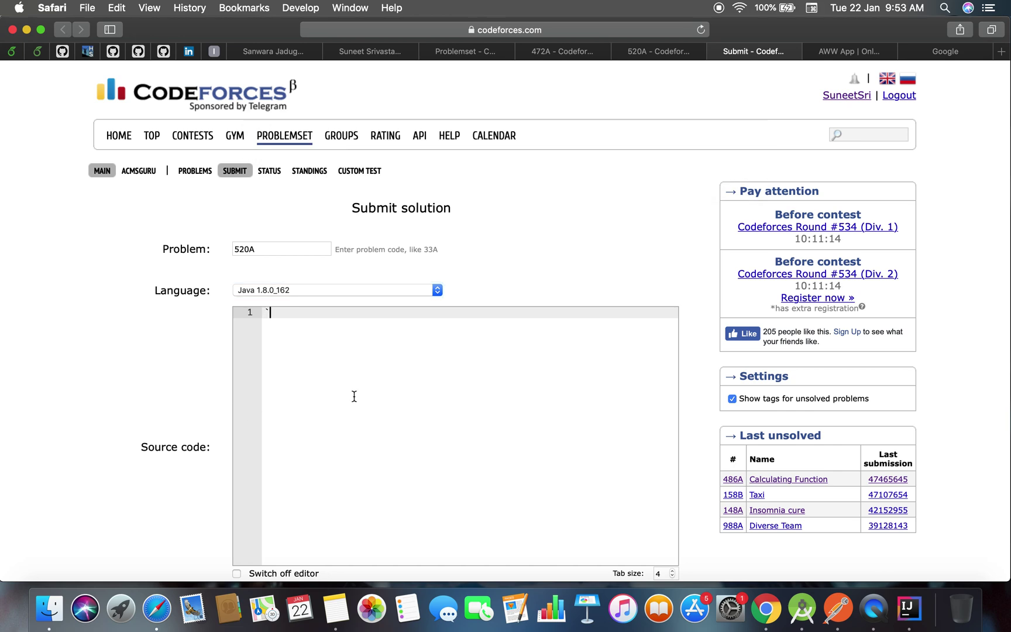
pyautogui.press('super+v')
pyautogui.scroll(-3, 440, 404)
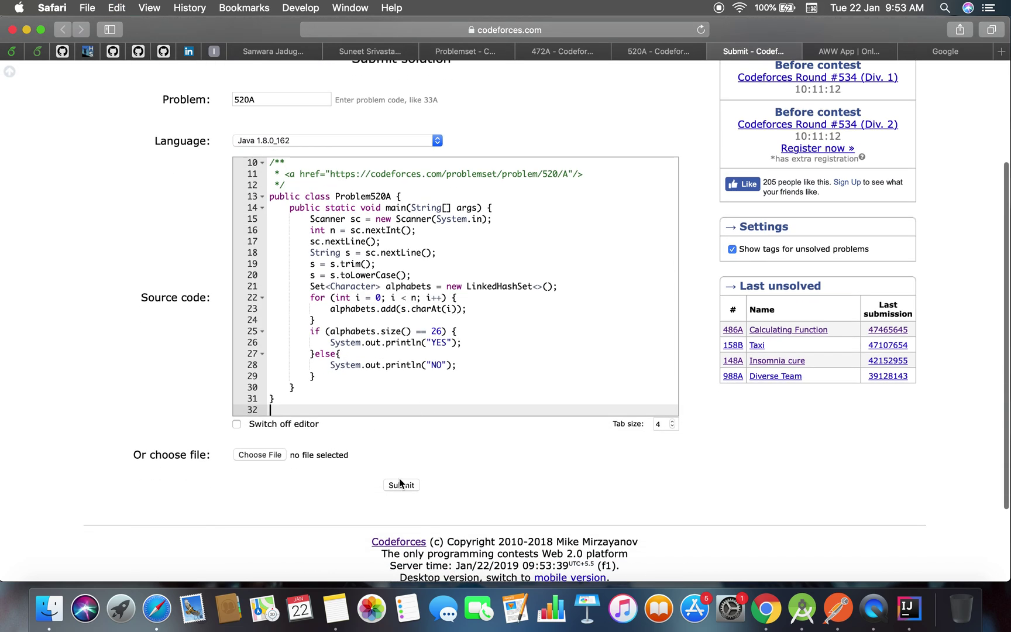
pyautogui.click(400, 484)
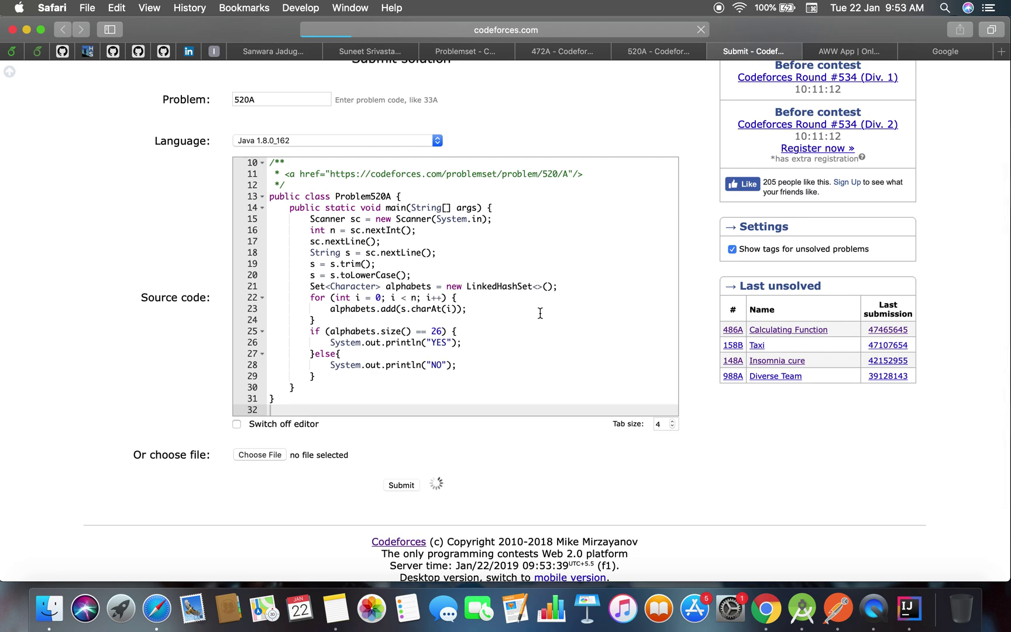